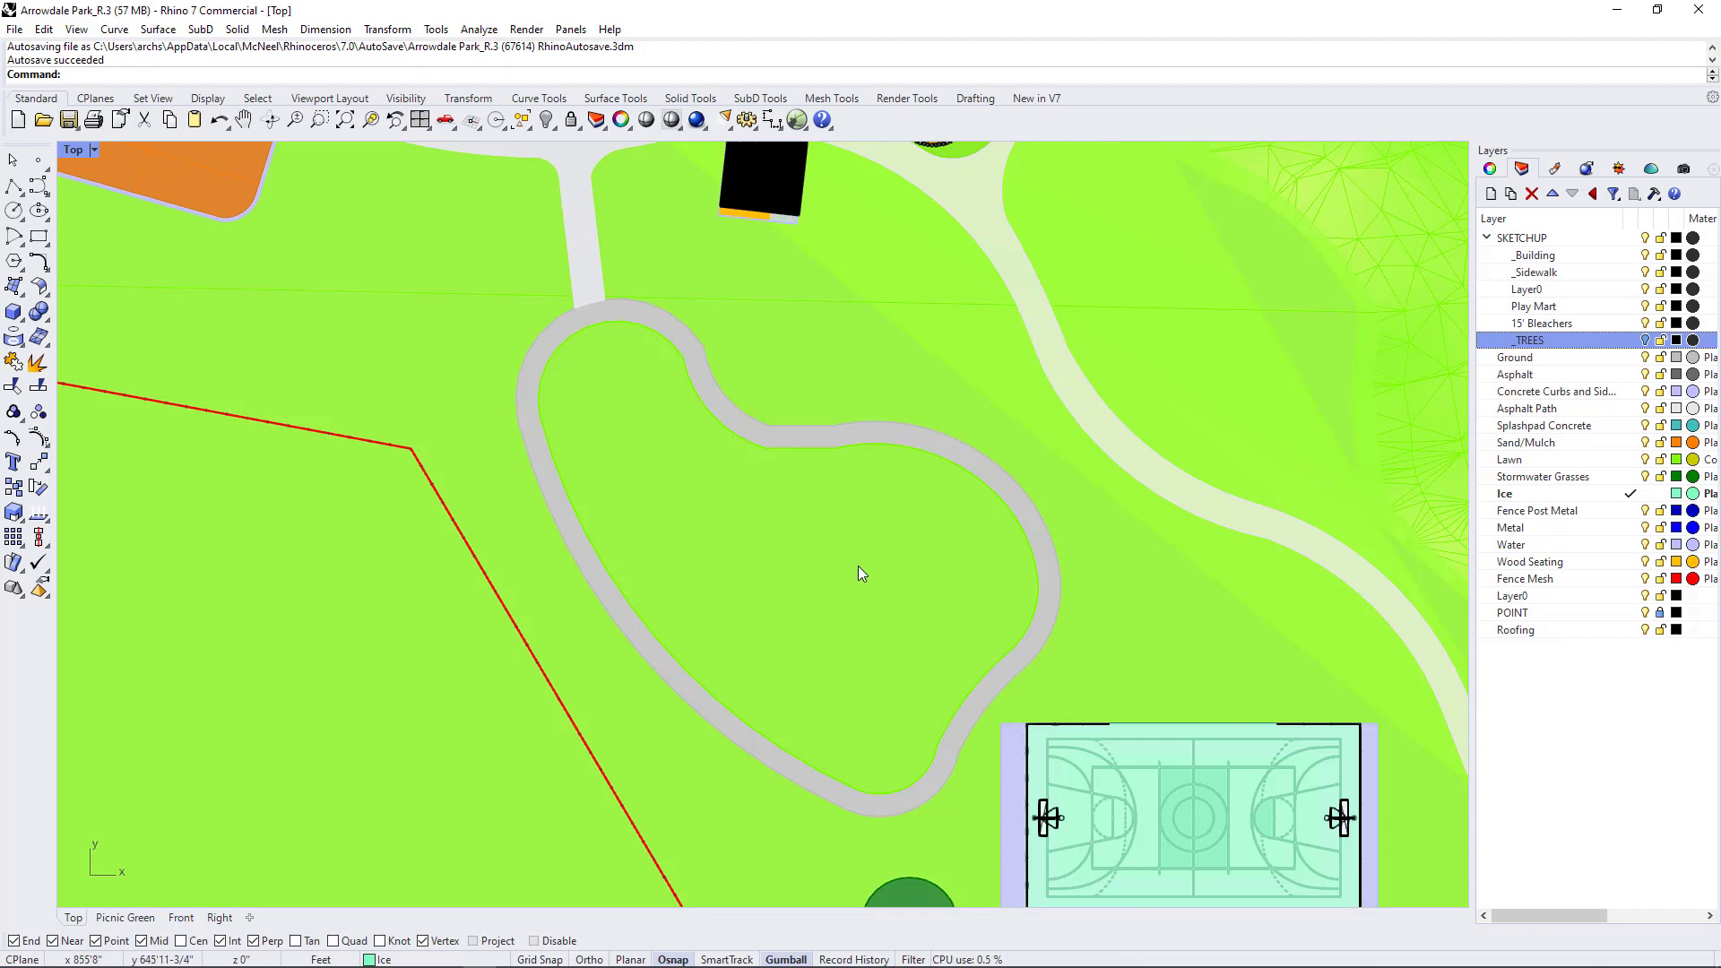
- Duplicate the border of the lawn surface enclosed by the looping asphalt path
scroll(649, 511, "down", 8)
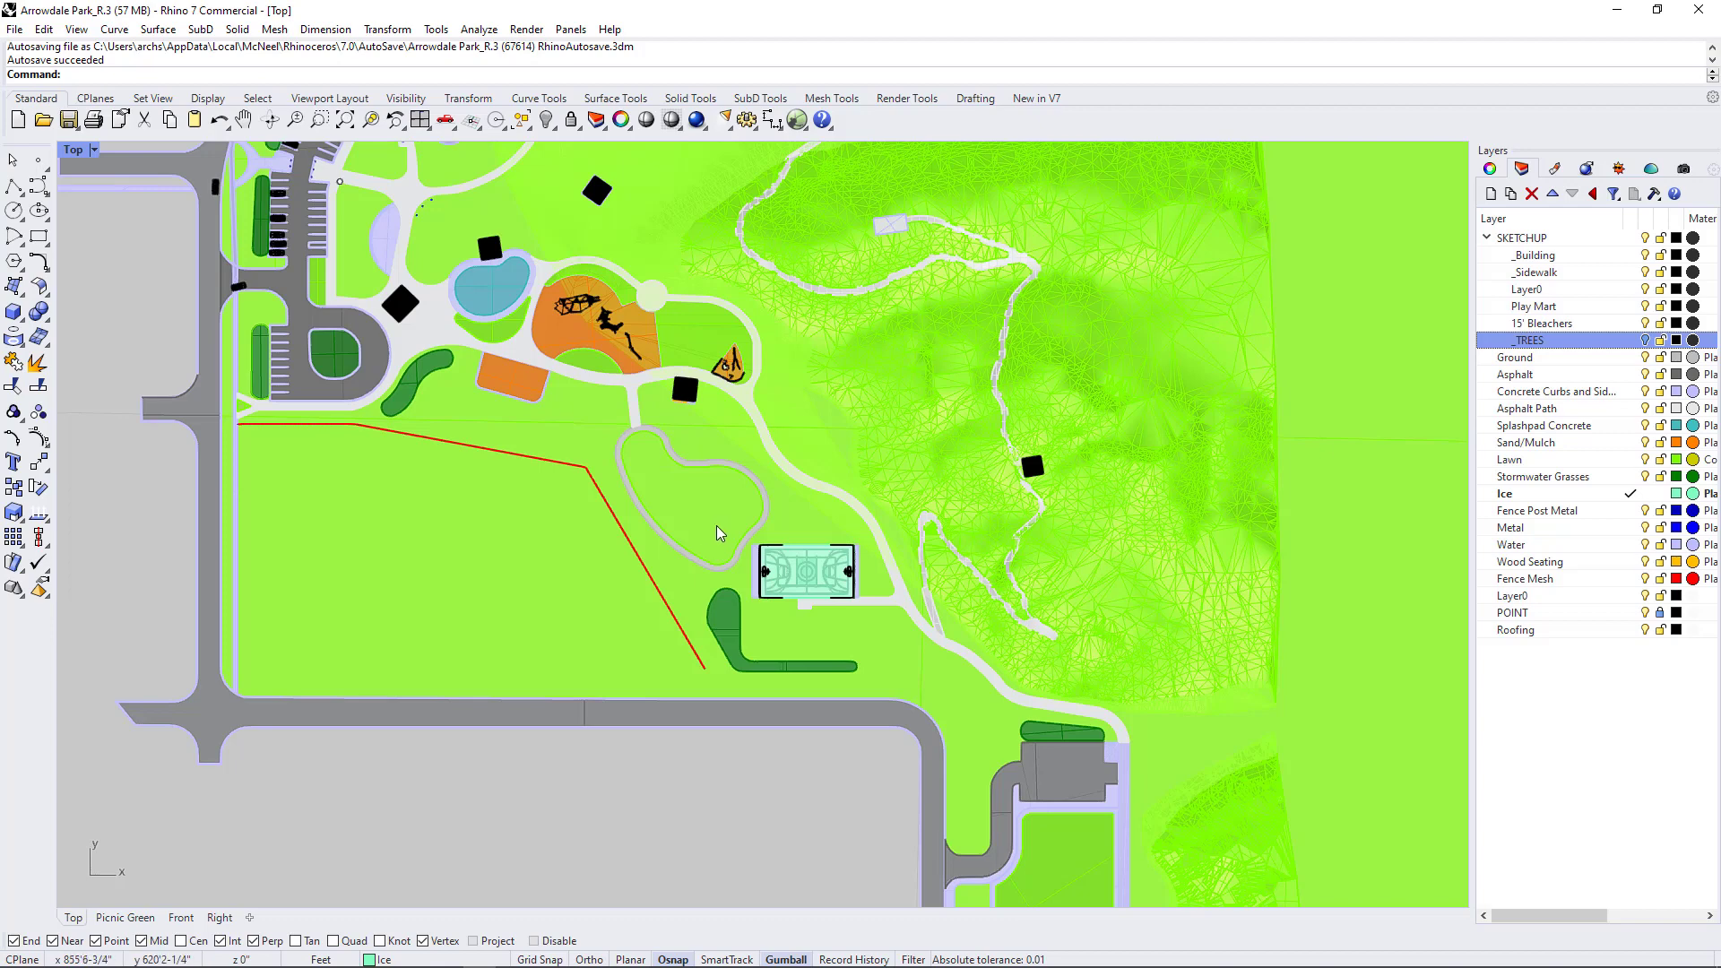
scroll(671, 503, "up", 10)
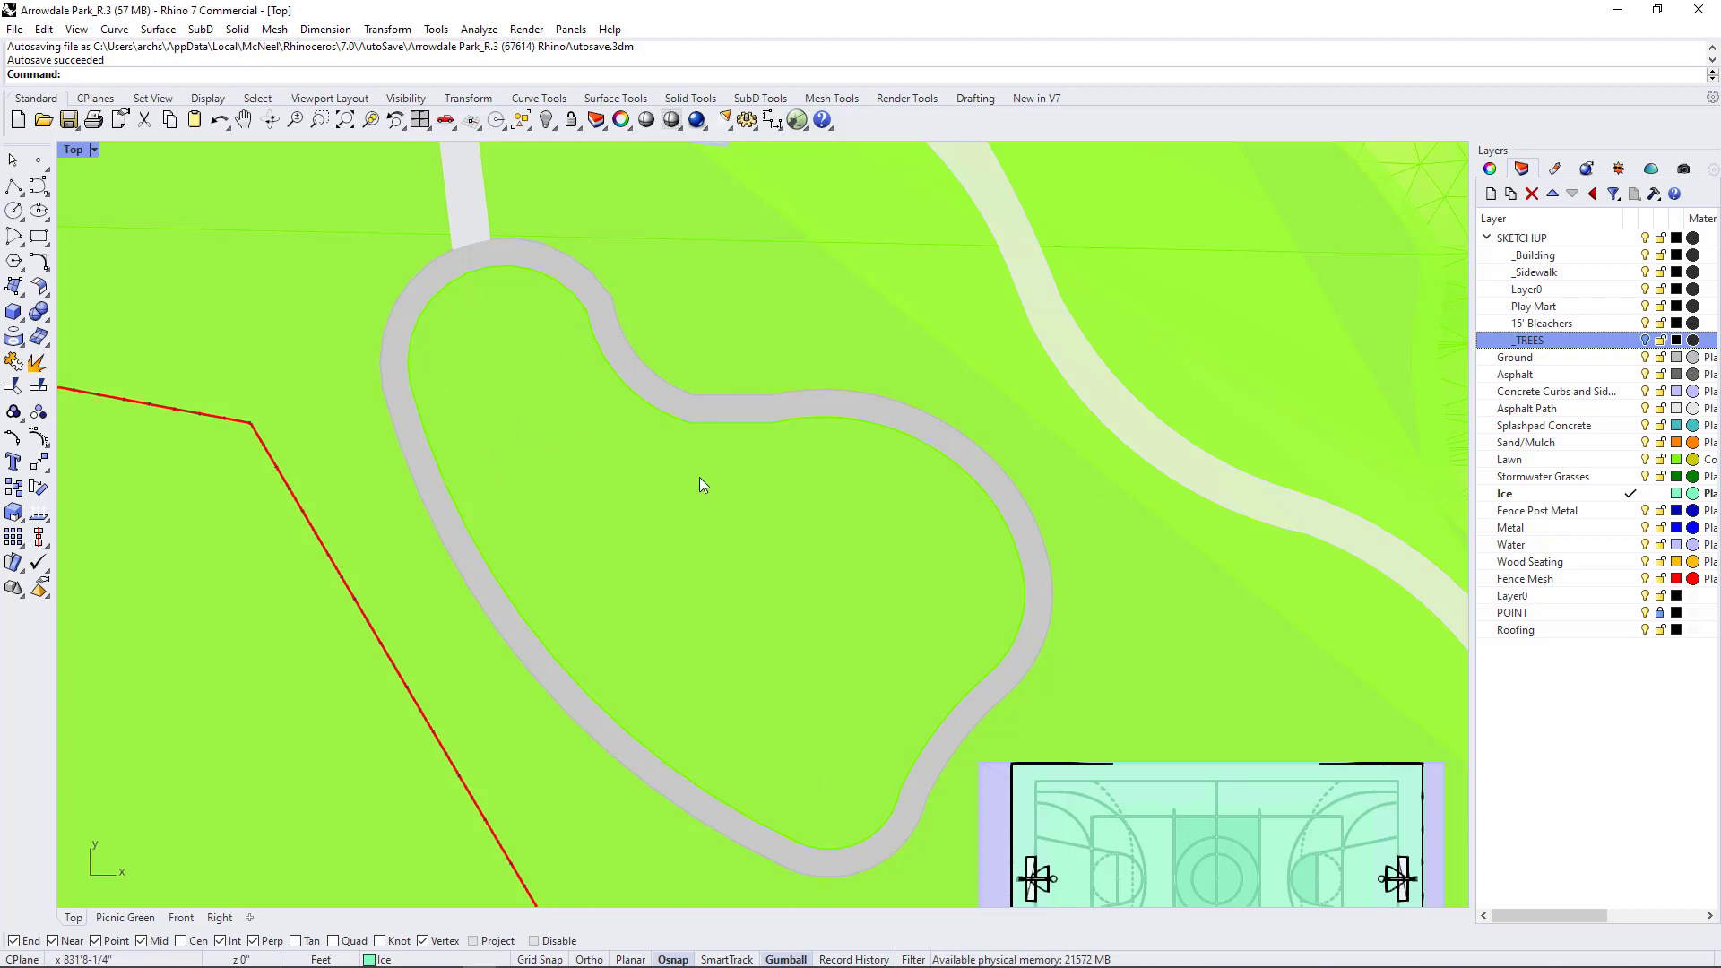
left_click(641, 545)
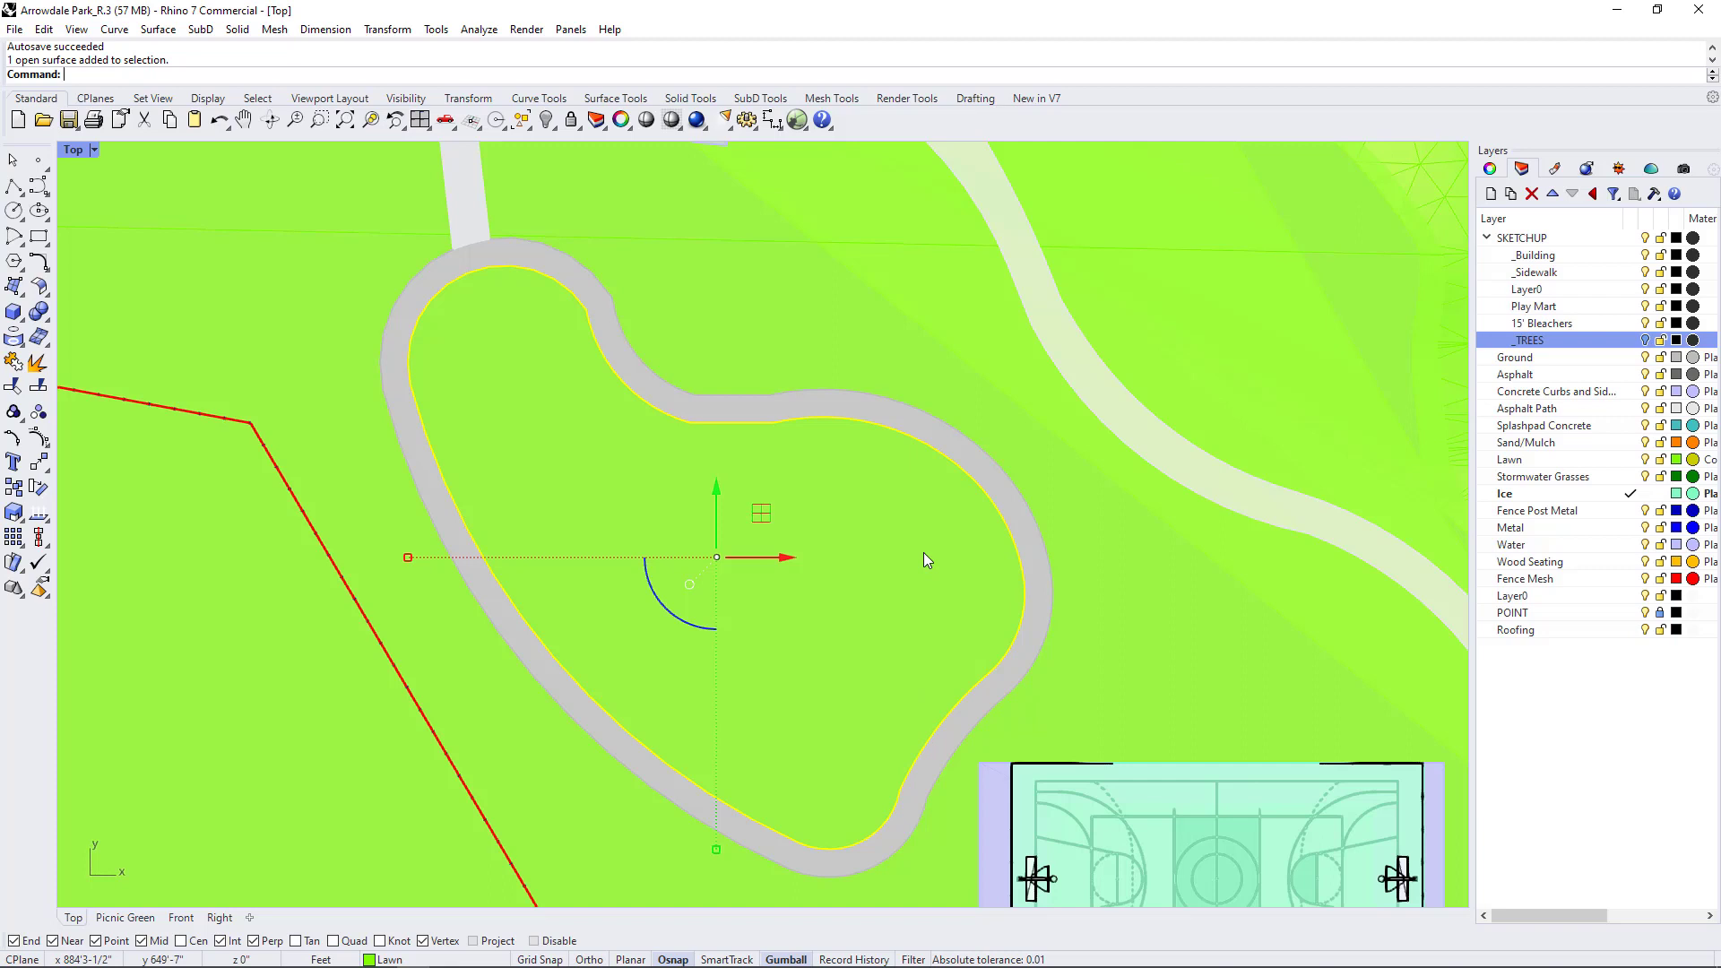
type("DupBorder")
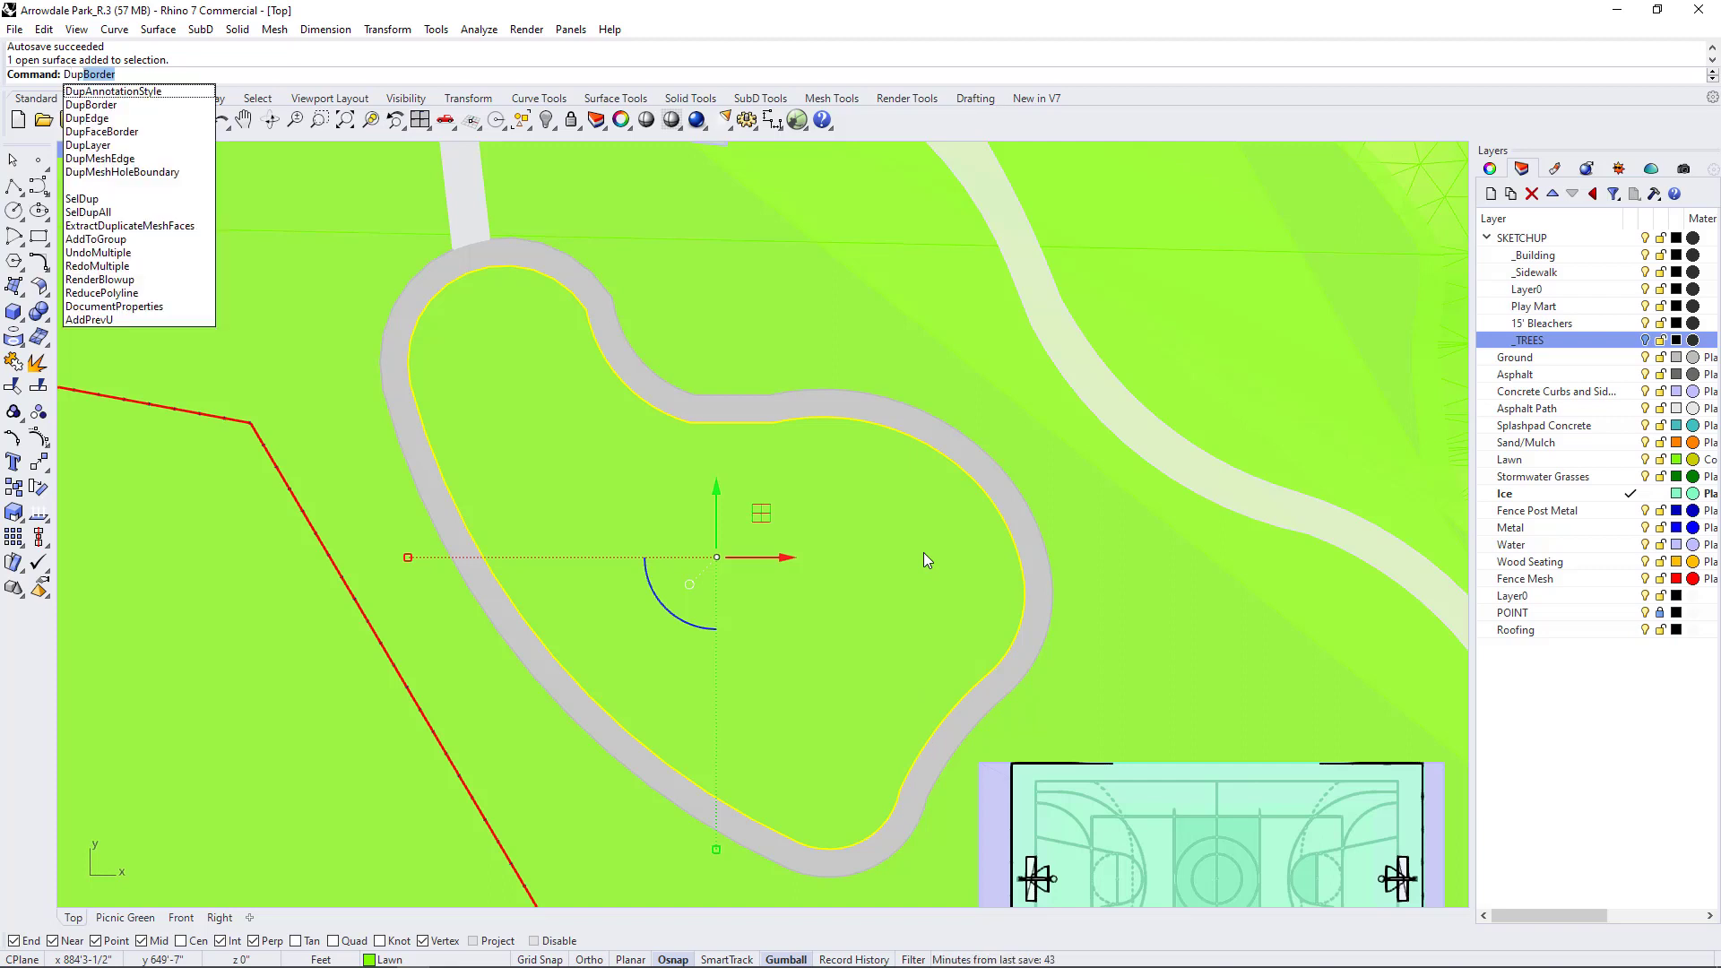
key("Return")
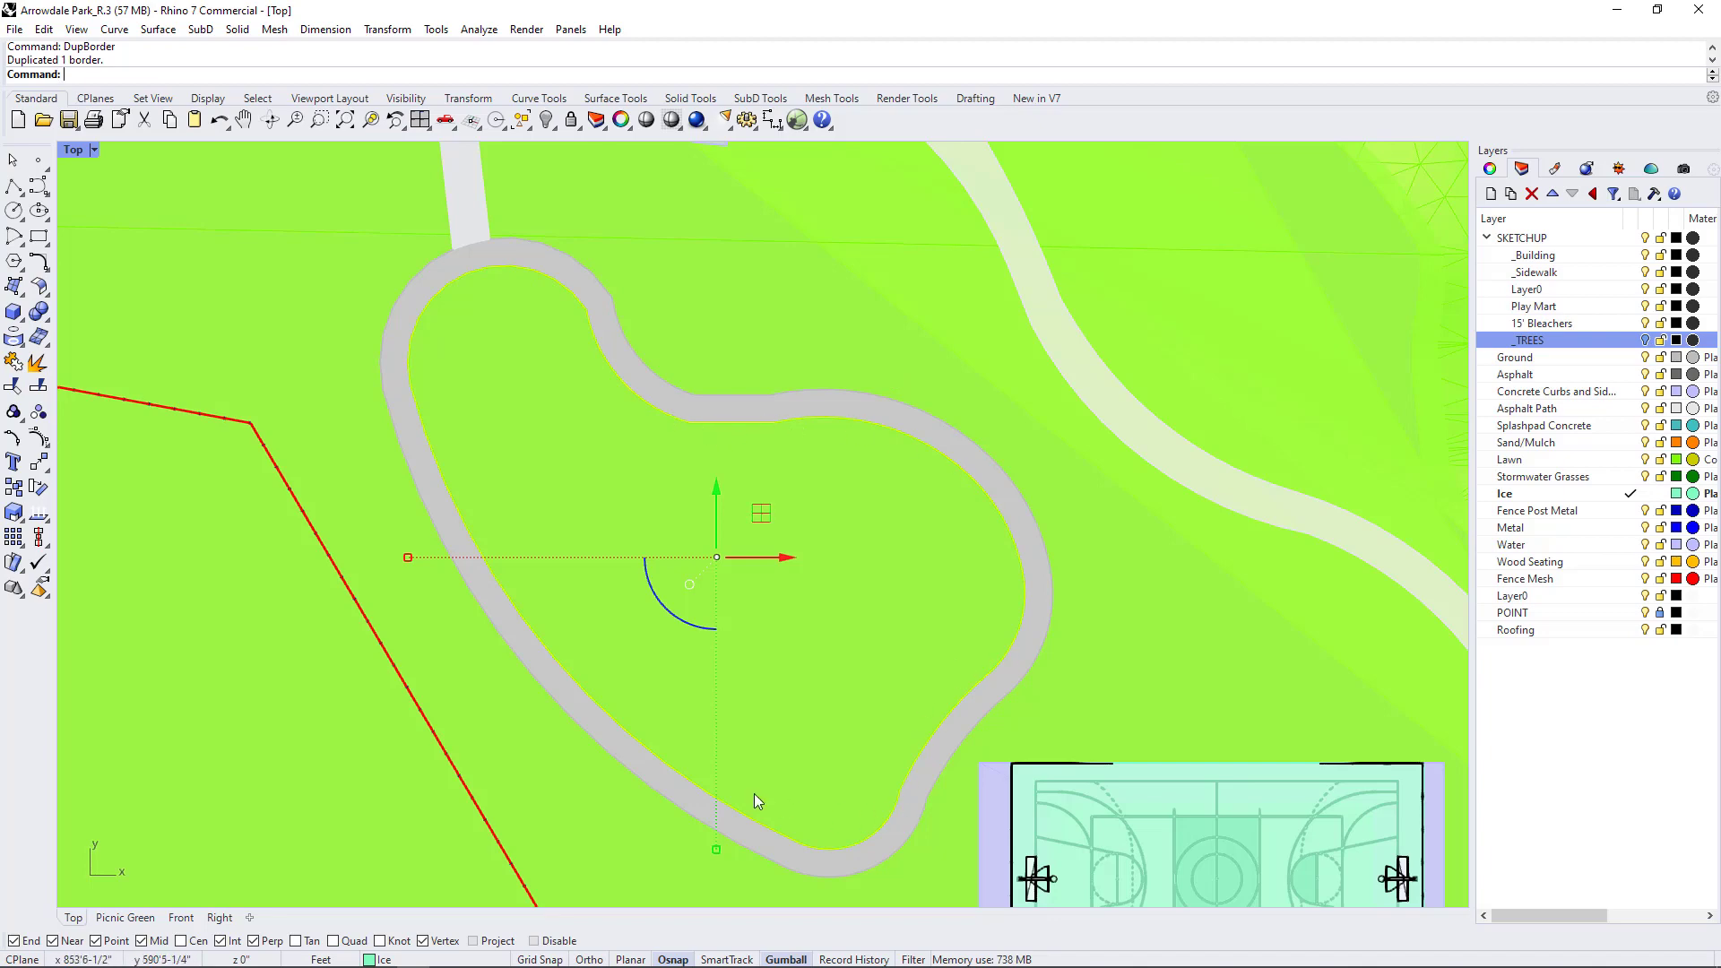
- Select the duplicated border curve and make the Concrete Curbs and Sidewalk layer current
scroll(654, 416, "up", 3)
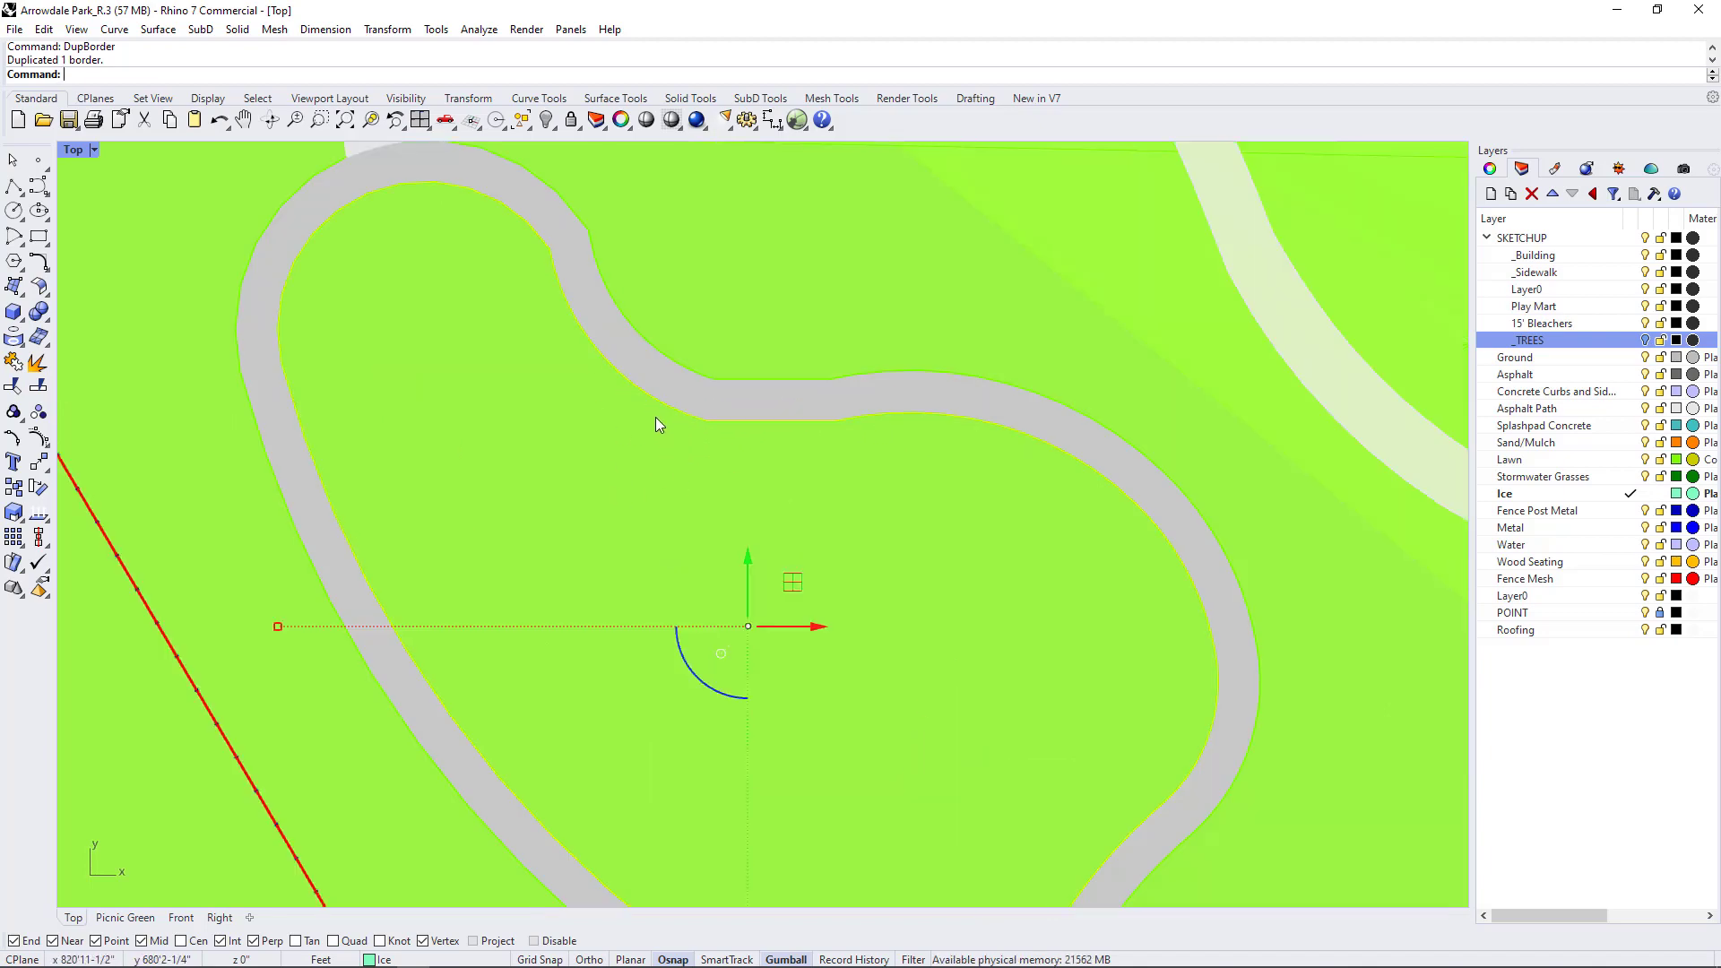
scroll(642, 391, "down", 2)
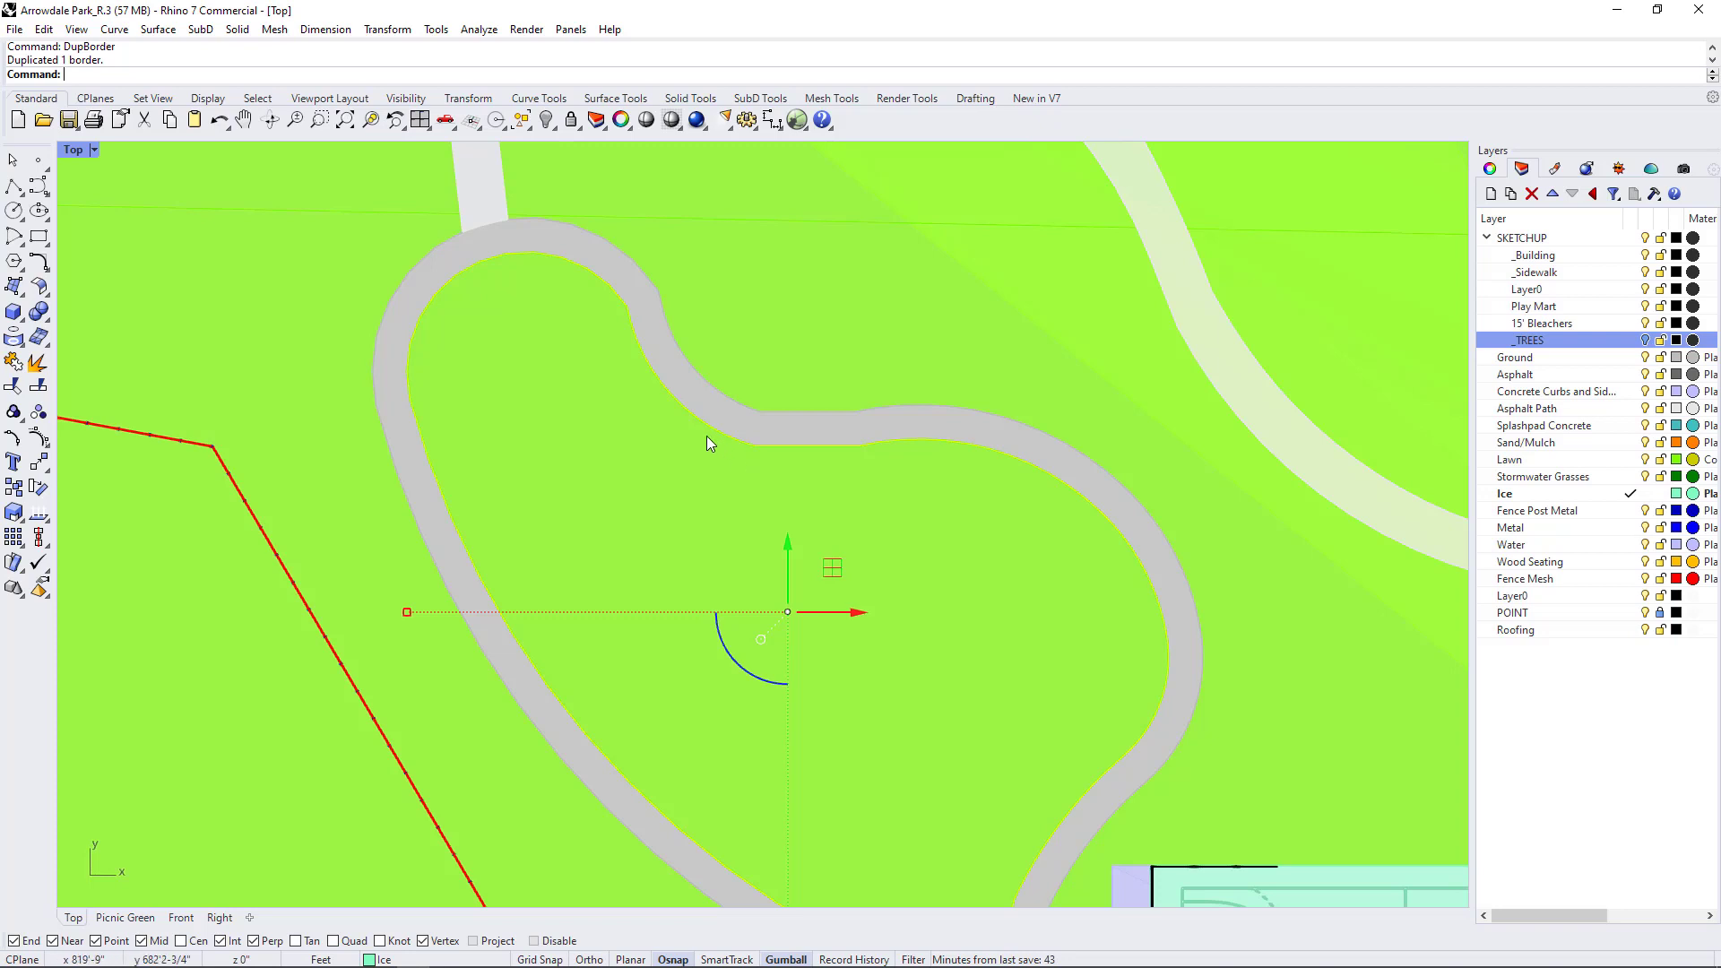
left_click(587, 274)
left_click(587, 272)
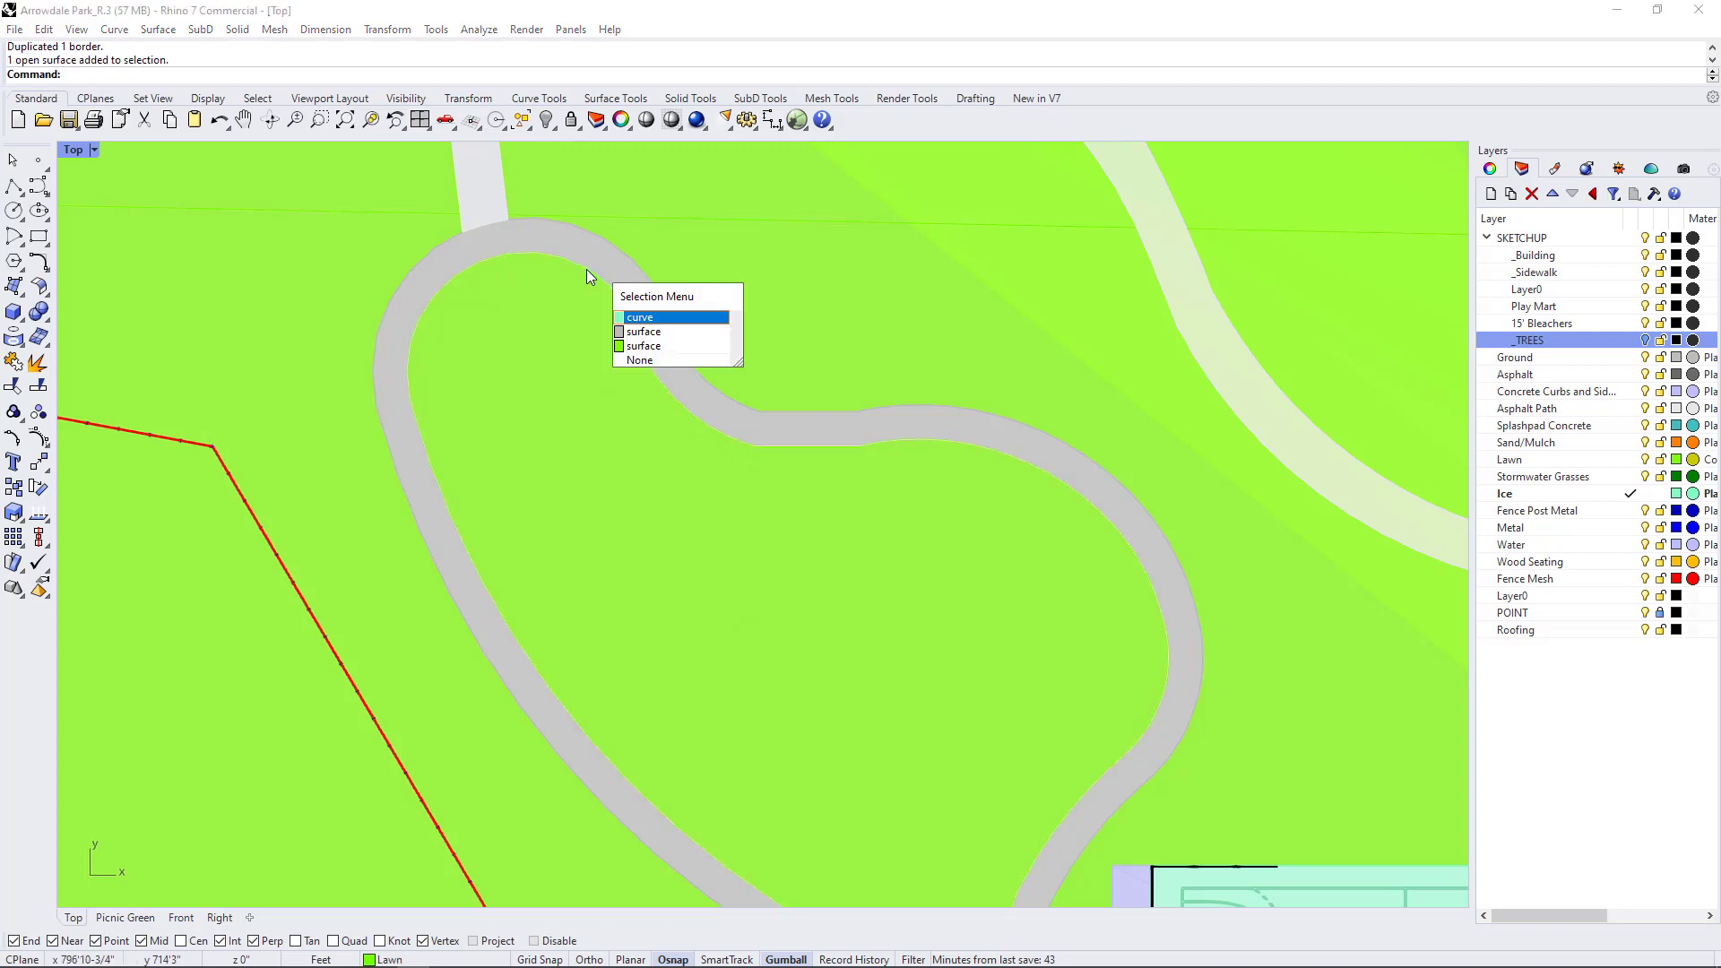
left_click(638, 321)
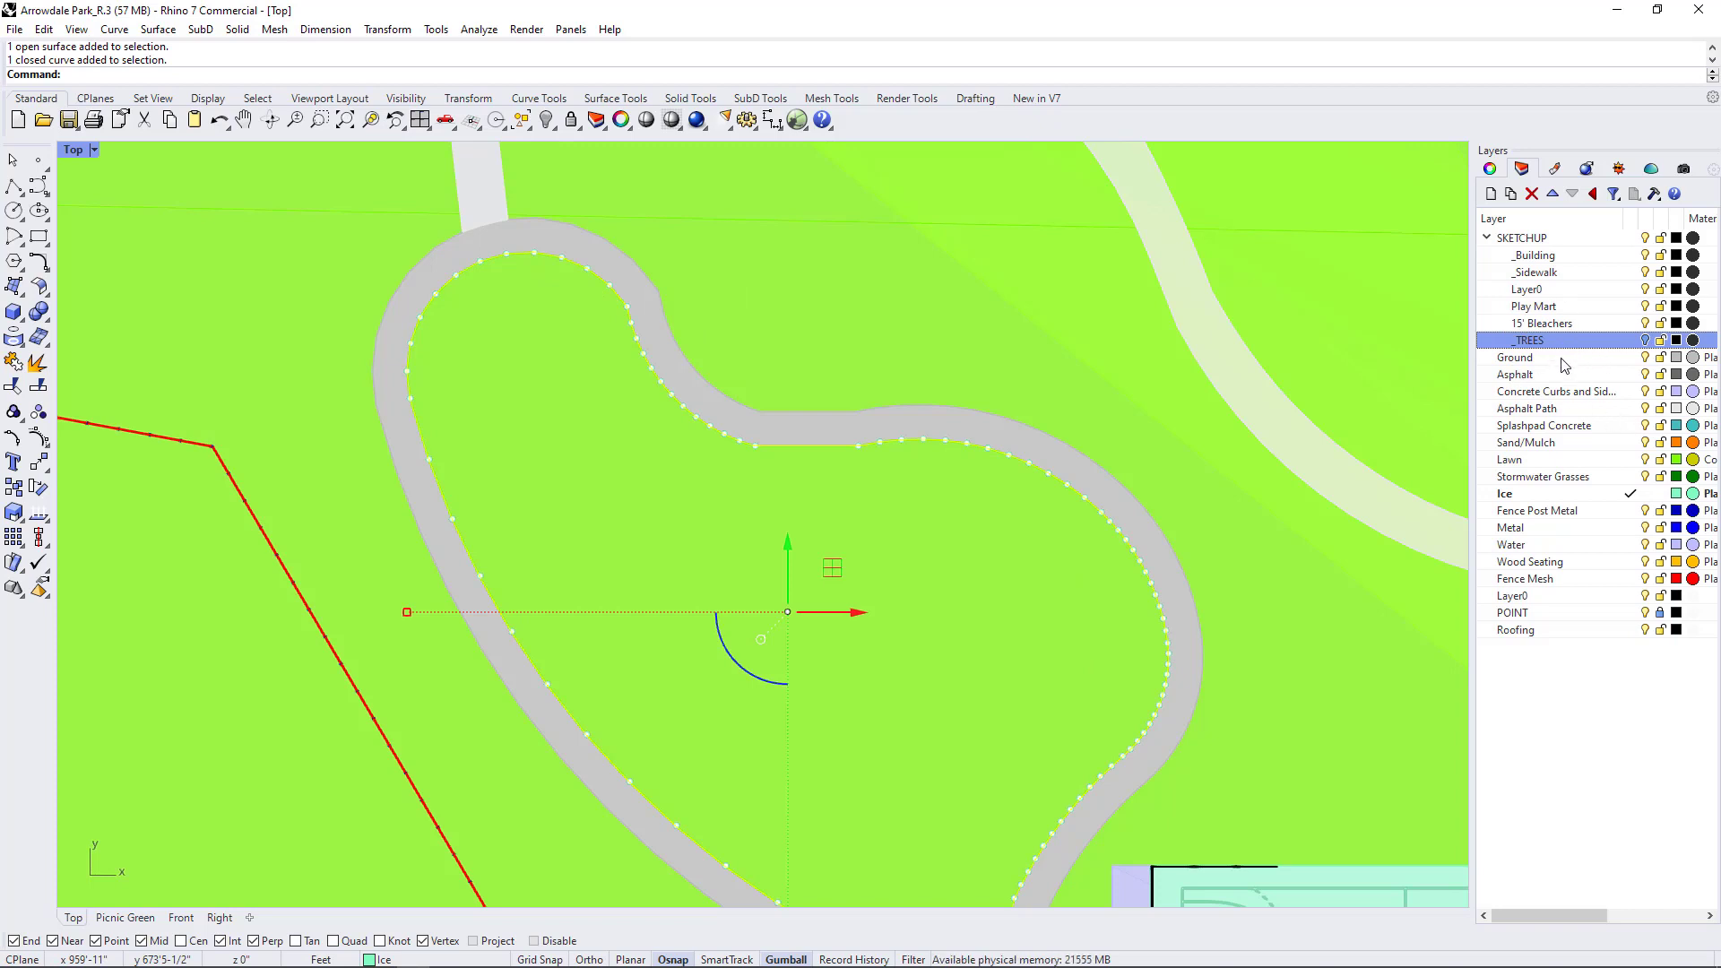
left_click(1630, 392)
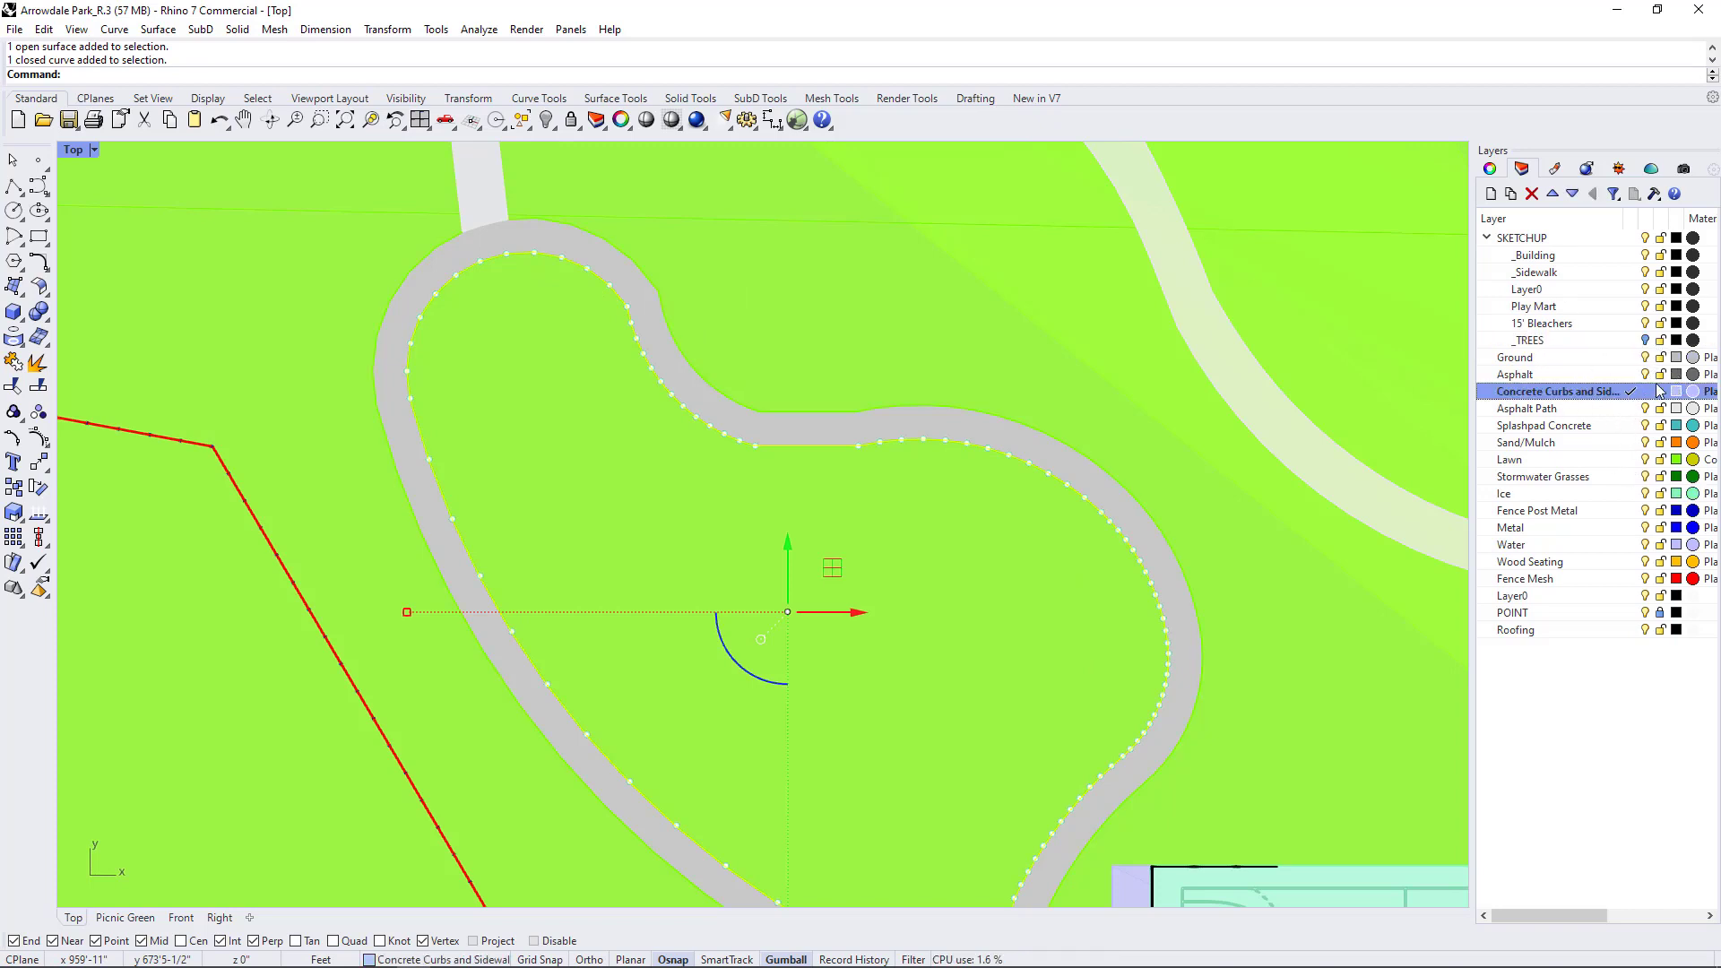
- Offset the duplicated border curve 6 inches inward, toward the lawn
scroll(489, 233, "up", 8)
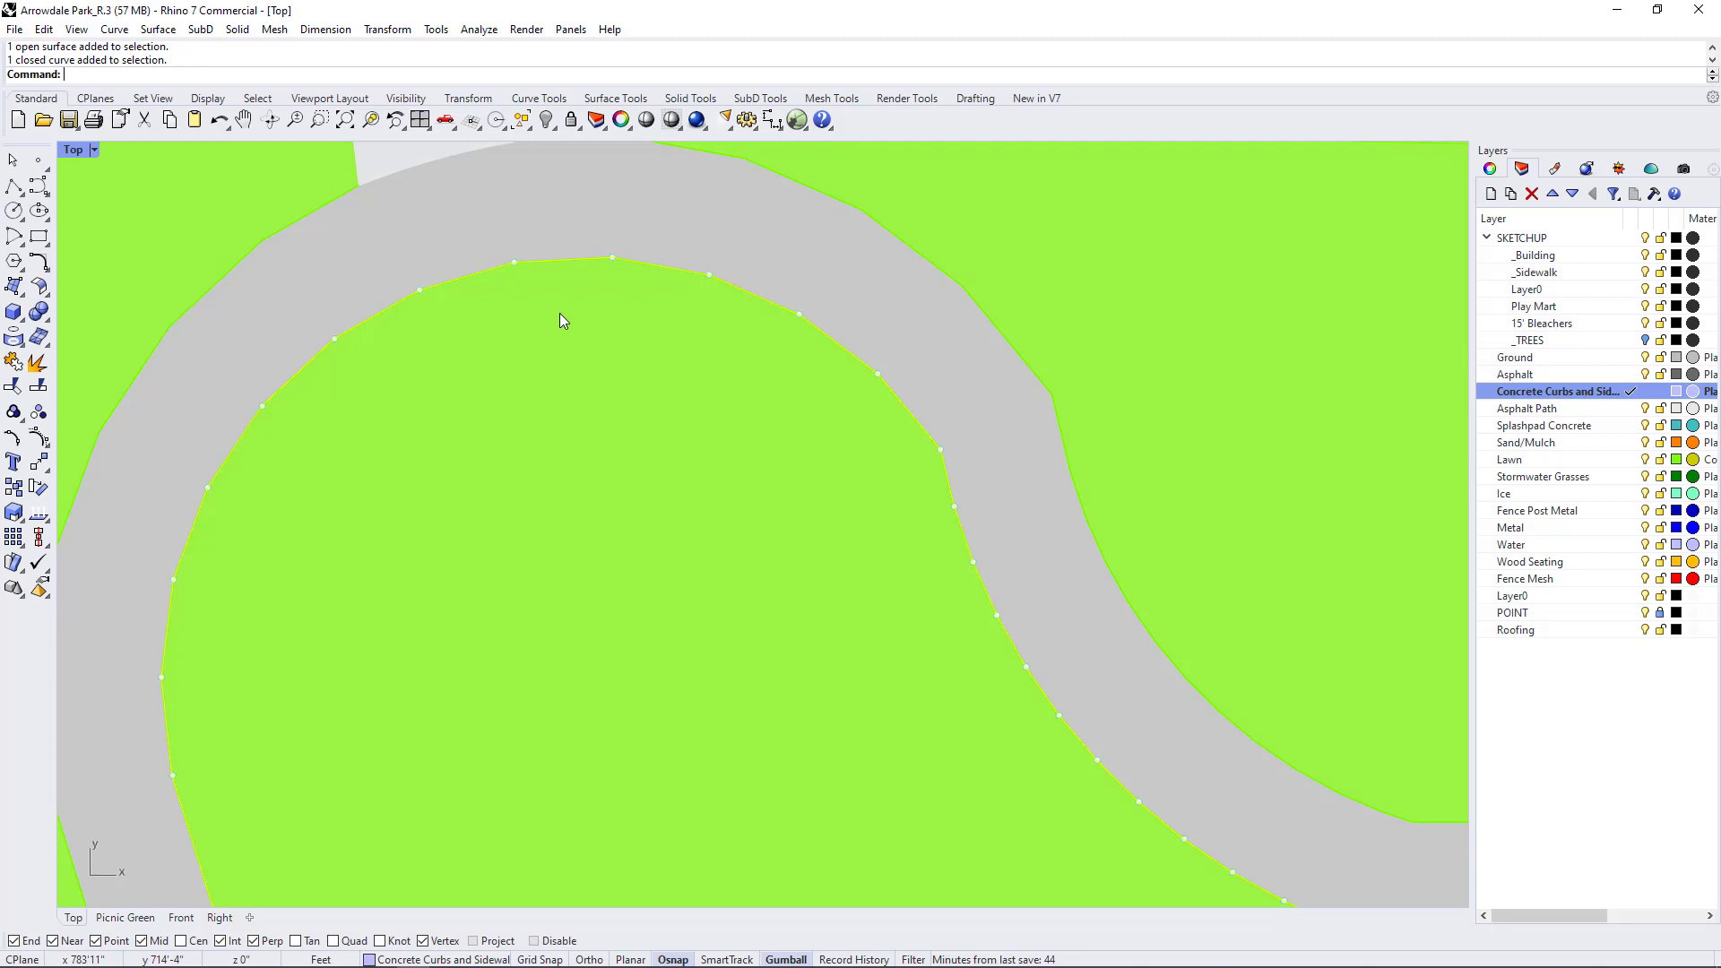
type("O")
key("Return")
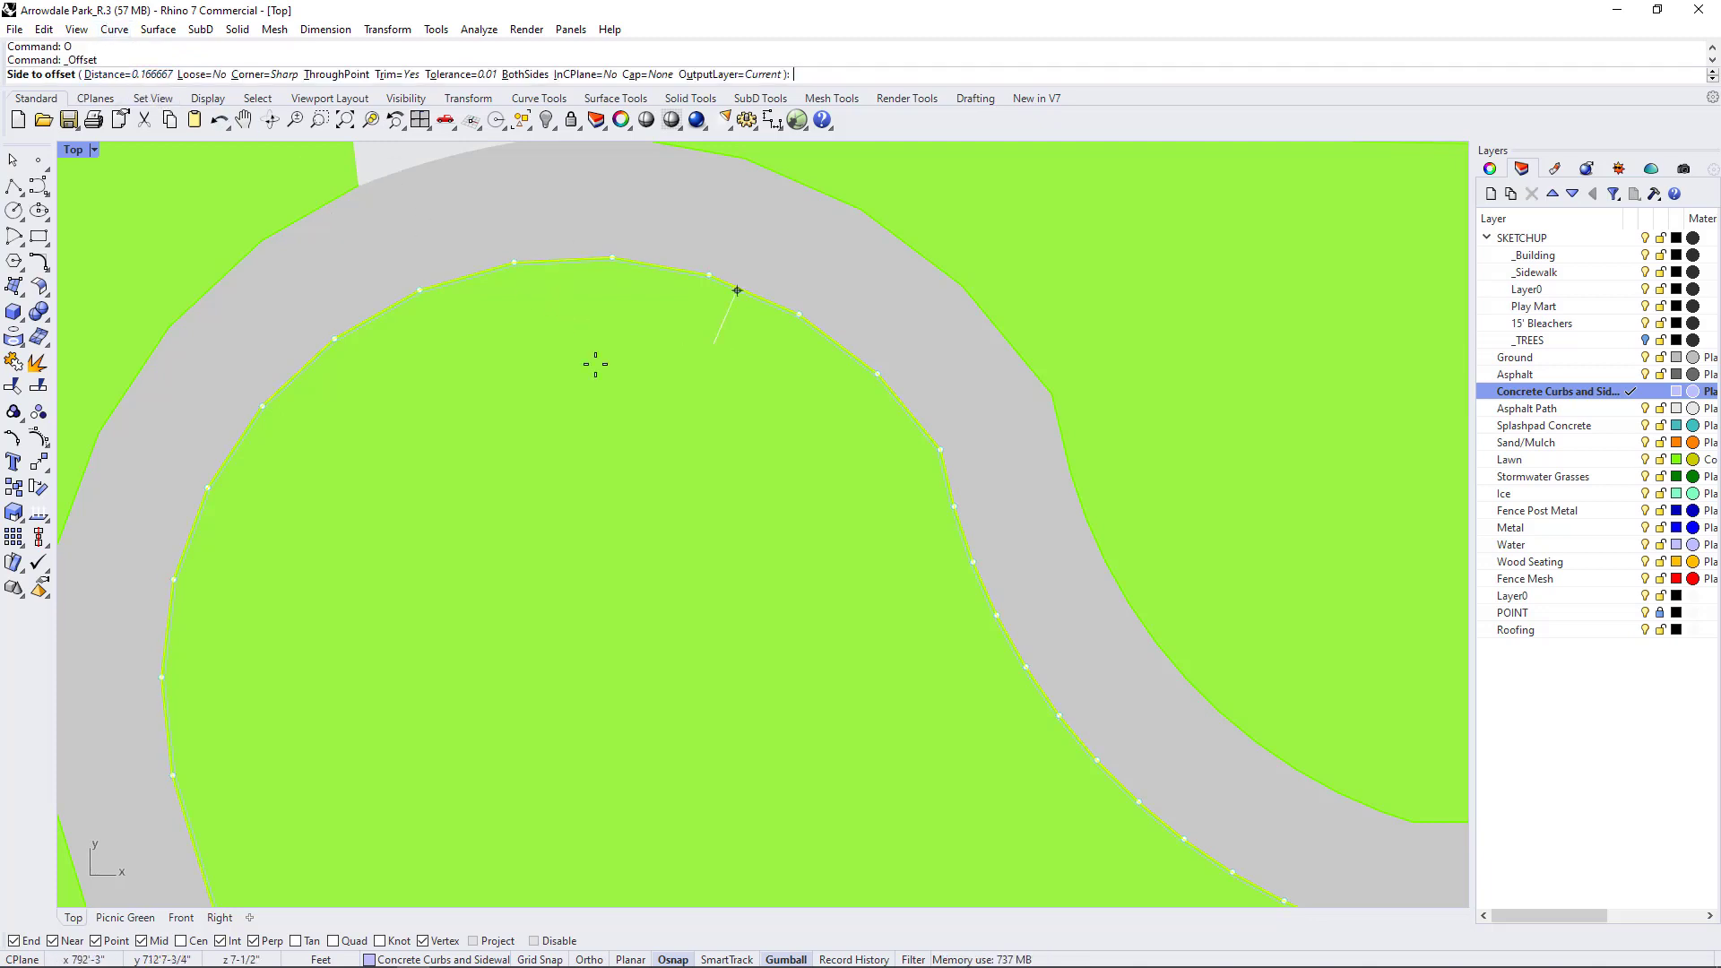
type("6\"")
key("Return")
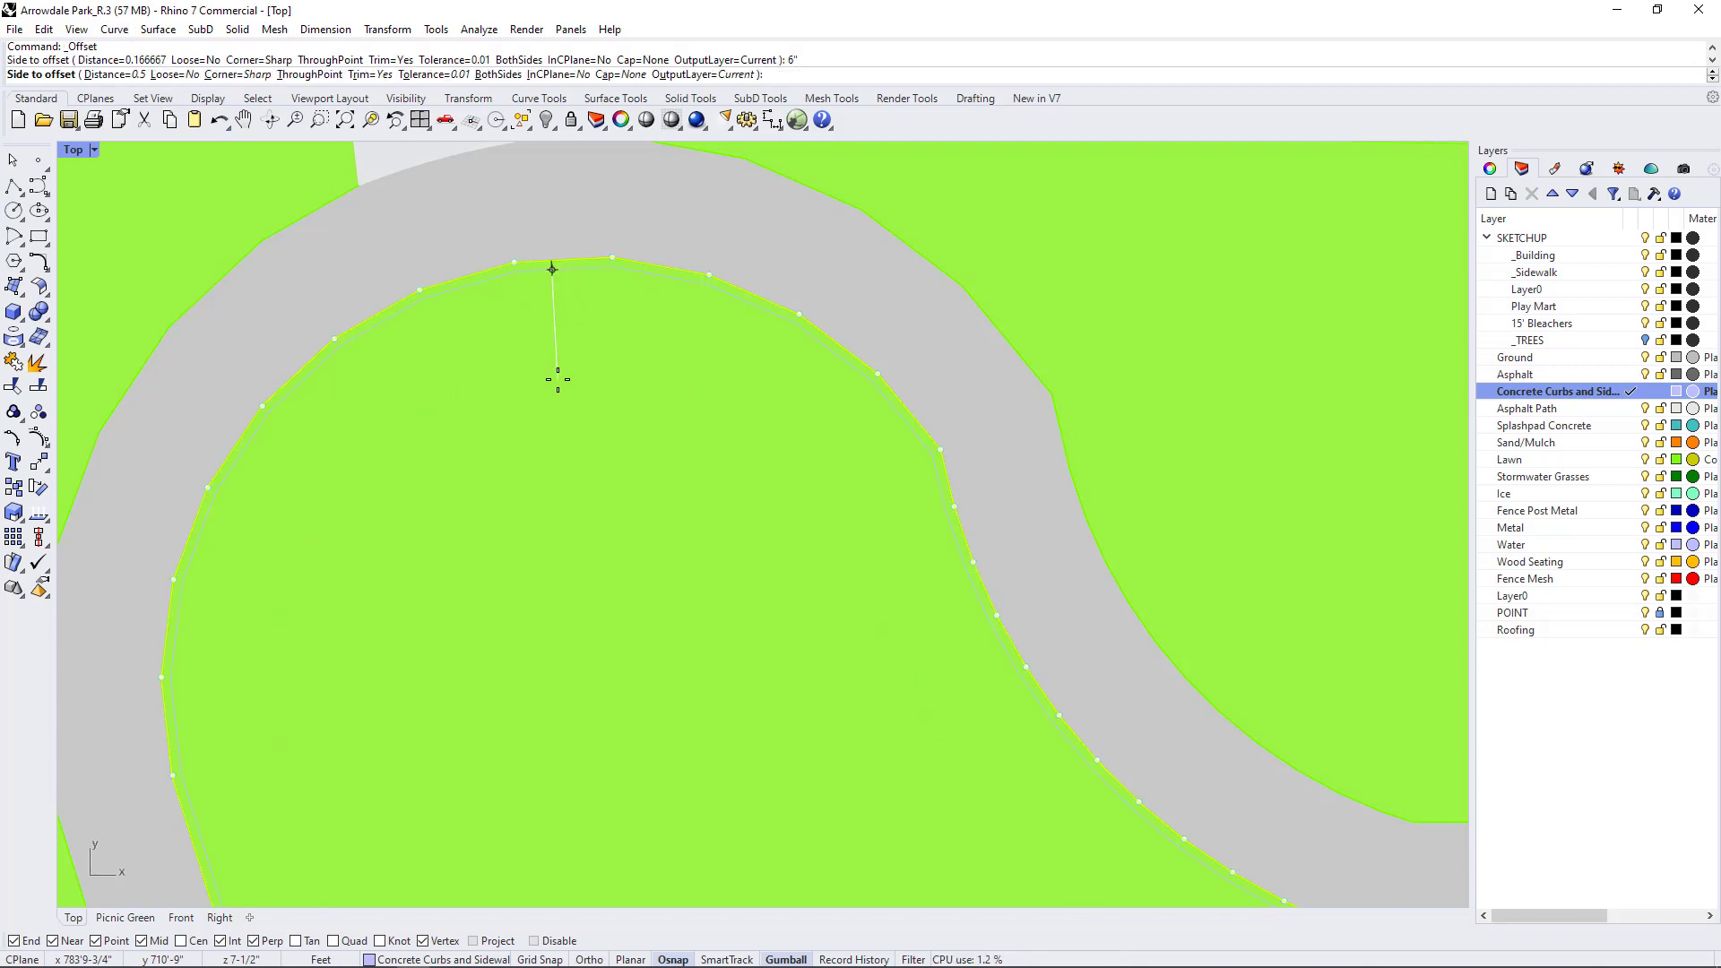
left_click(558, 380)
scroll(558, 381, "down", 3)
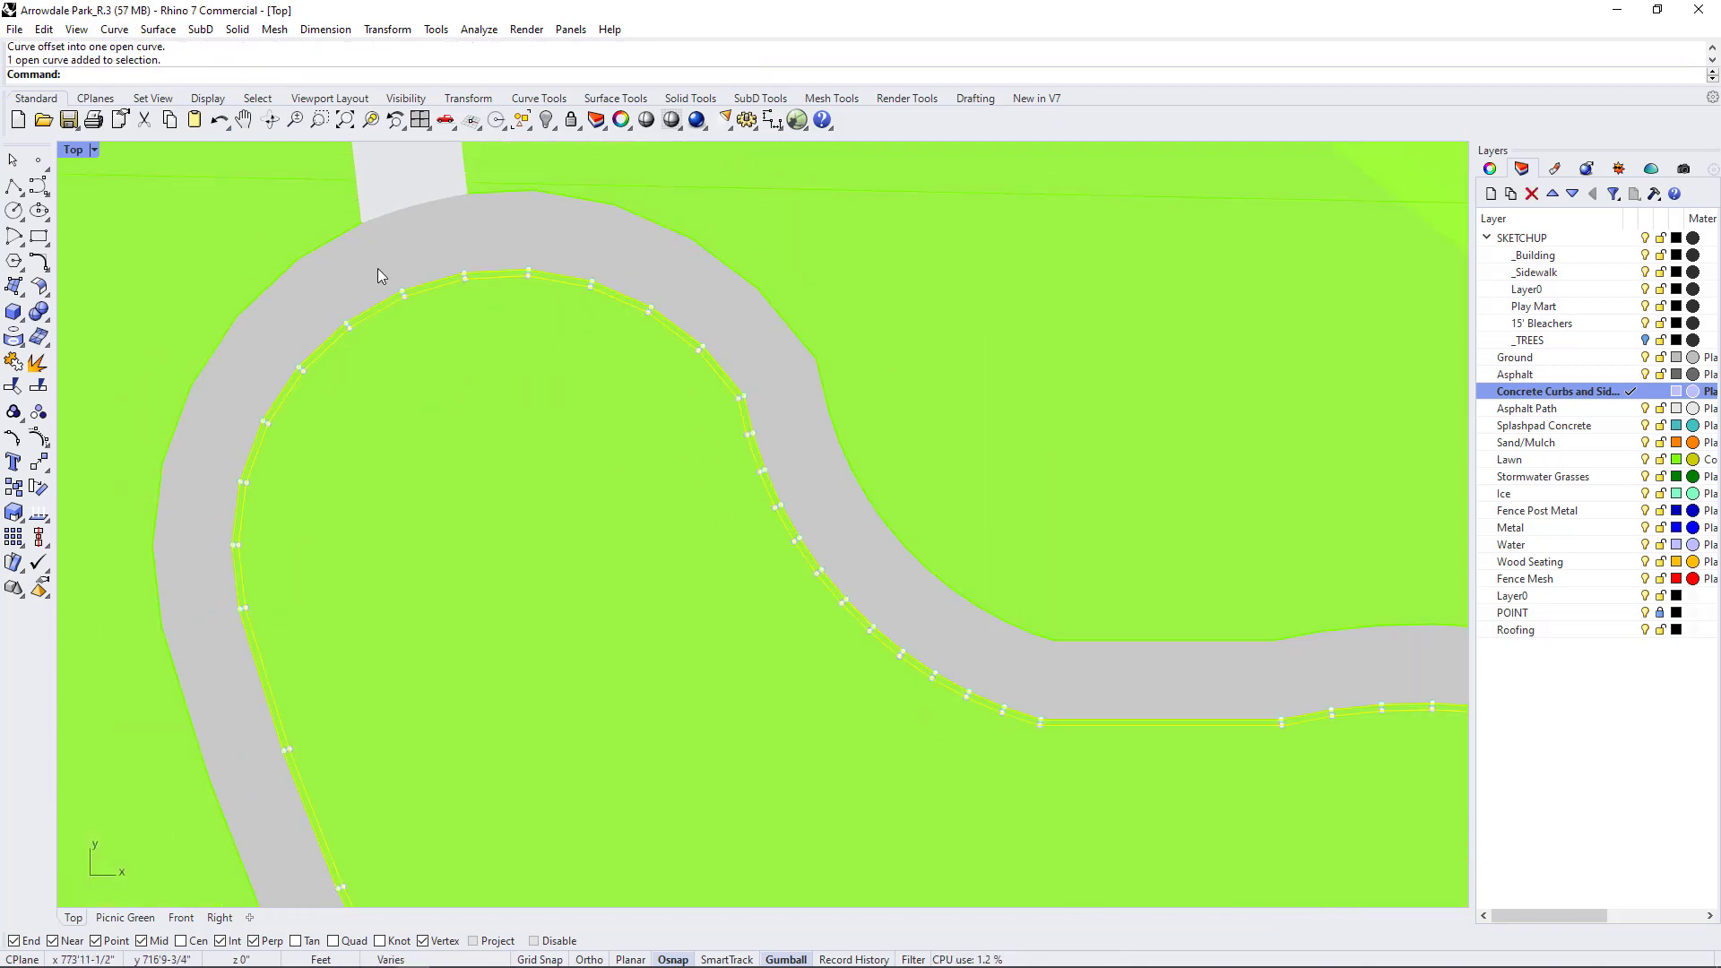
scroll(379, 267, "down", 3)
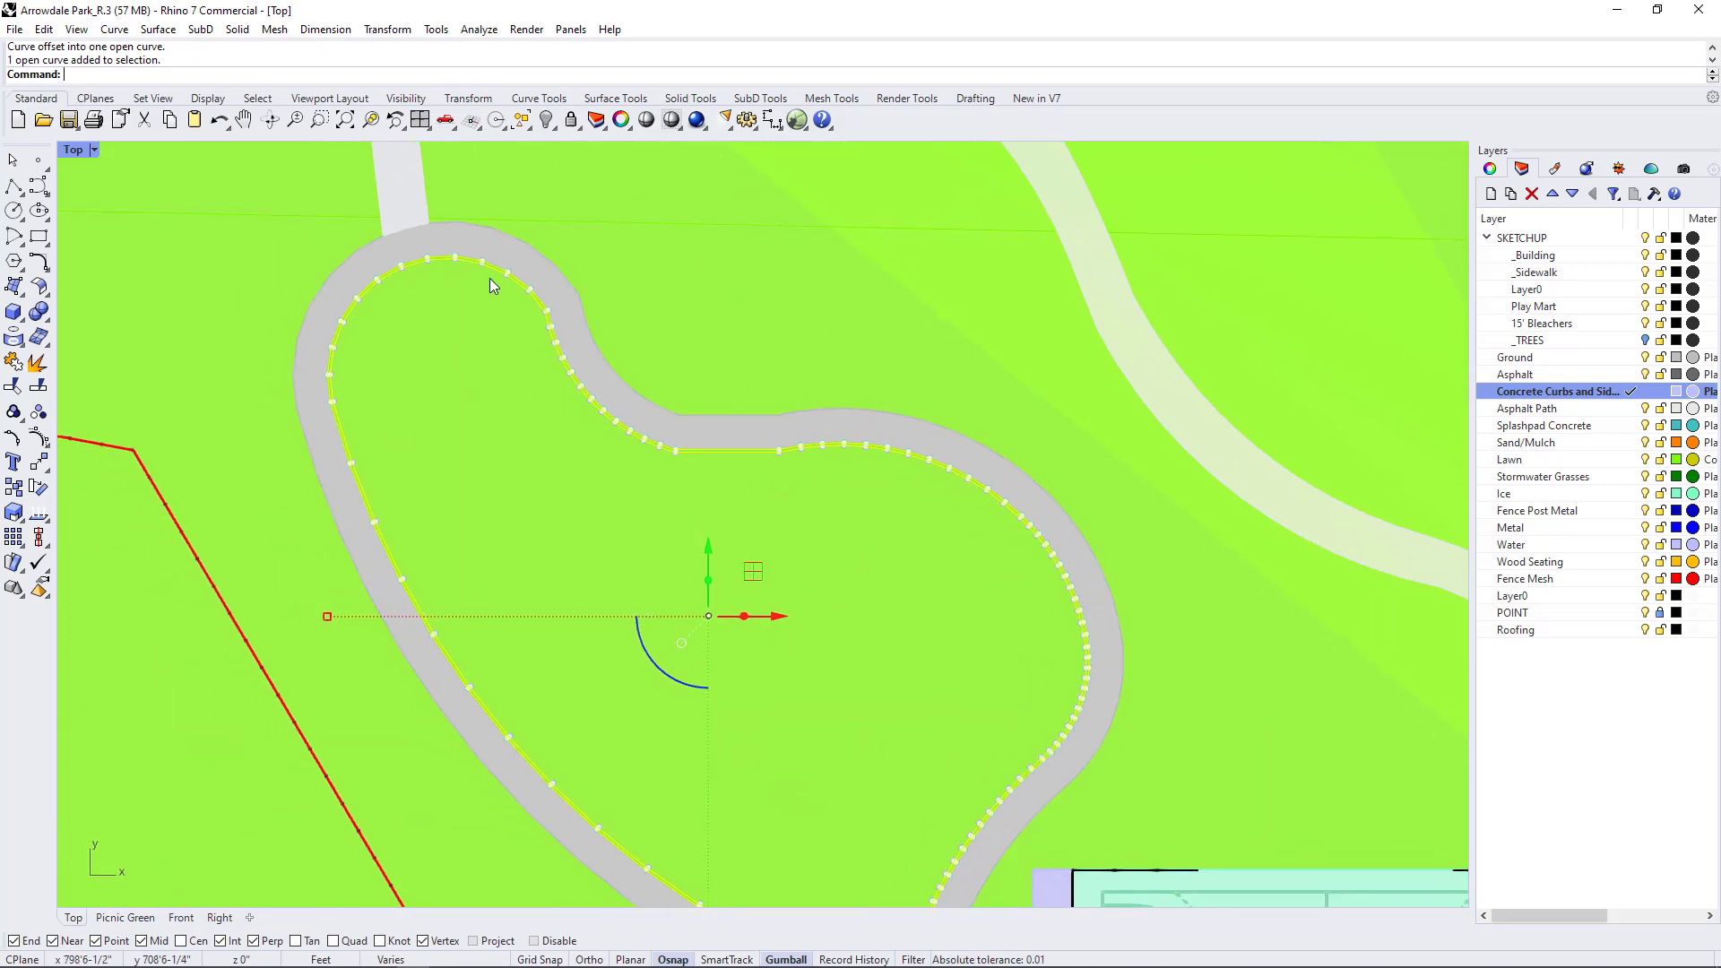
scroll(459, 249, "up", 4)
scroll(484, 350, "down", 2)
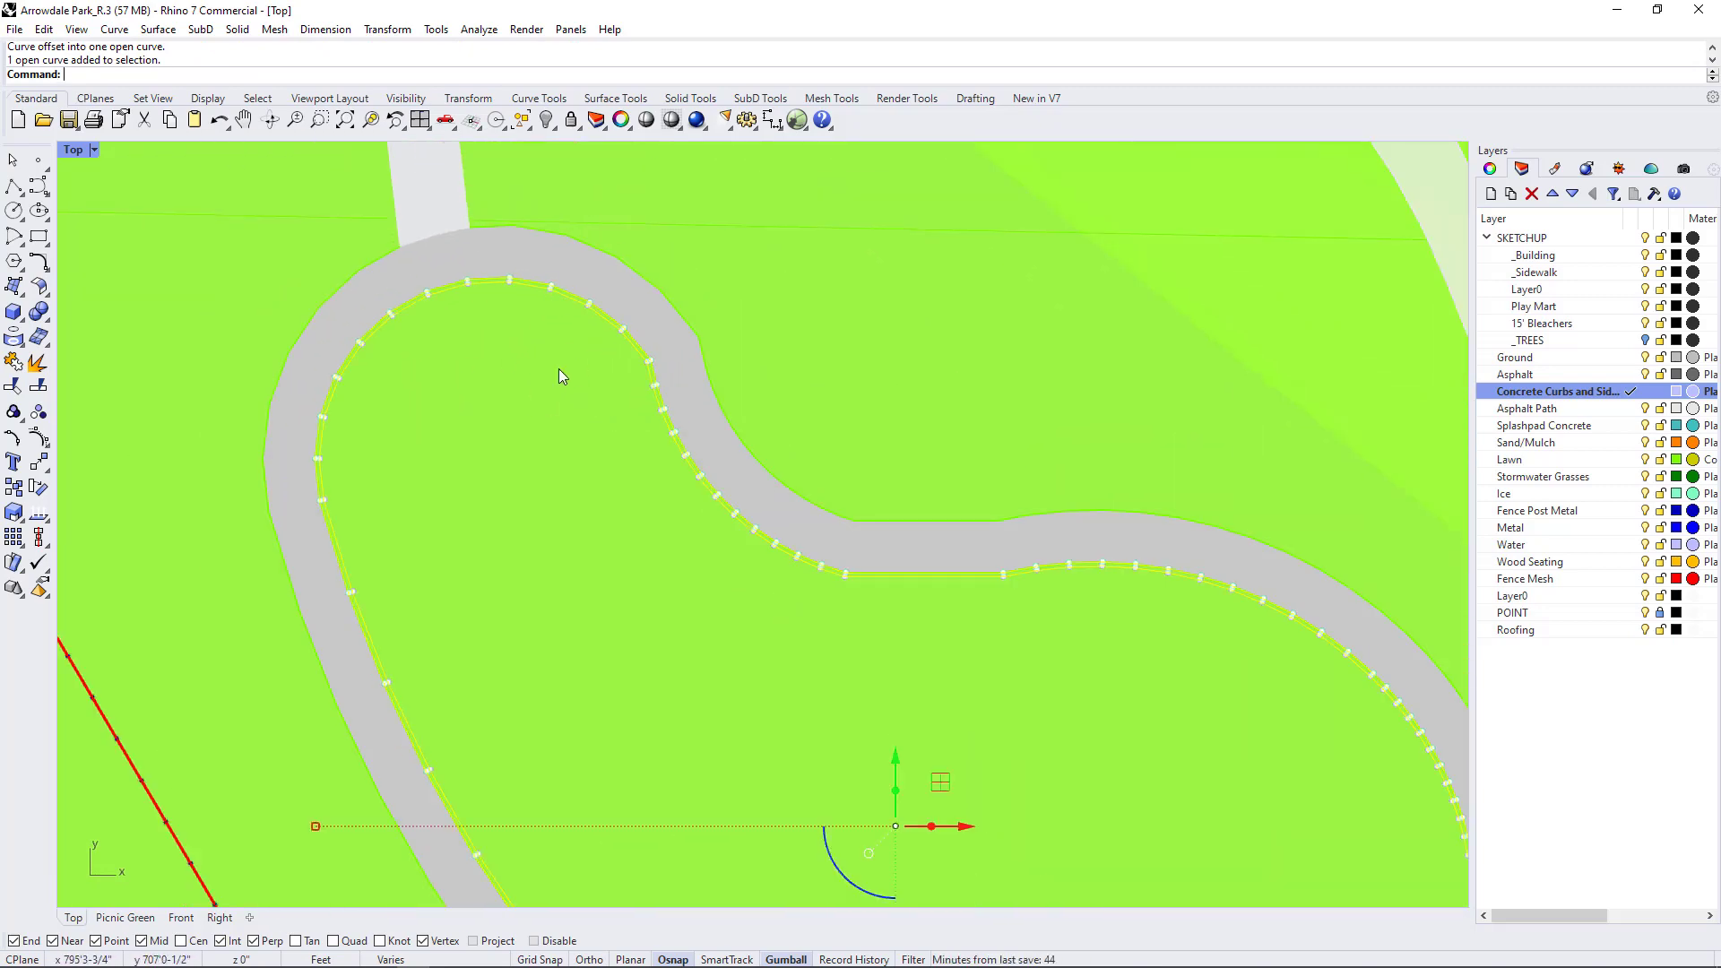
scroll(464, 276, "down", 3)
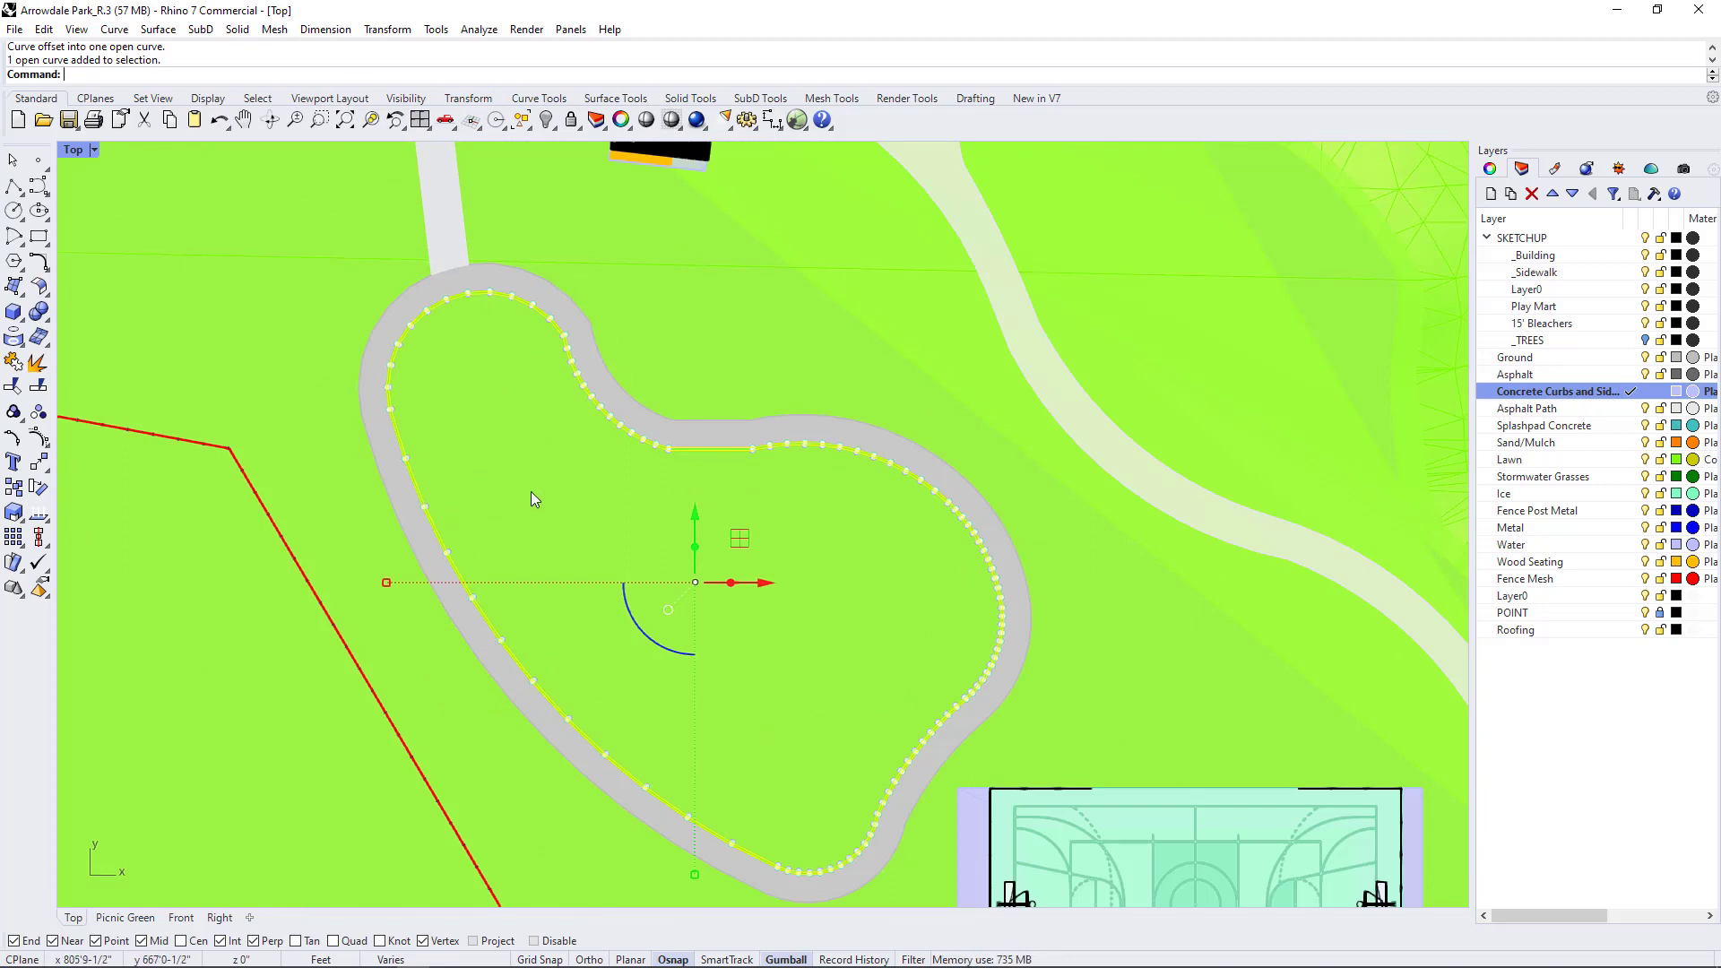
- Undo the 6-inch offset and the border duplication, leaving nothing selected
key("Escape")
key("ctrl+z")
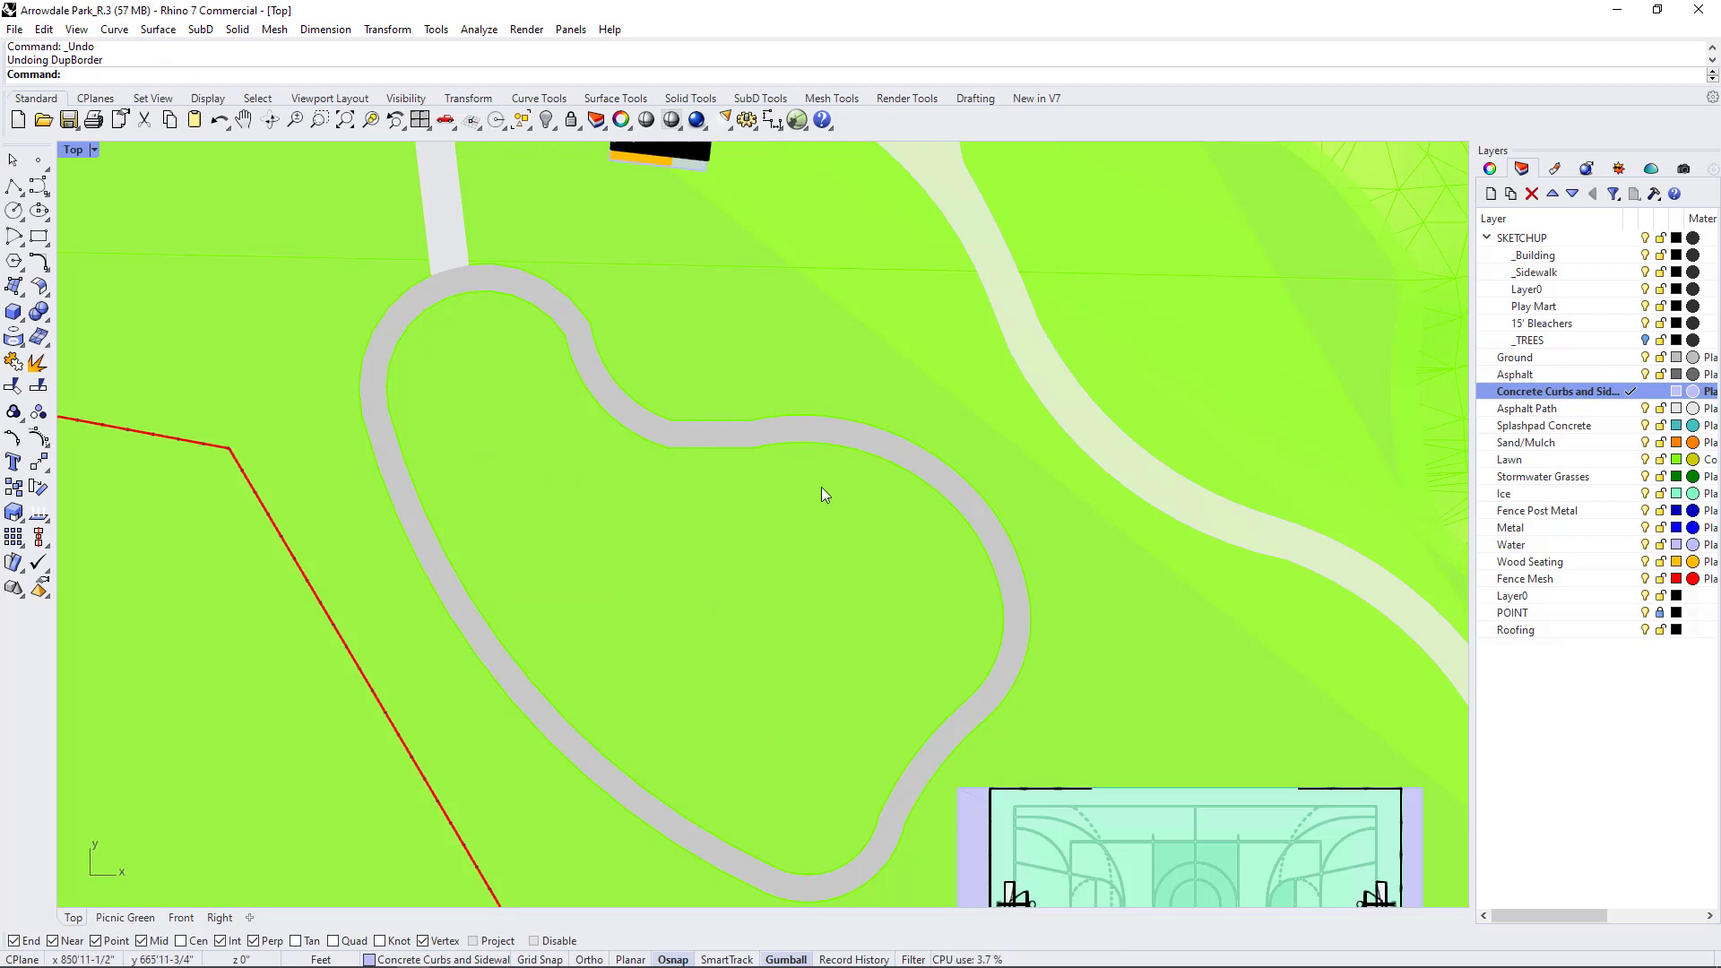
- Turn on the Project object snap
scroll(751, 379, "down", 2)
scroll(690, 461, "up", 2)
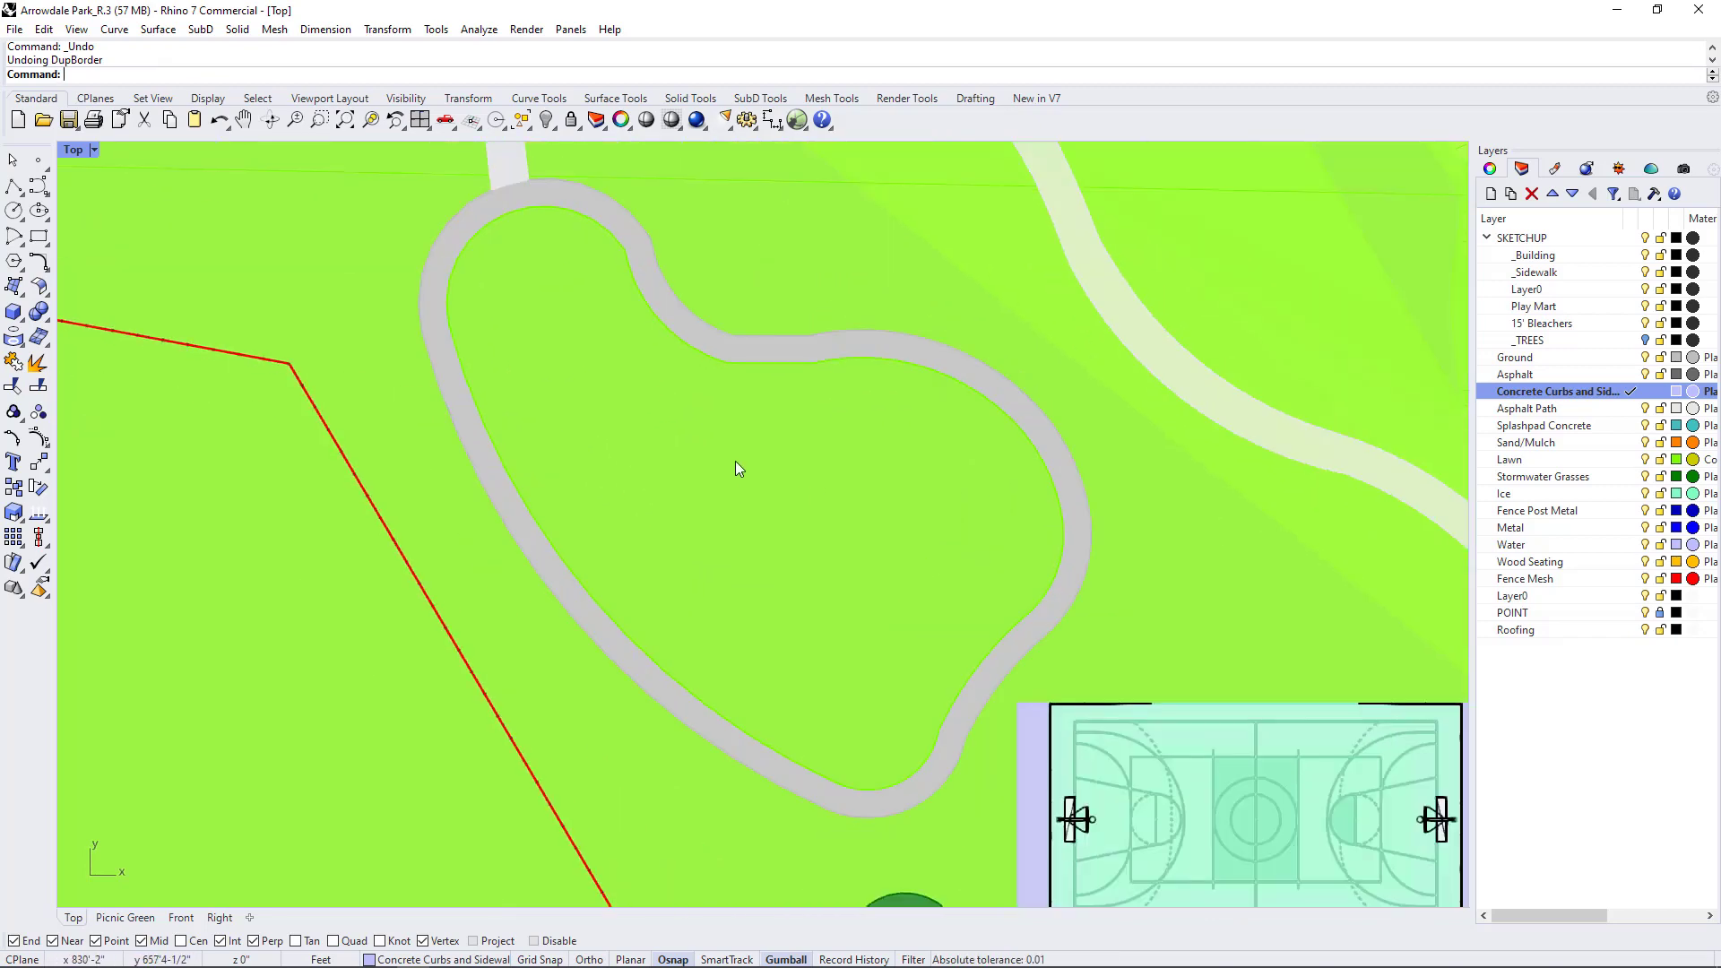
scroll(507, 532, "down", 1)
scroll(504, 536, "up", 2)
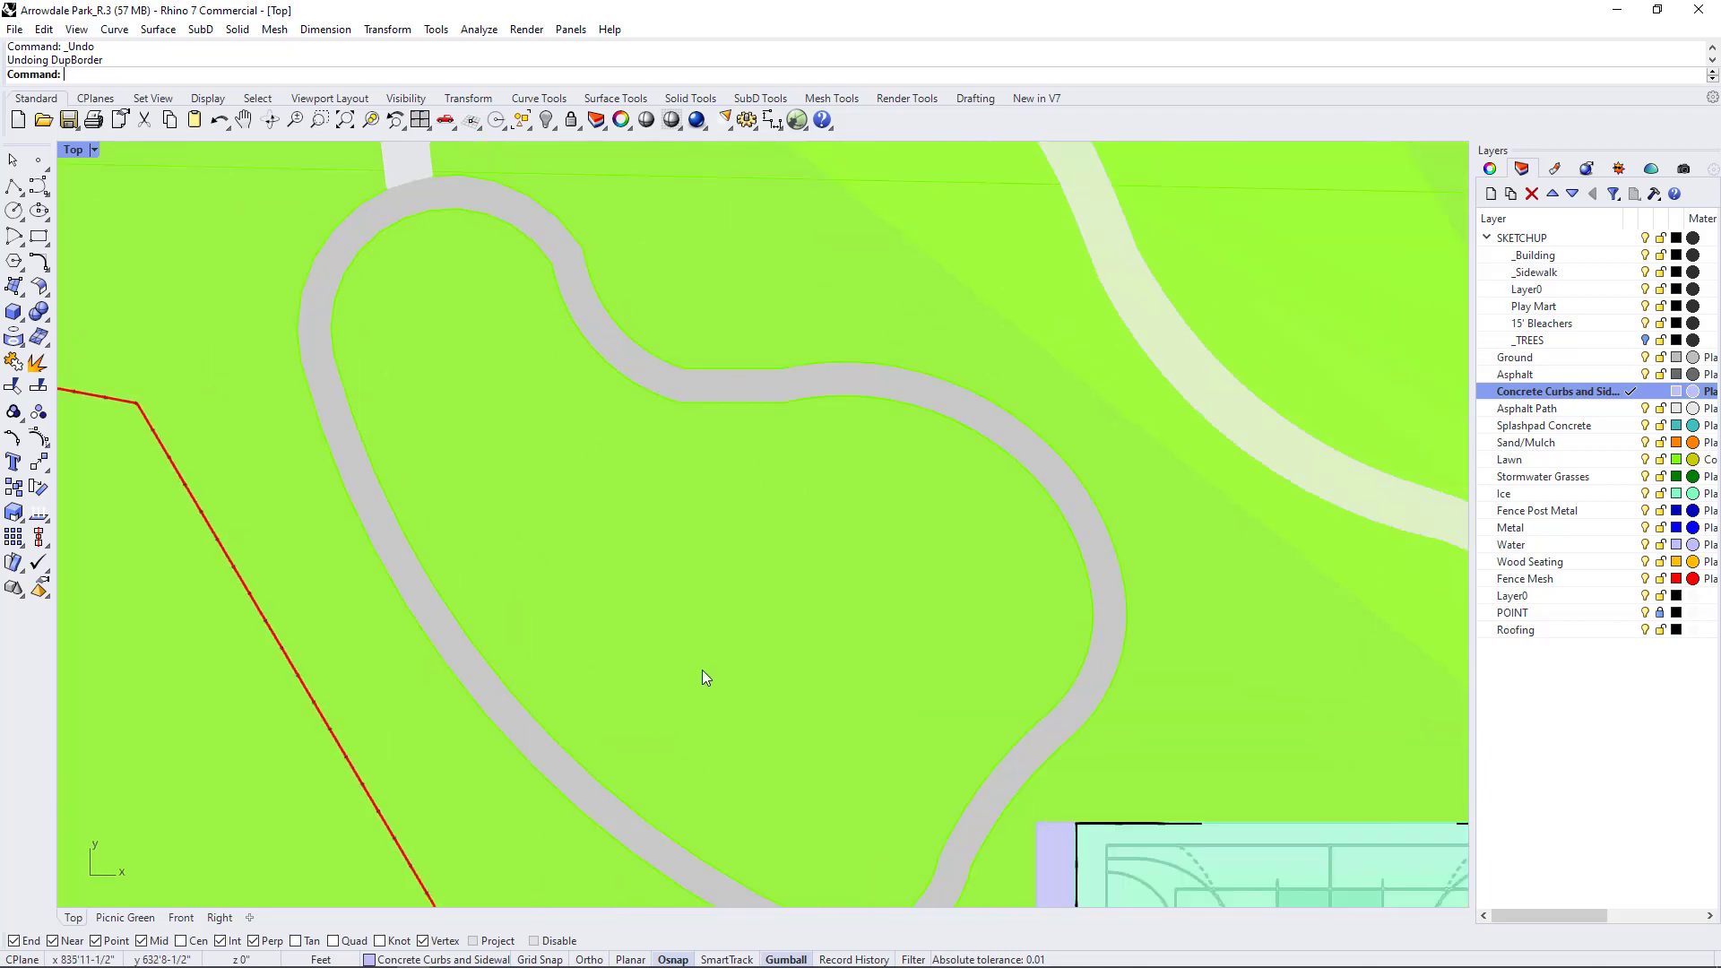
left_click(473, 941)
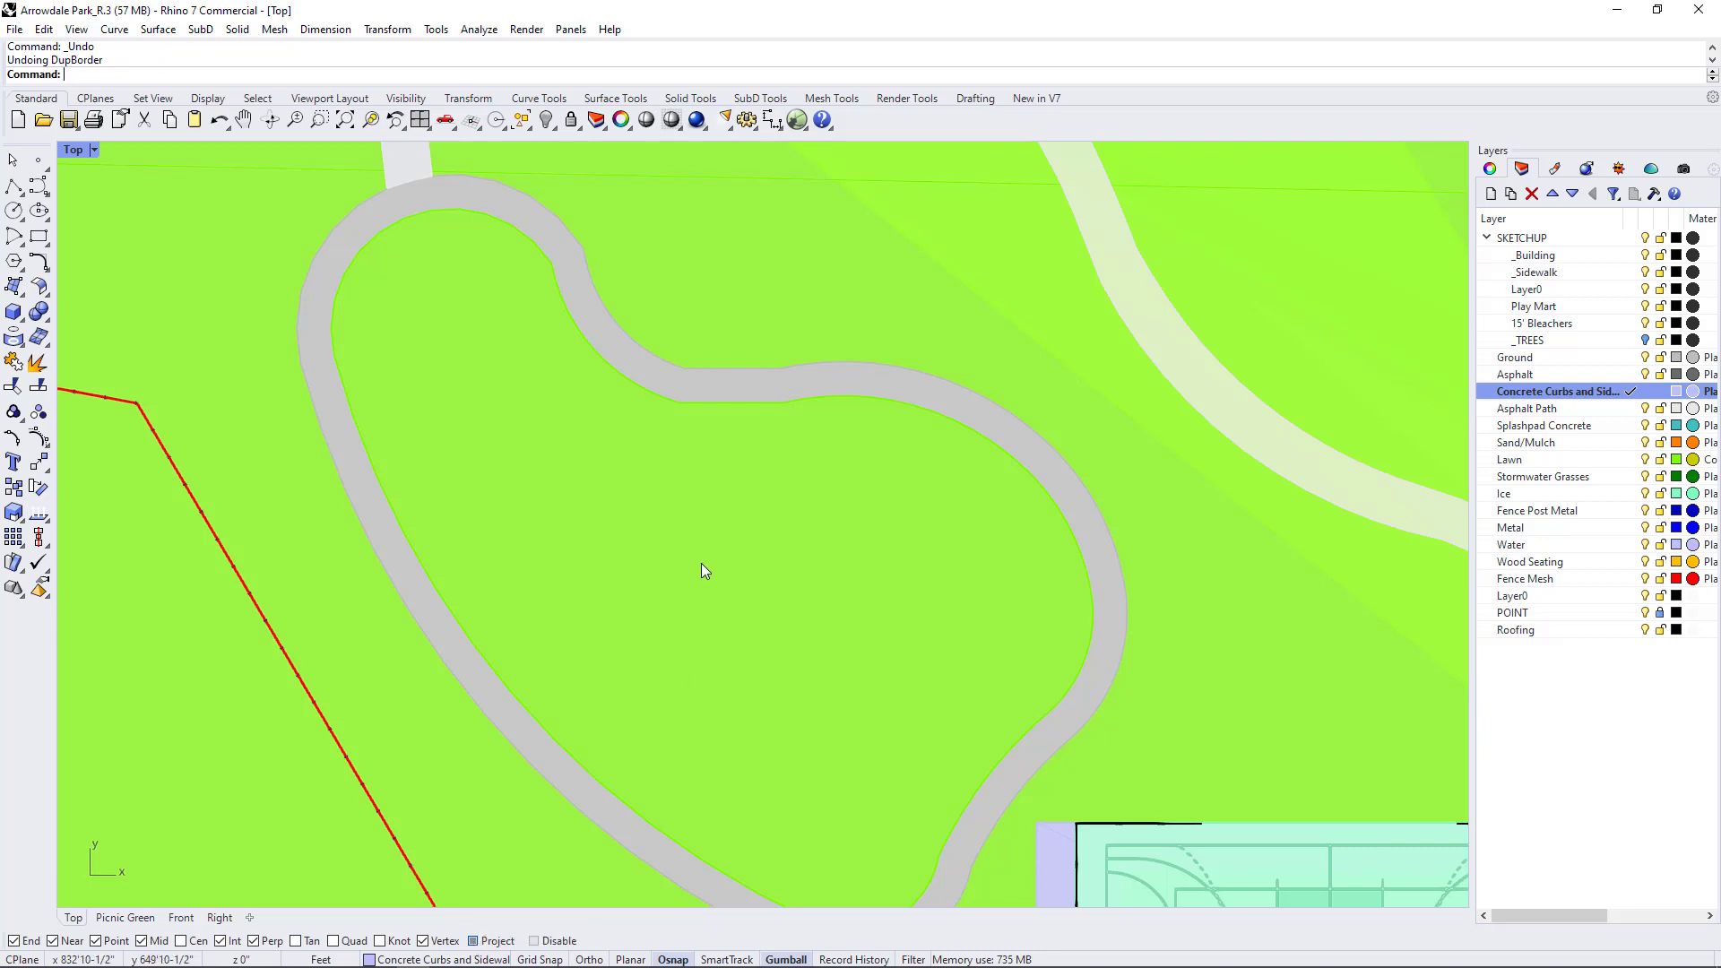
scroll(744, 488, "down", 3)
scroll(708, 606, "up", 3)
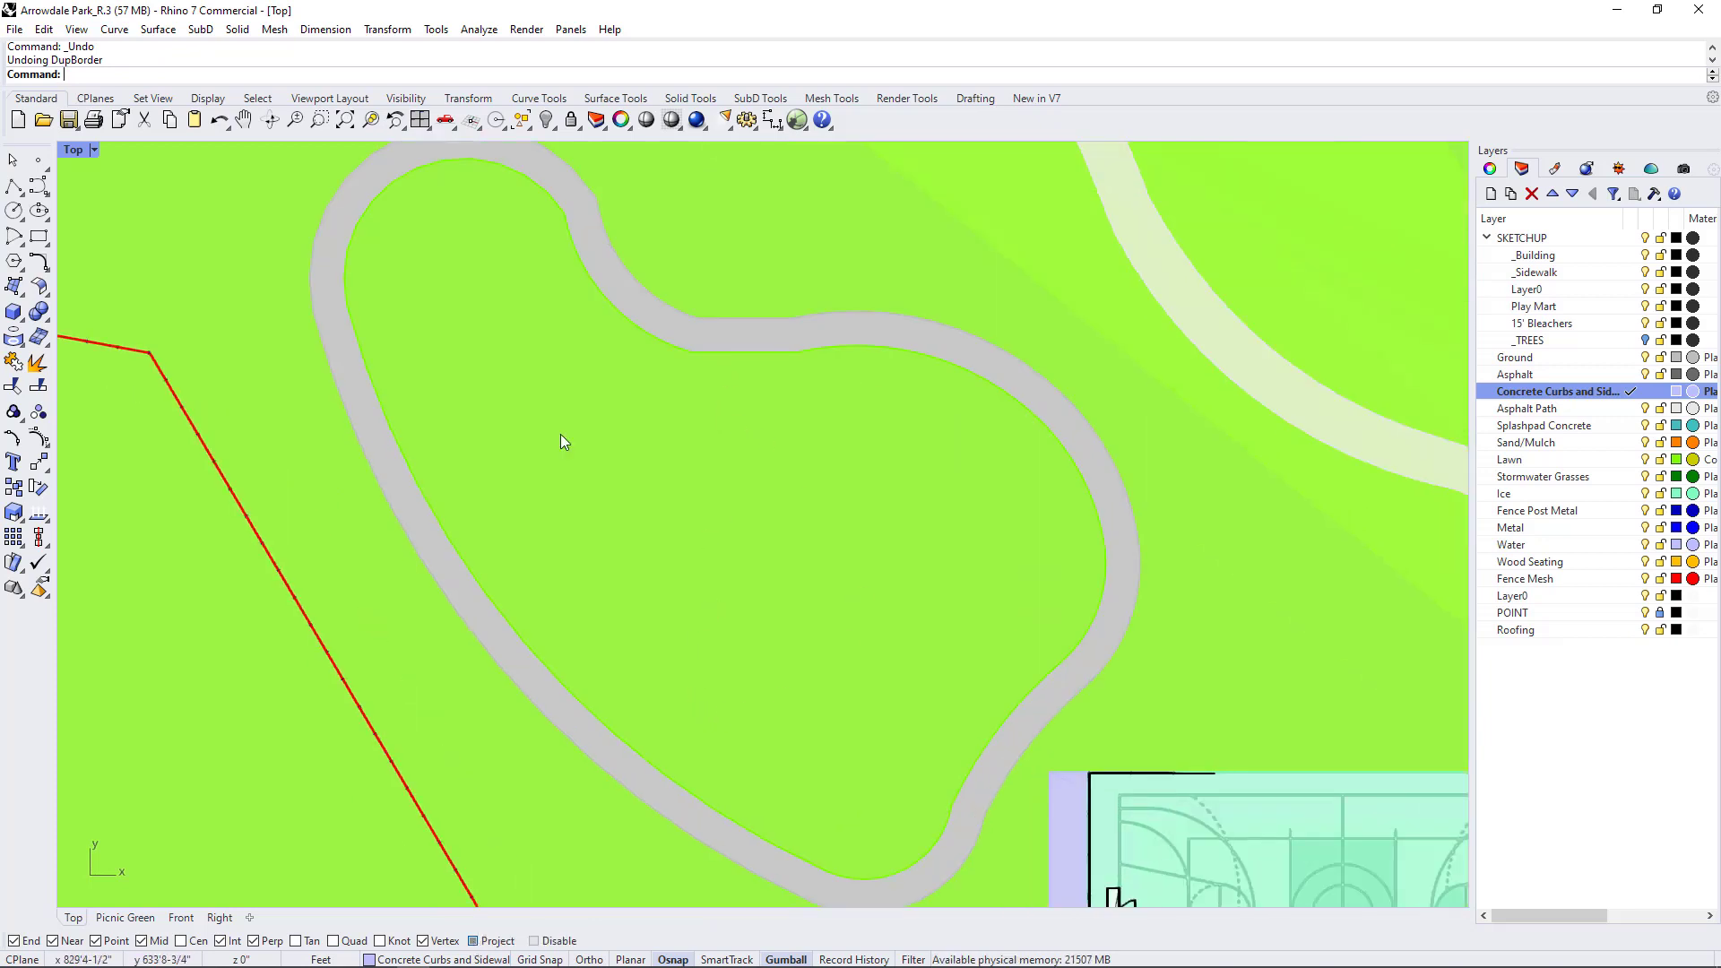
- Draw an S-shaped interpolated curve across the lawn from the path's upper inner edge to its lower-left inner edge
left_click(38, 186)
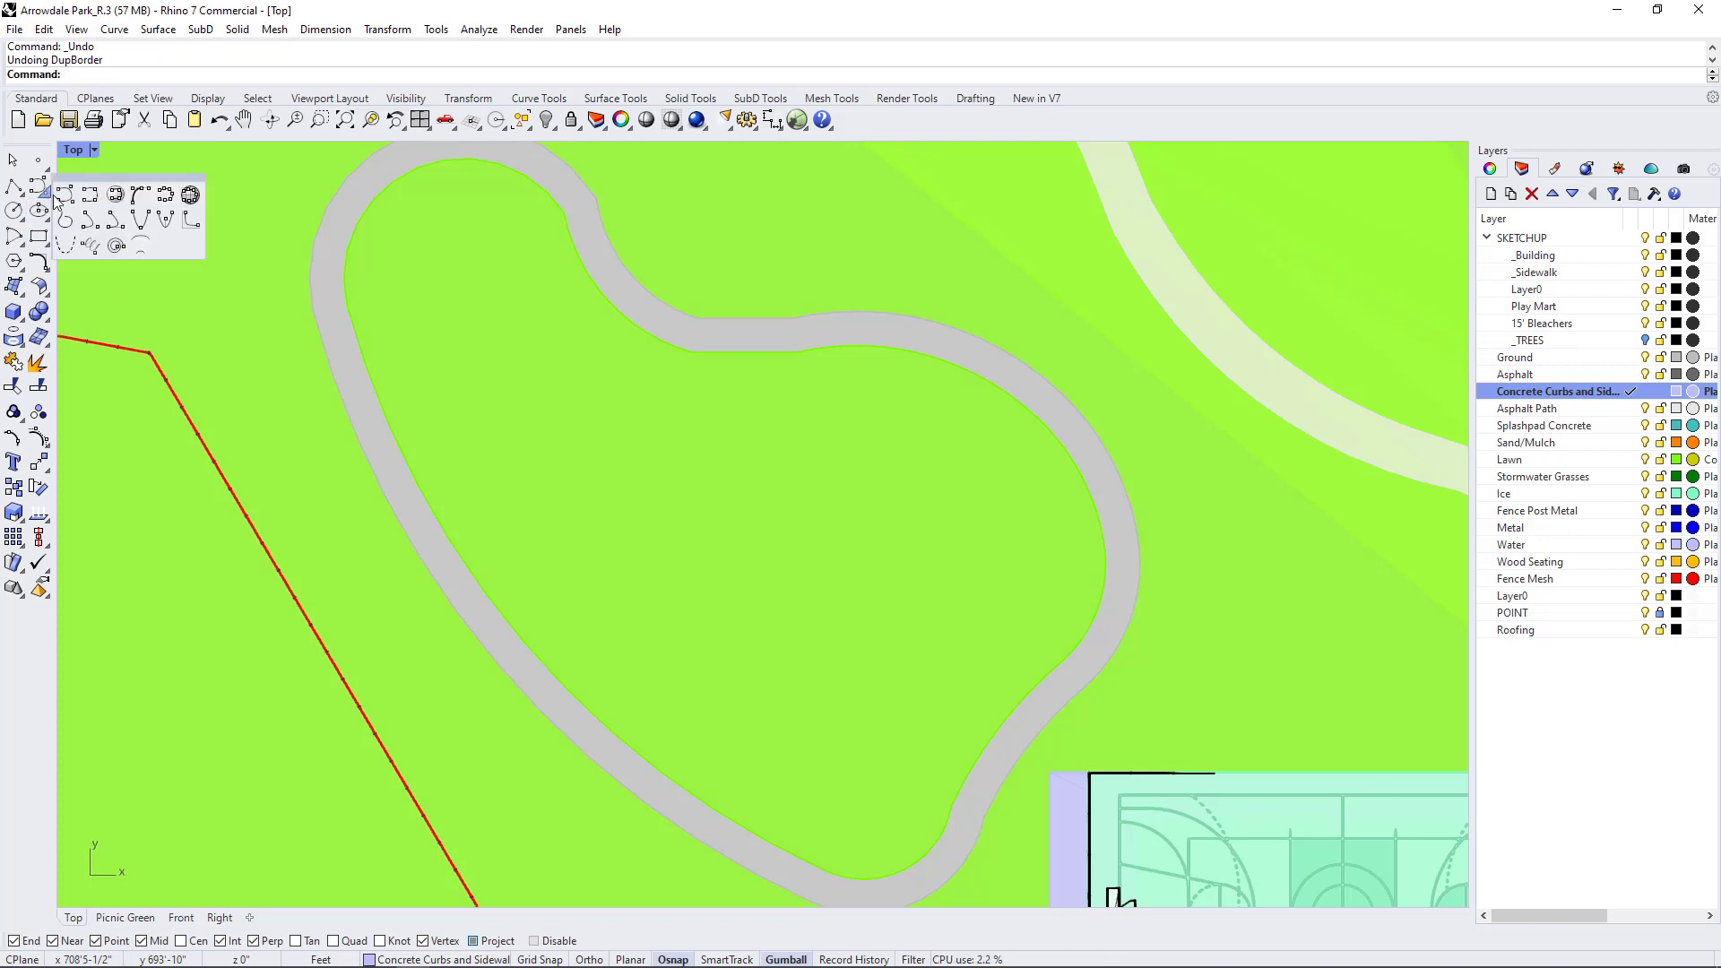
left_click(91, 196)
left_click(838, 346)
left_click(841, 421)
left_click(796, 462)
left_click(684, 519)
left_click(652, 583)
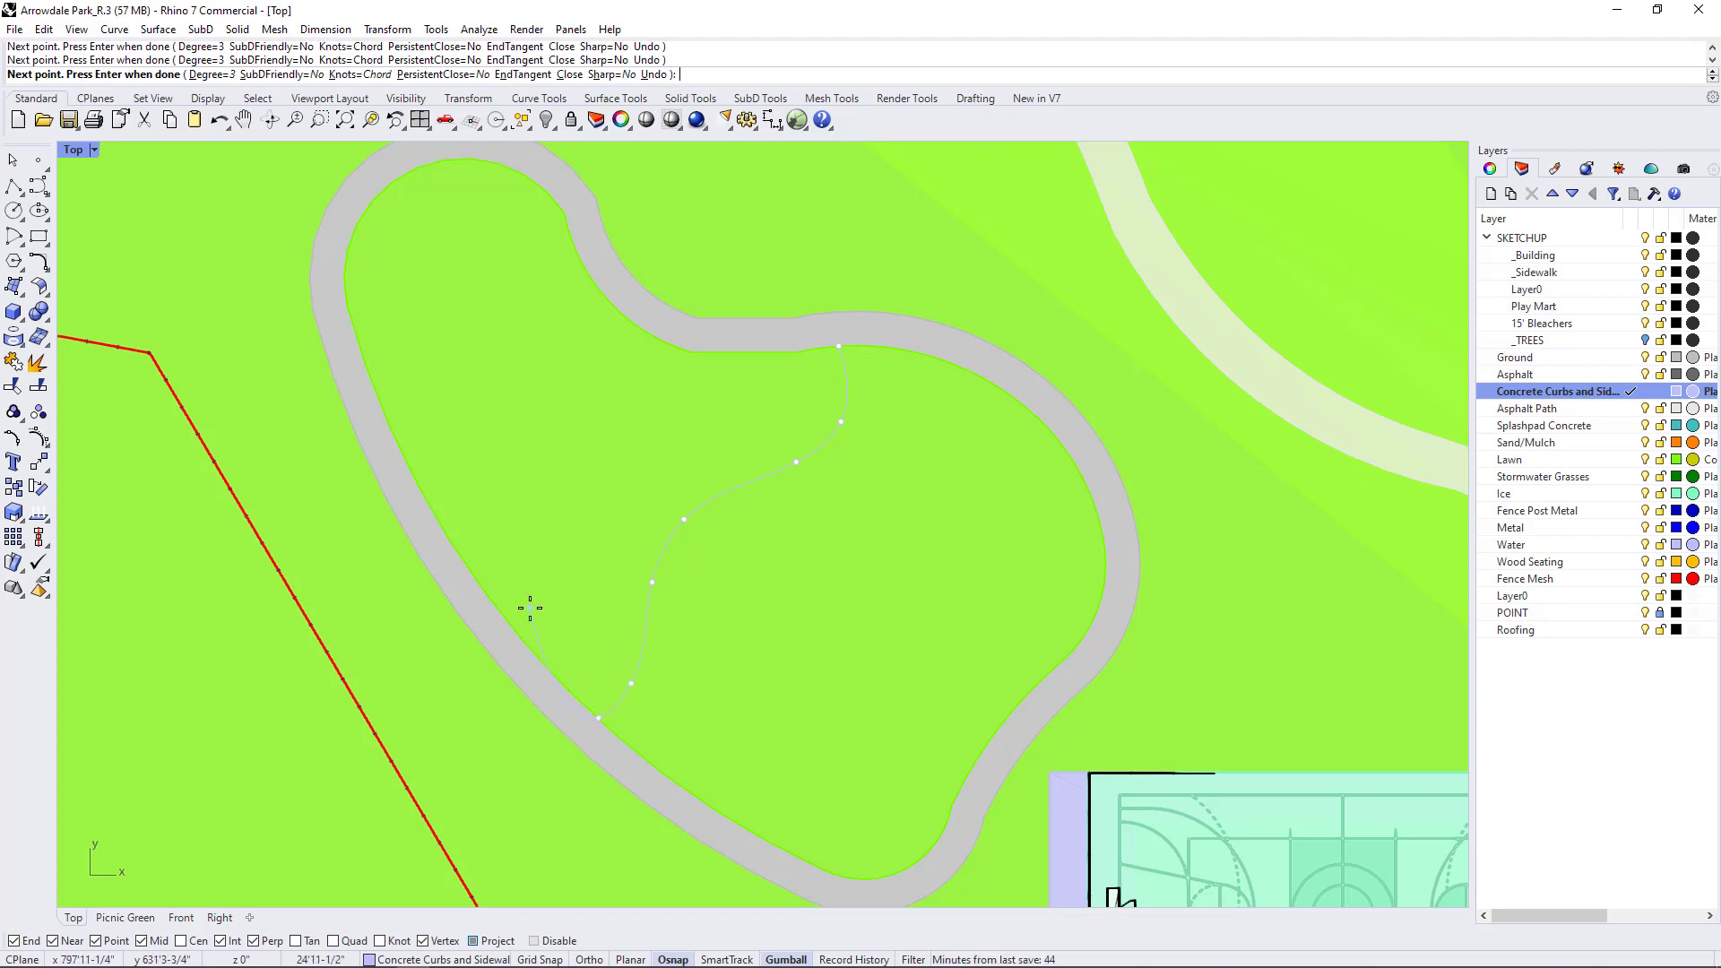
key("Escape")
- Hide the lawn surface inside the looping path
left_click(937, 496)
middle_click(934, 499)
left_click(884, 491)
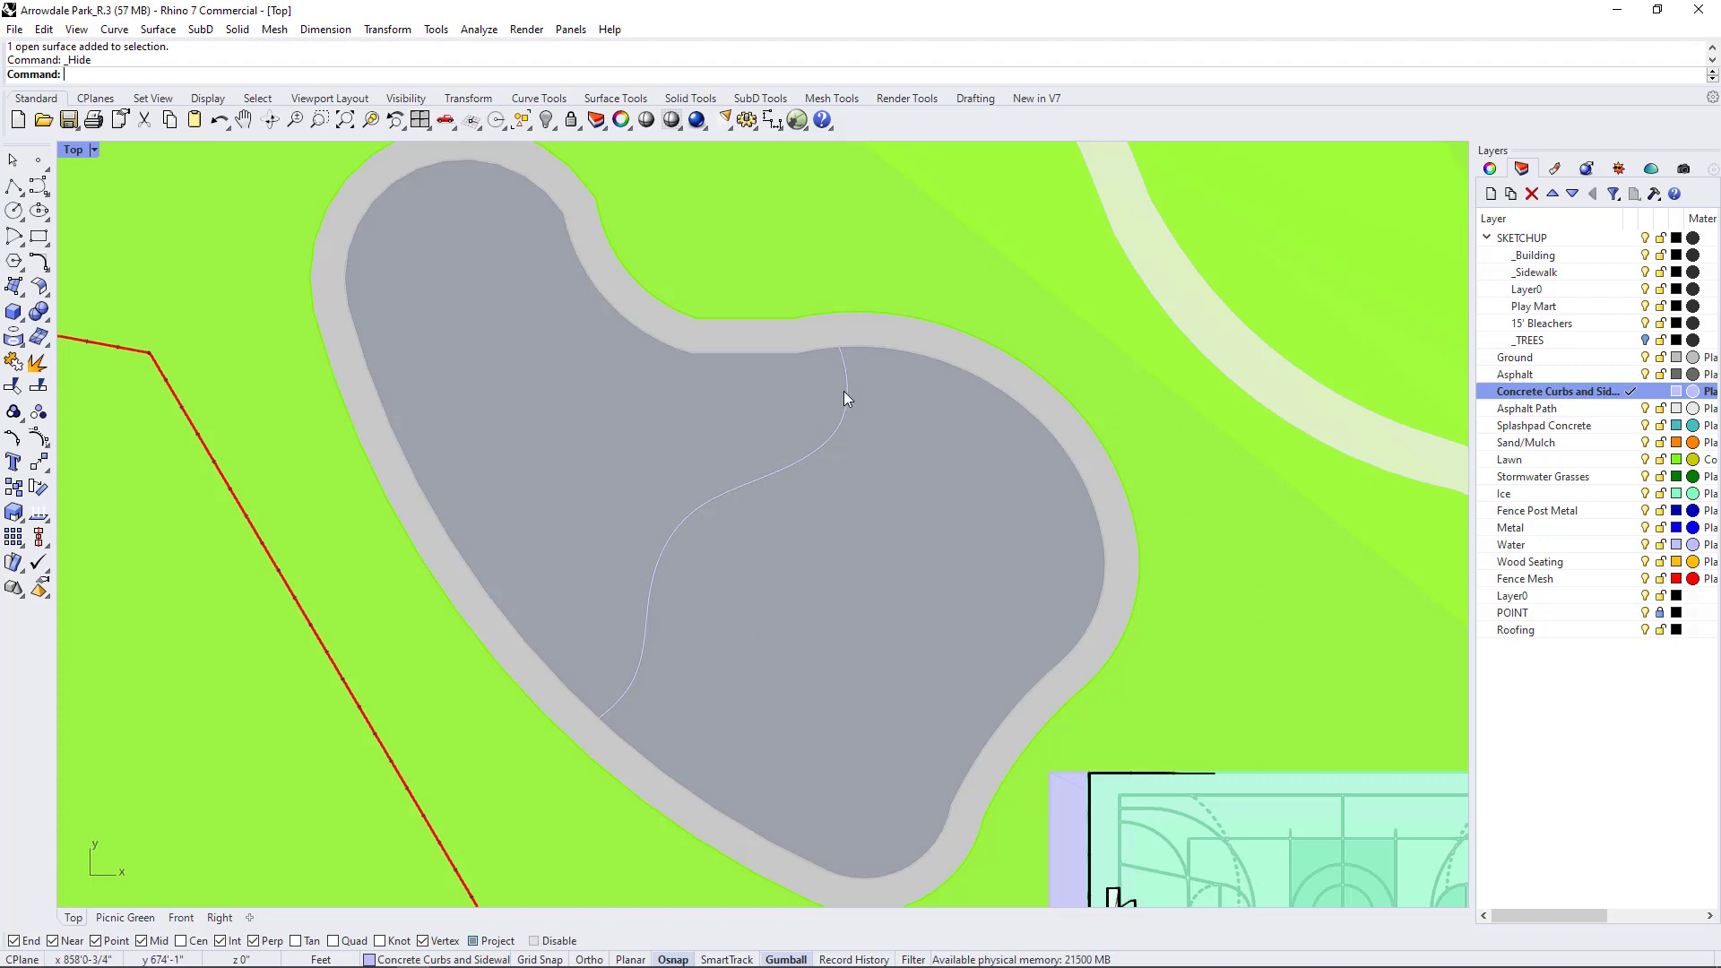
- Offset the S-shaped curve 3 feet toward its upper-left side and clear the selection
left_click(833, 439)
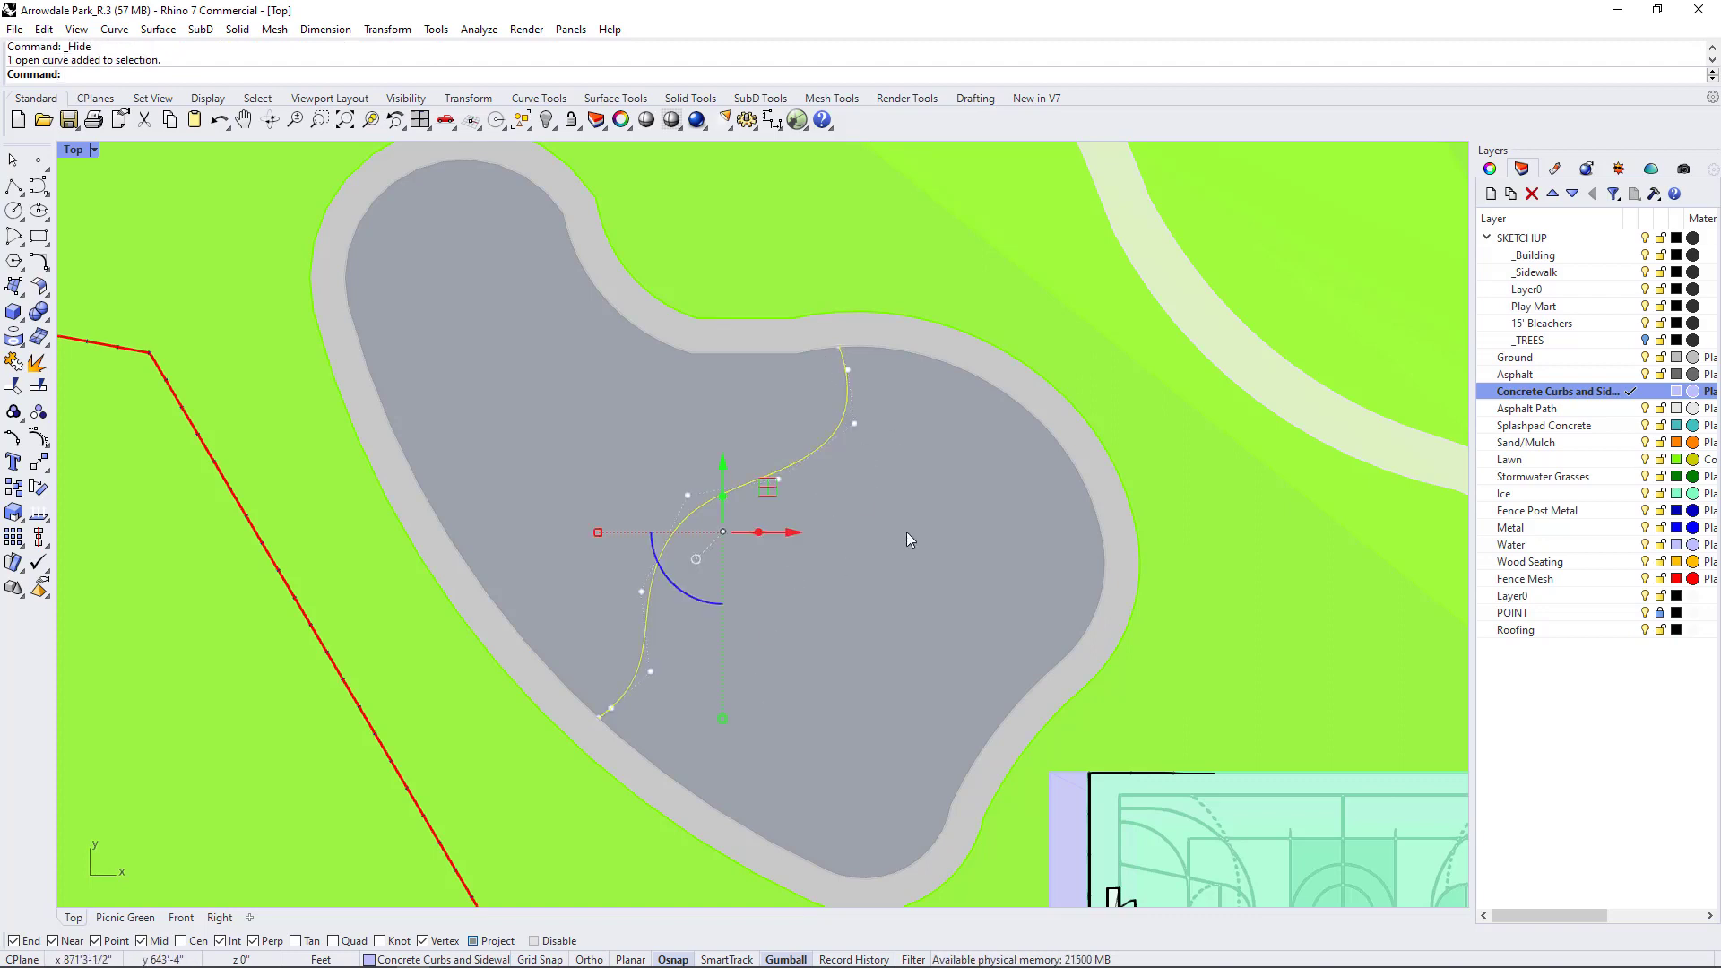
type("O")
key("Return")
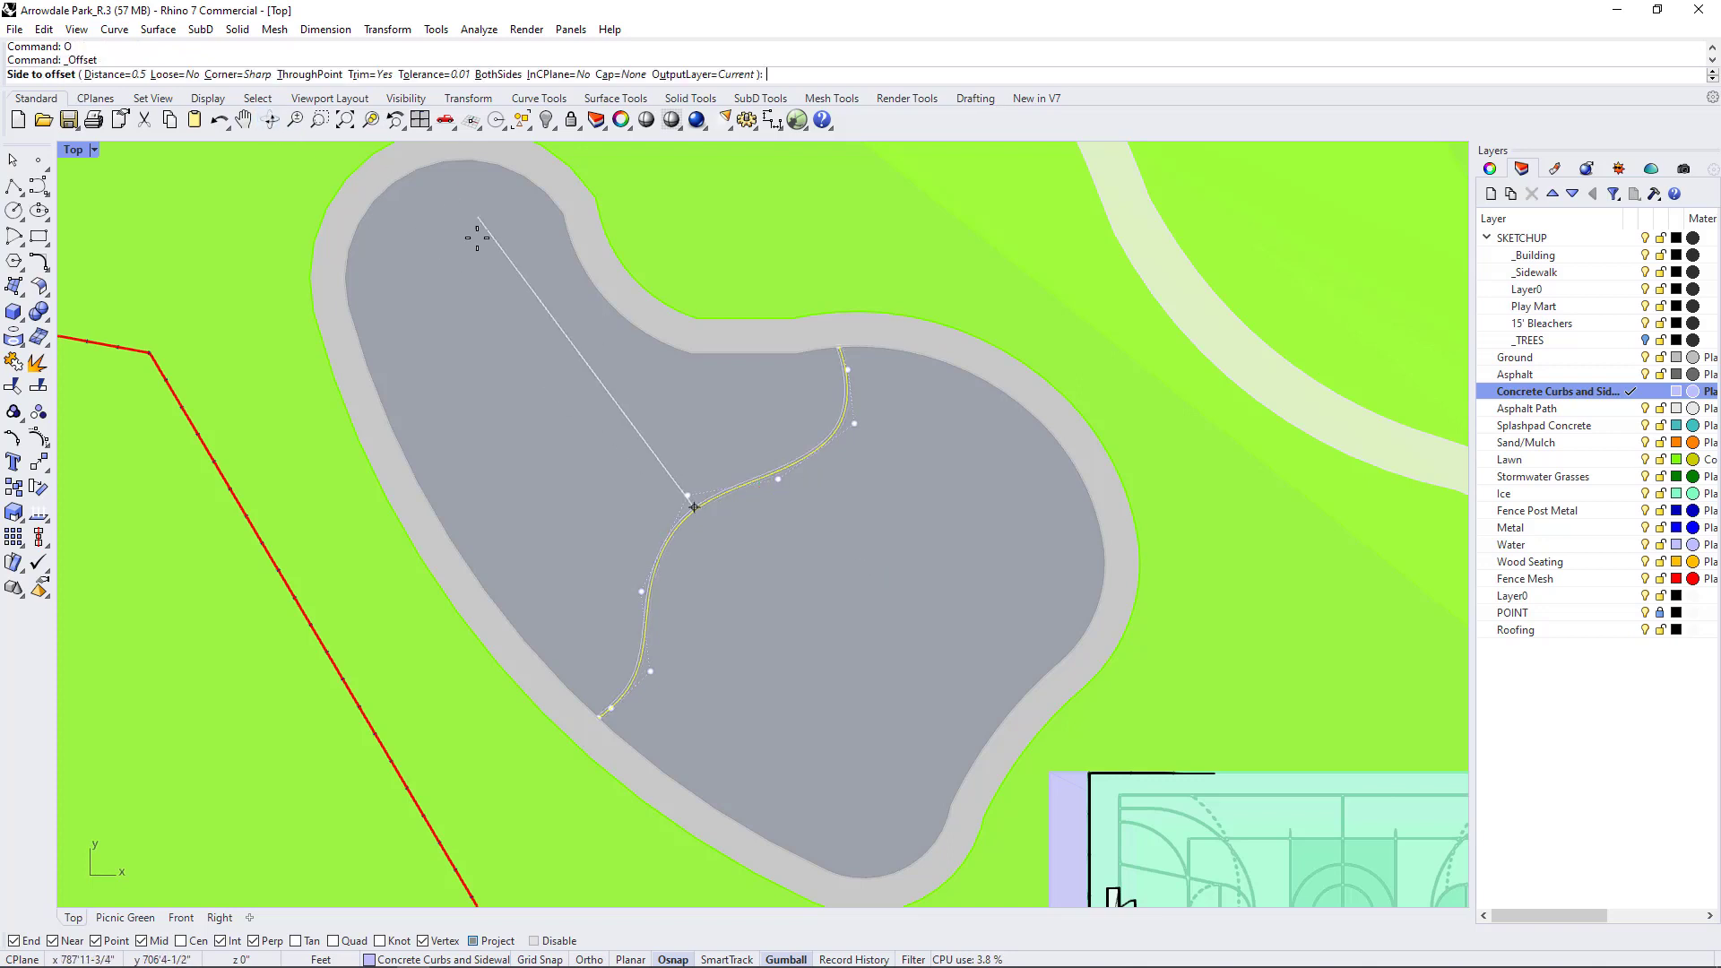
type("3")
key("Return")
left_click(677, 506)
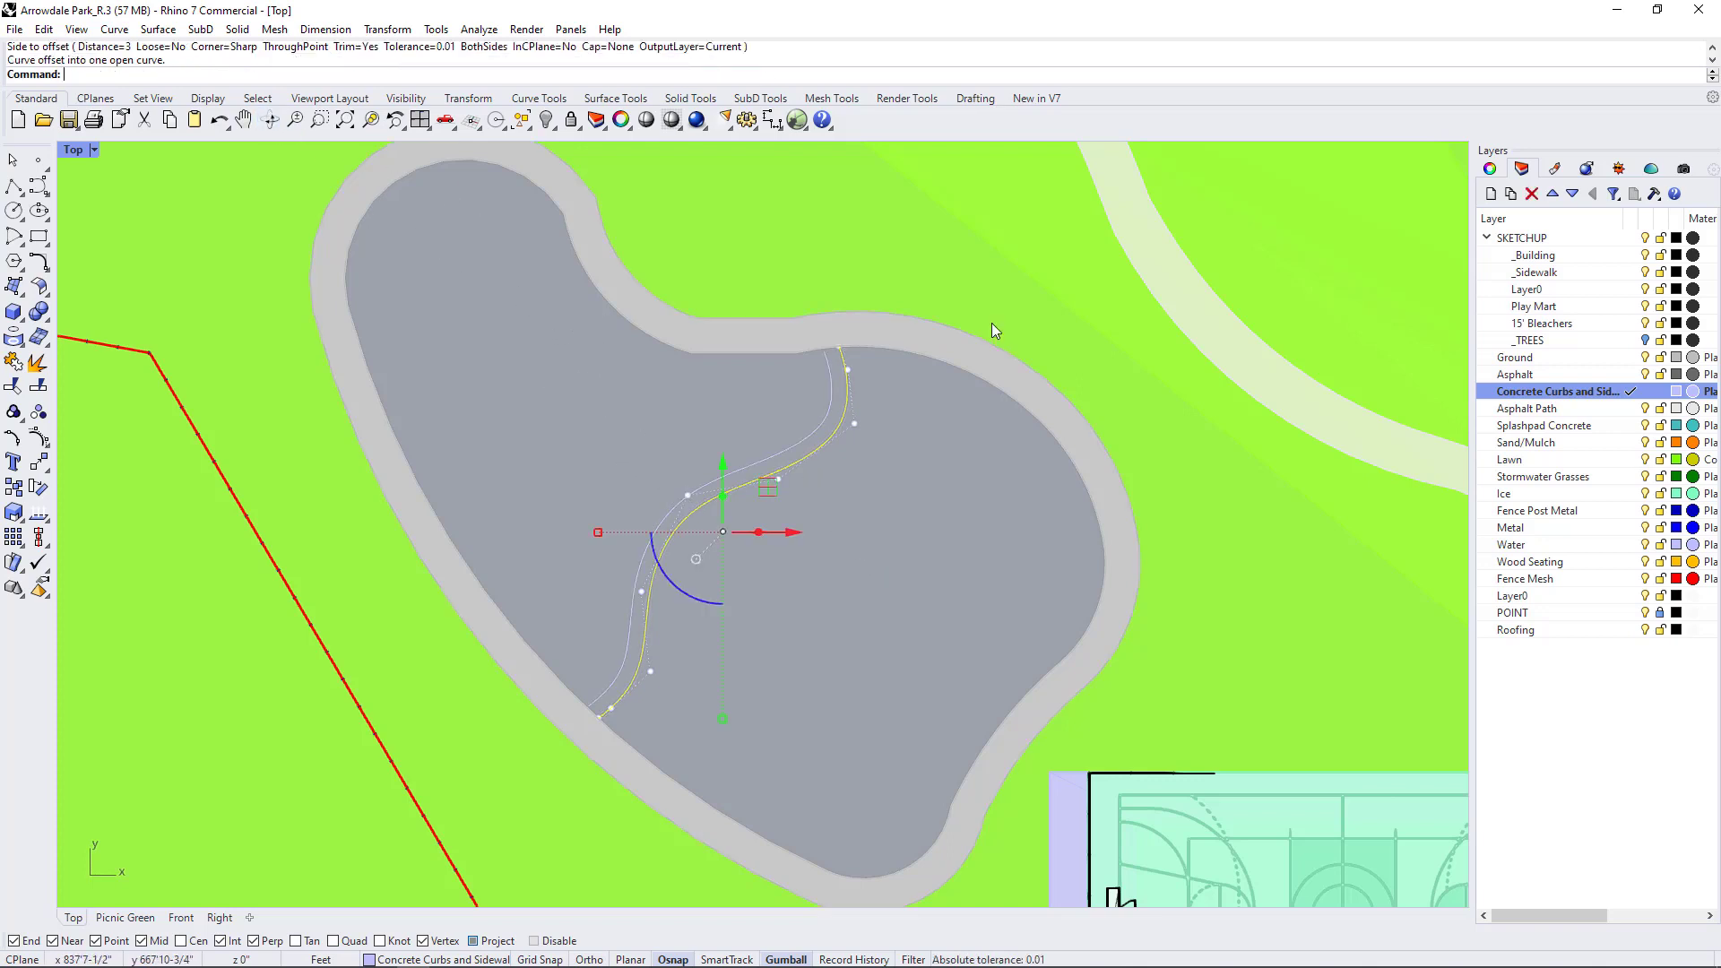
scroll(576, 363, "down", 2)
scroll(663, 522, "up", 2)
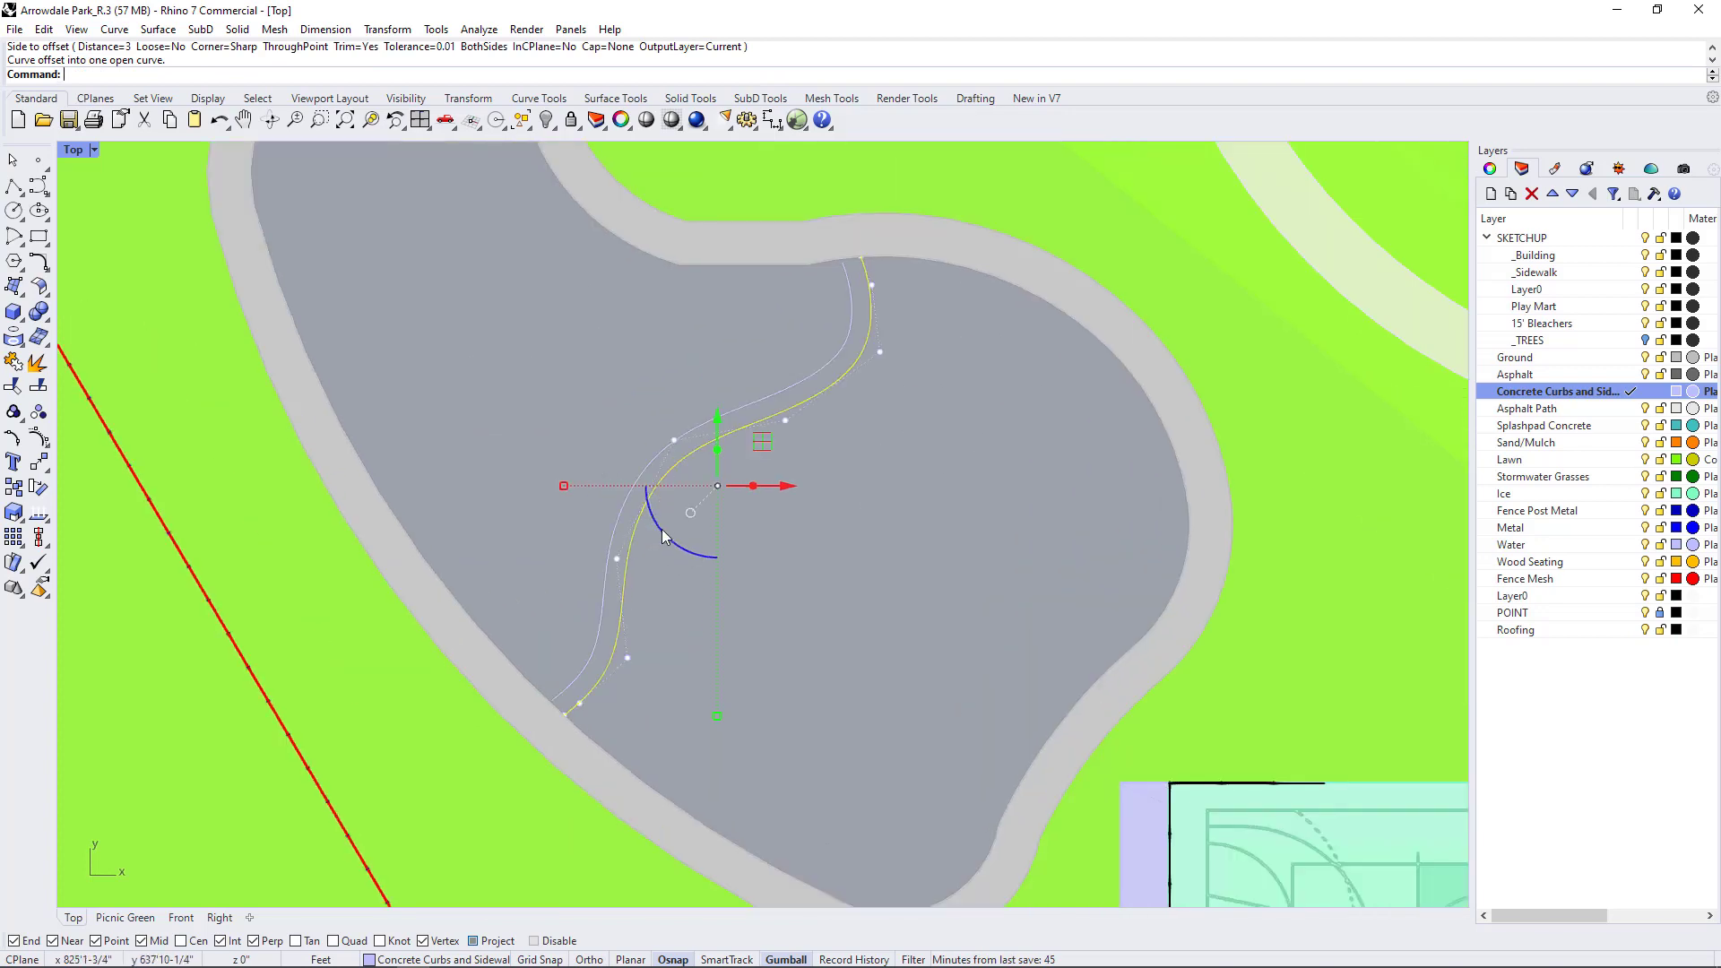
key("Escape")
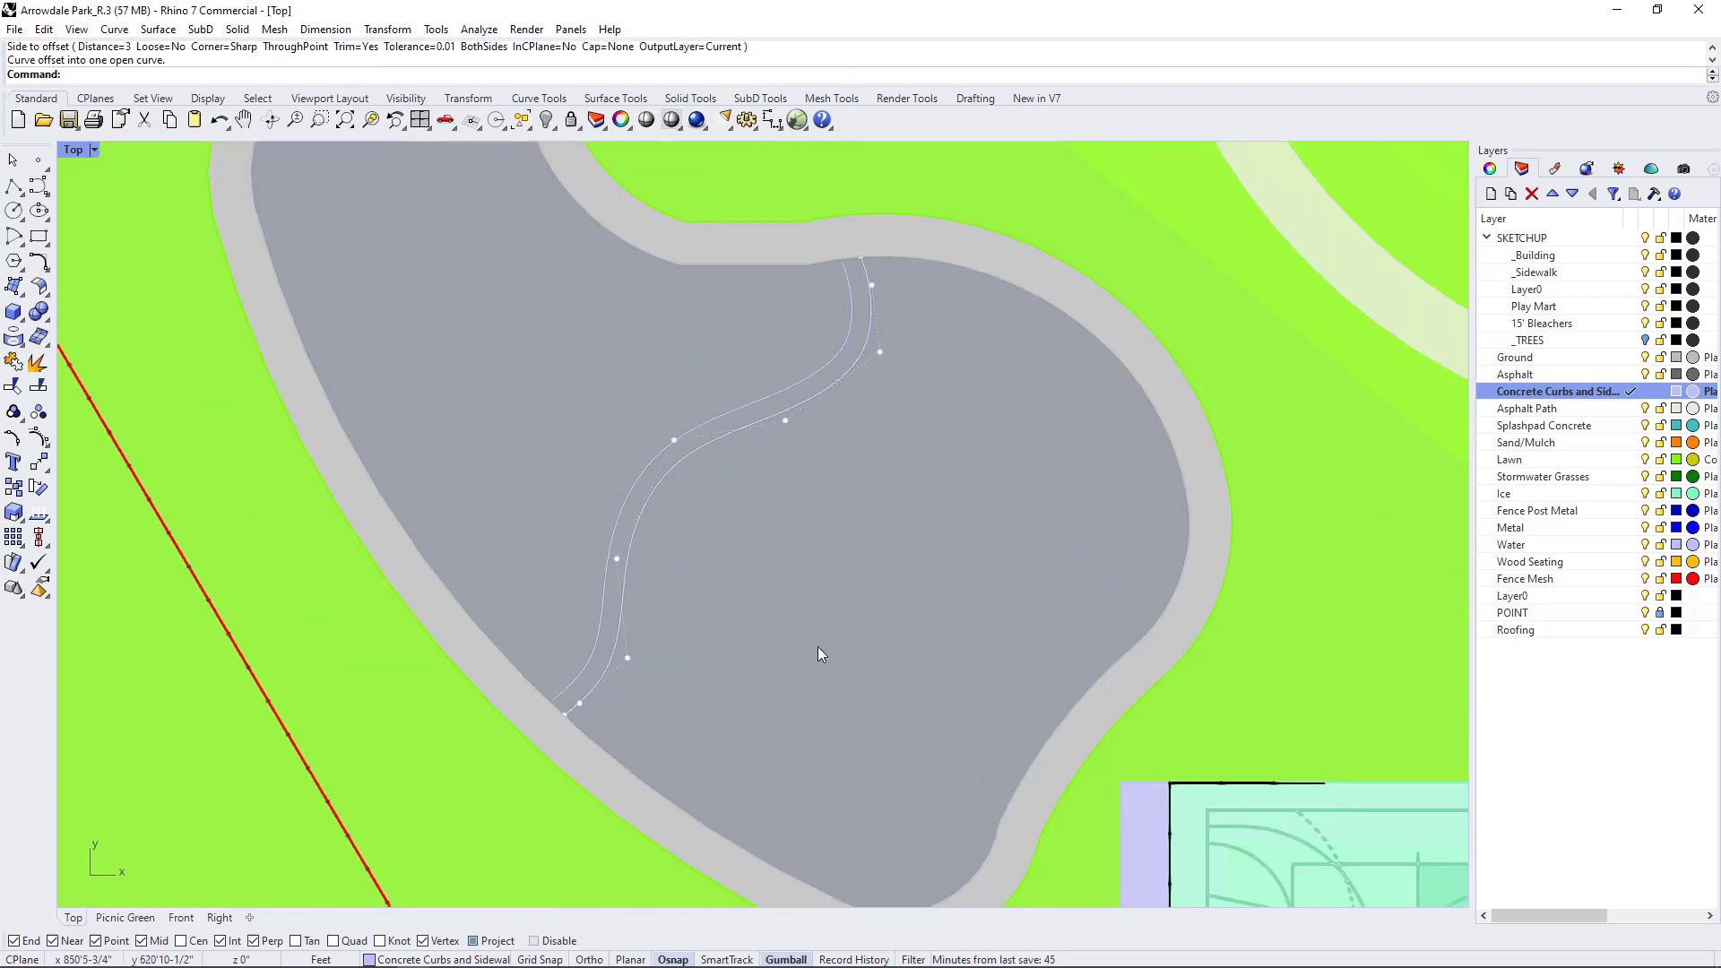
- Draw a second interpolated curve from the path's upper-left notch, crossing the first pair, down to the lower inner edge
left_click(42, 208)
left_click(44, 194)
left_click(90, 199)
scroll(675, 434, "down", 4)
scroll(699, 418, "up", 6)
scroll(741, 570, "down", 3)
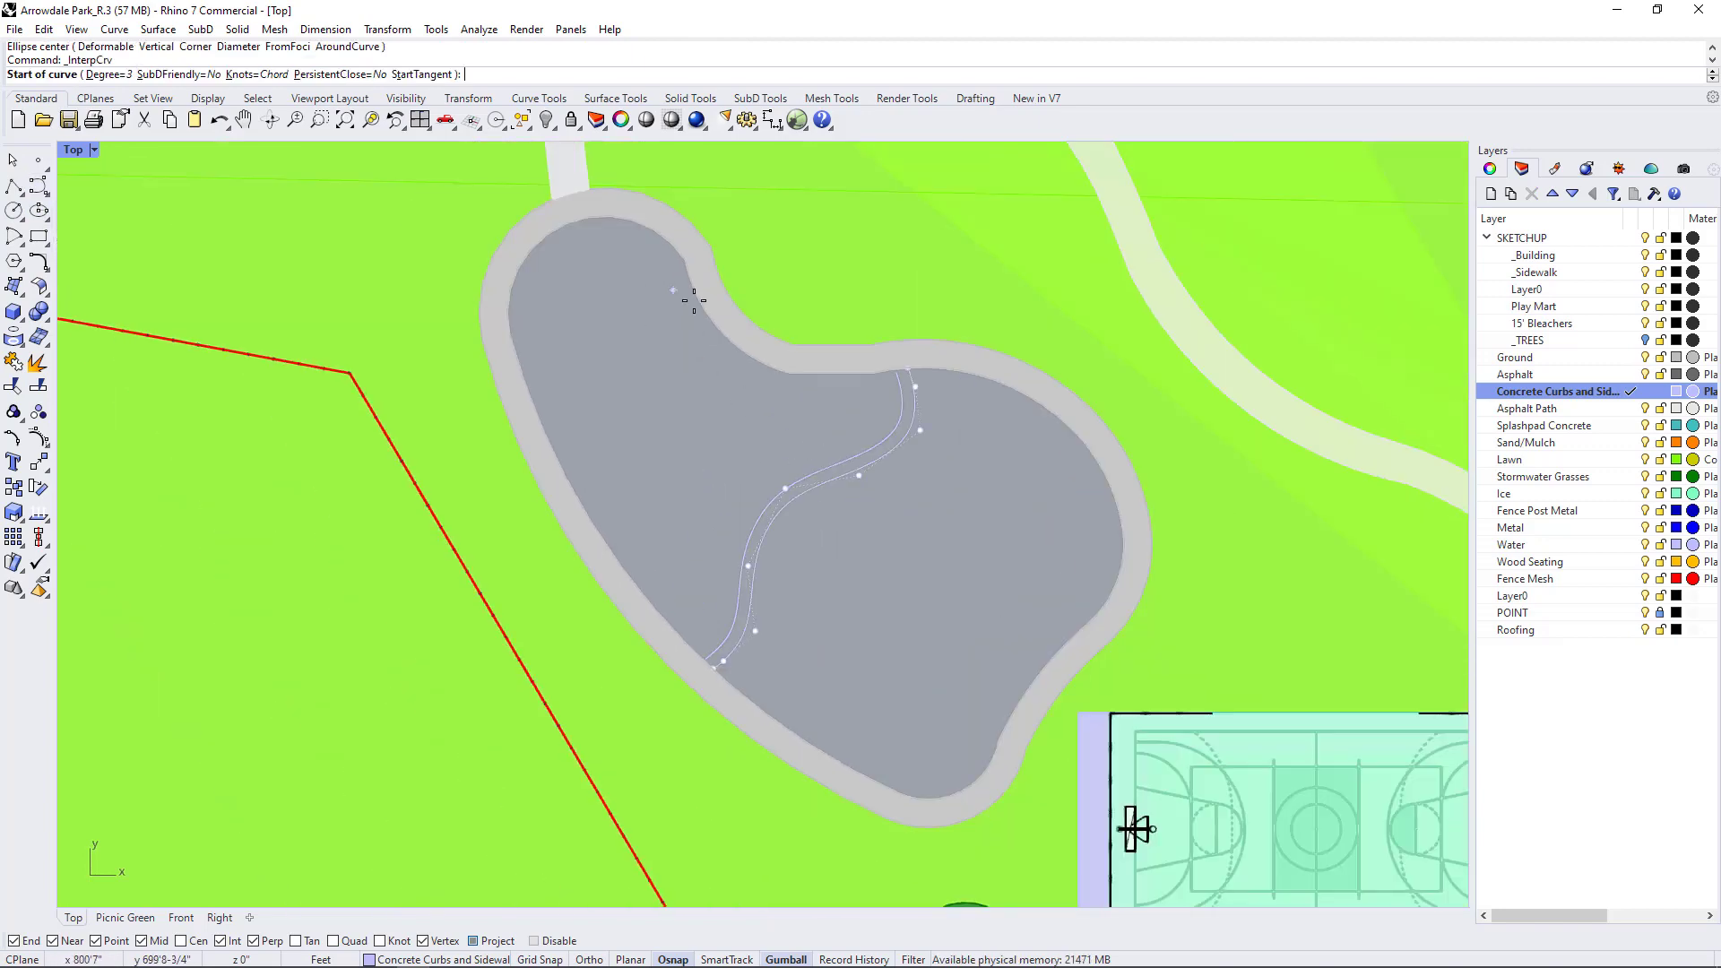
left_click(687, 266)
left_click(634, 362)
left_click(672, 442)
left_click(722, 492)
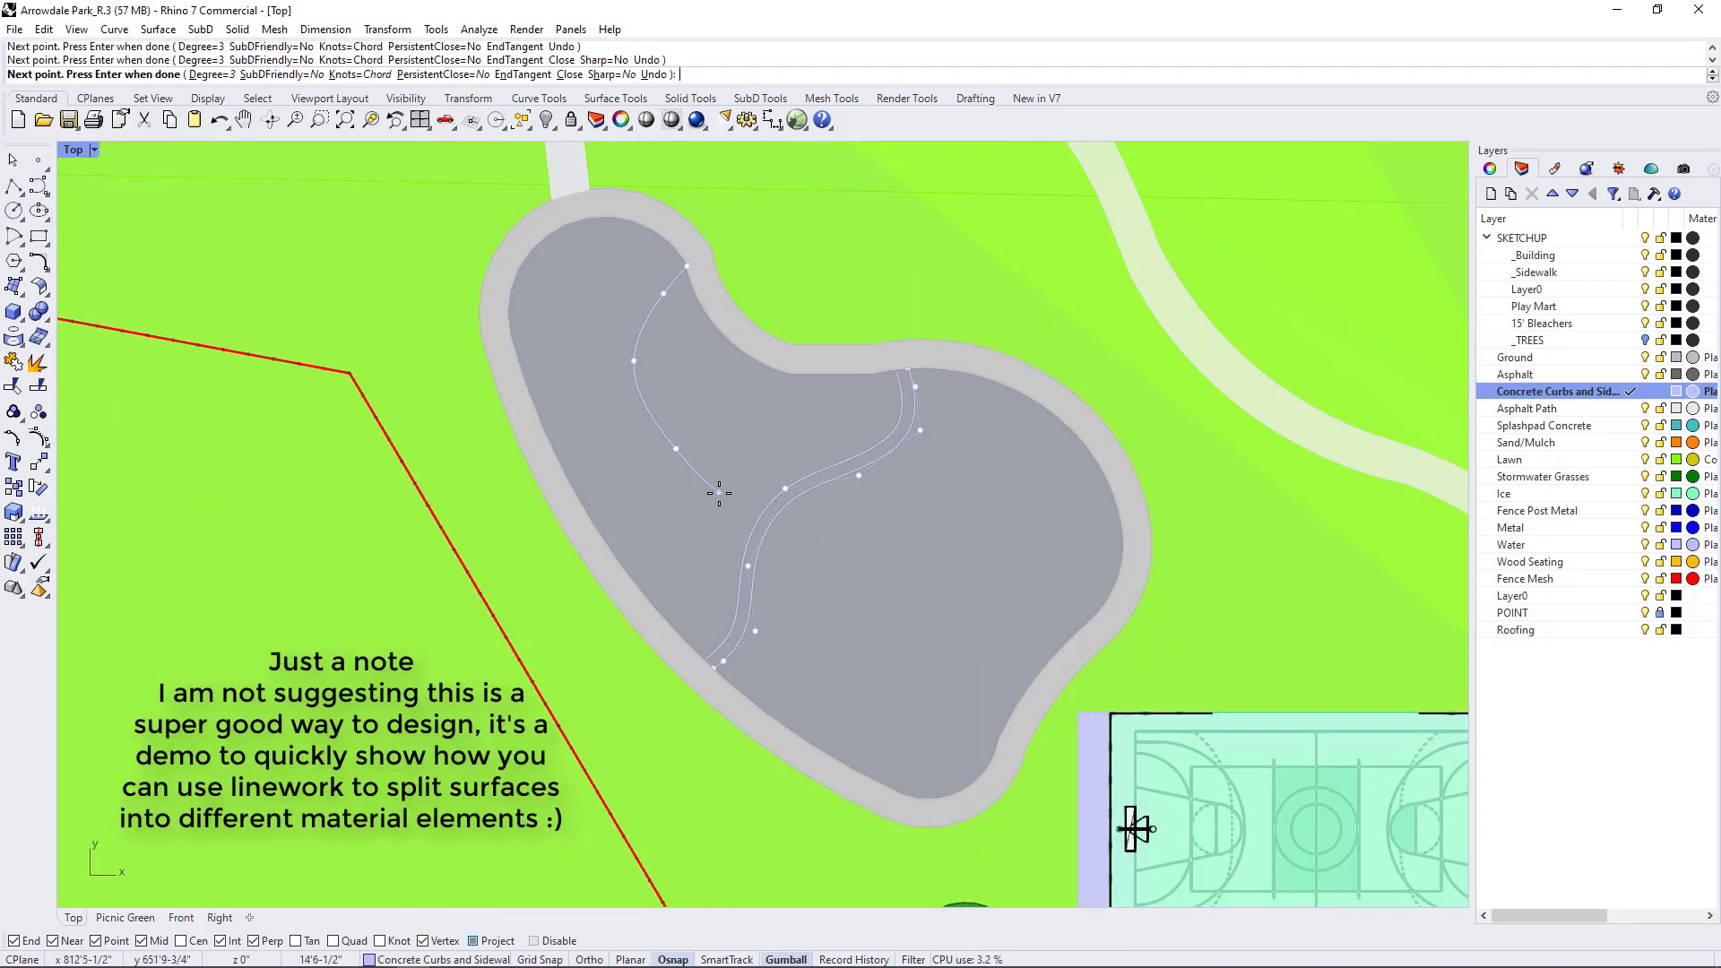
left_click(832, 555)
left_click(894, 673)
left_click(877, 780)
key("Return")
- Draw a third interpolated curve from the path's right inner edge across the other curves to the left inner edge
key("Return")
left_click(1112, 491)
left_click(1020, 553)
left_click(769, 439)
left_click(568, 477)
- Offset the second and third curves by 3 feet to form path bands
key("Return")
type("o")
key("Return")
left_click(644, 405)
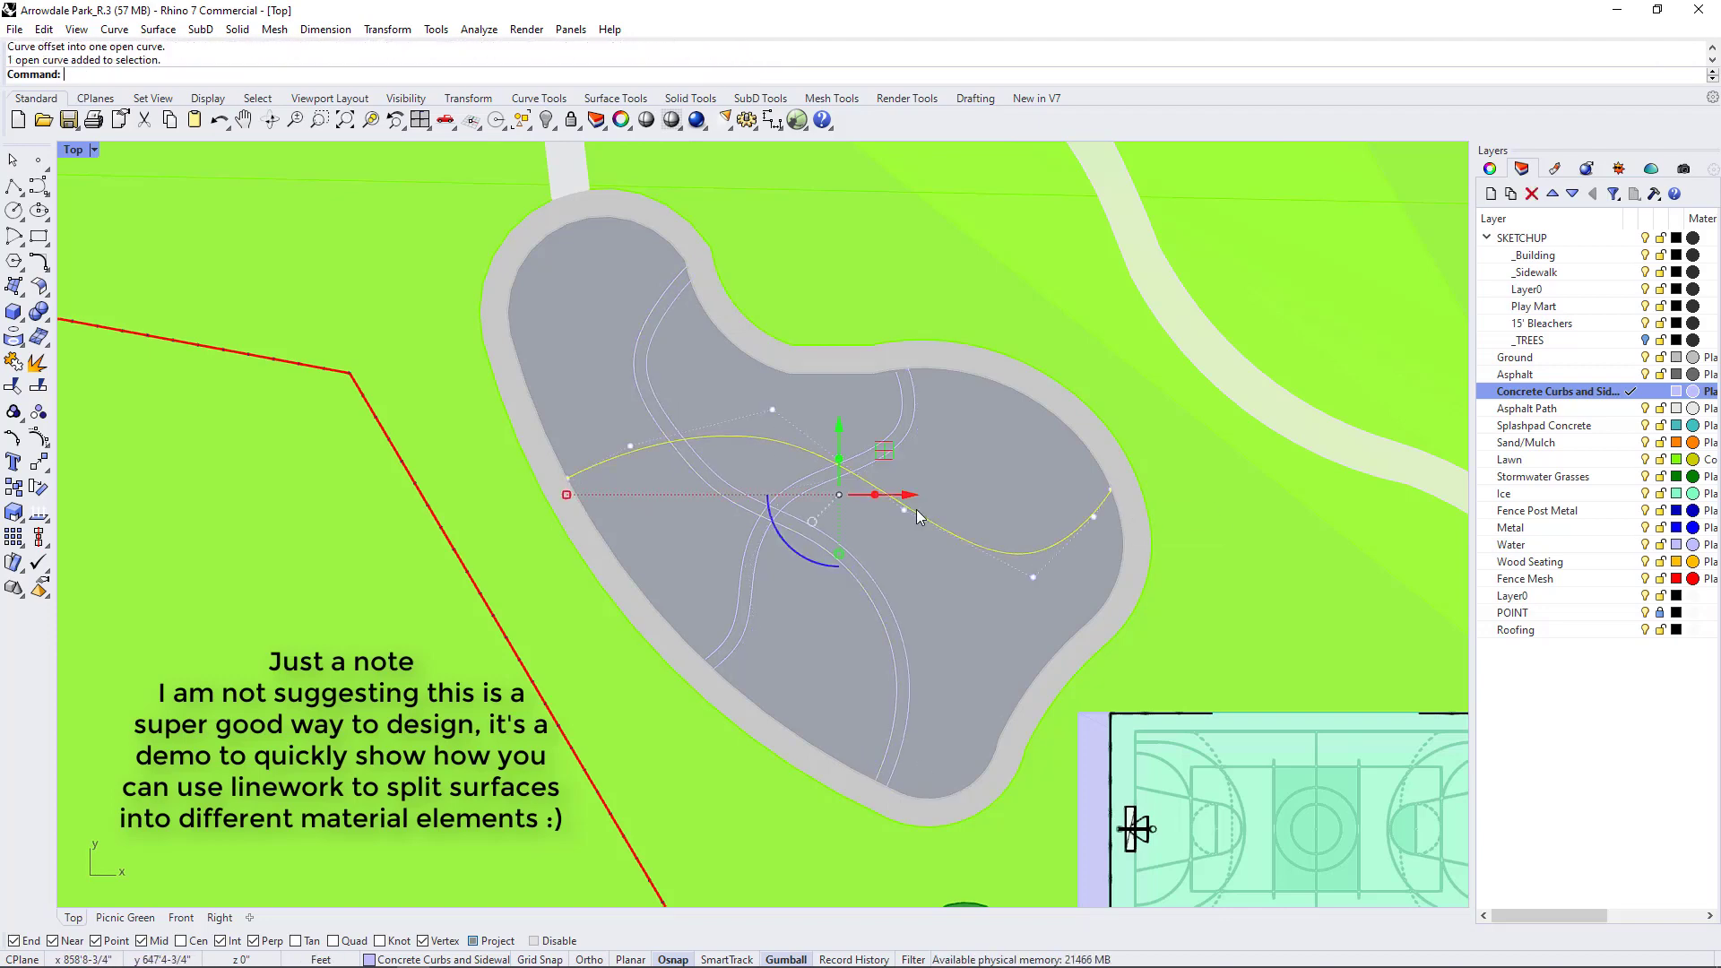
left_click(1074, 552)
- Inspect where the ends of the curve pairs meet the looping path's inner edge
scroll(1031, 359, "down", 2)
scroll(808, 290, "up", 3)
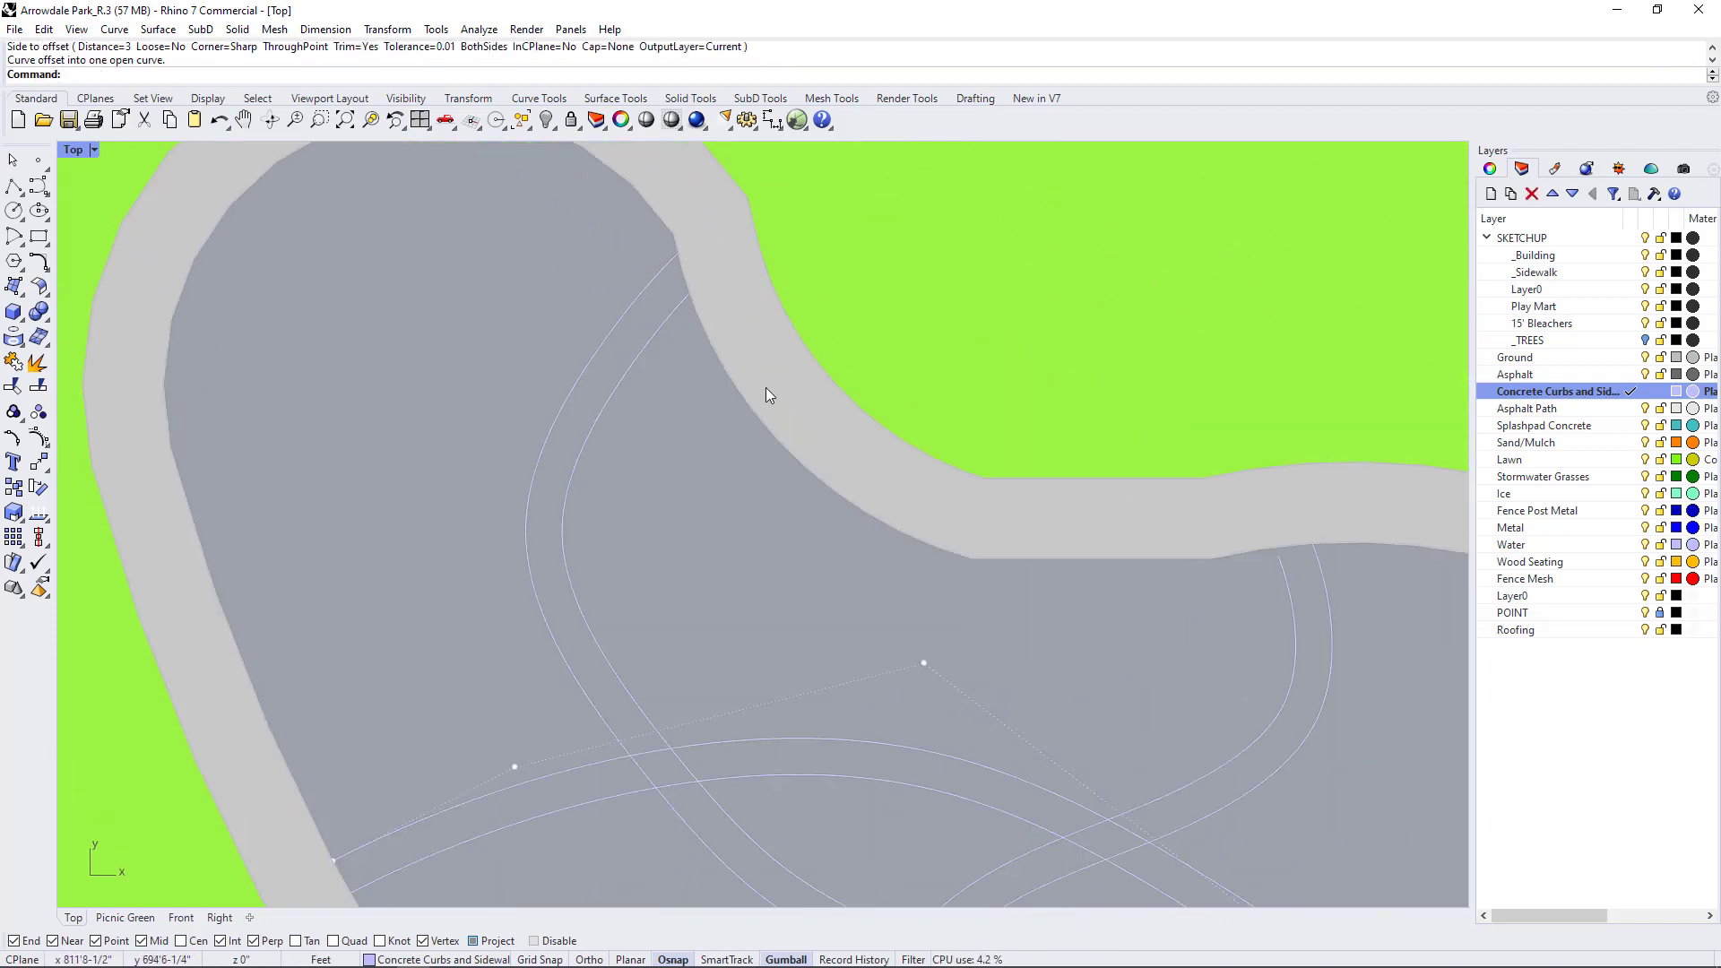
scroll(607, 280, "down", 3)
scroll(895, 542, "up", 2)
scroll(953, 515, "down", 3)
scroll(865, 421, "up", 3)
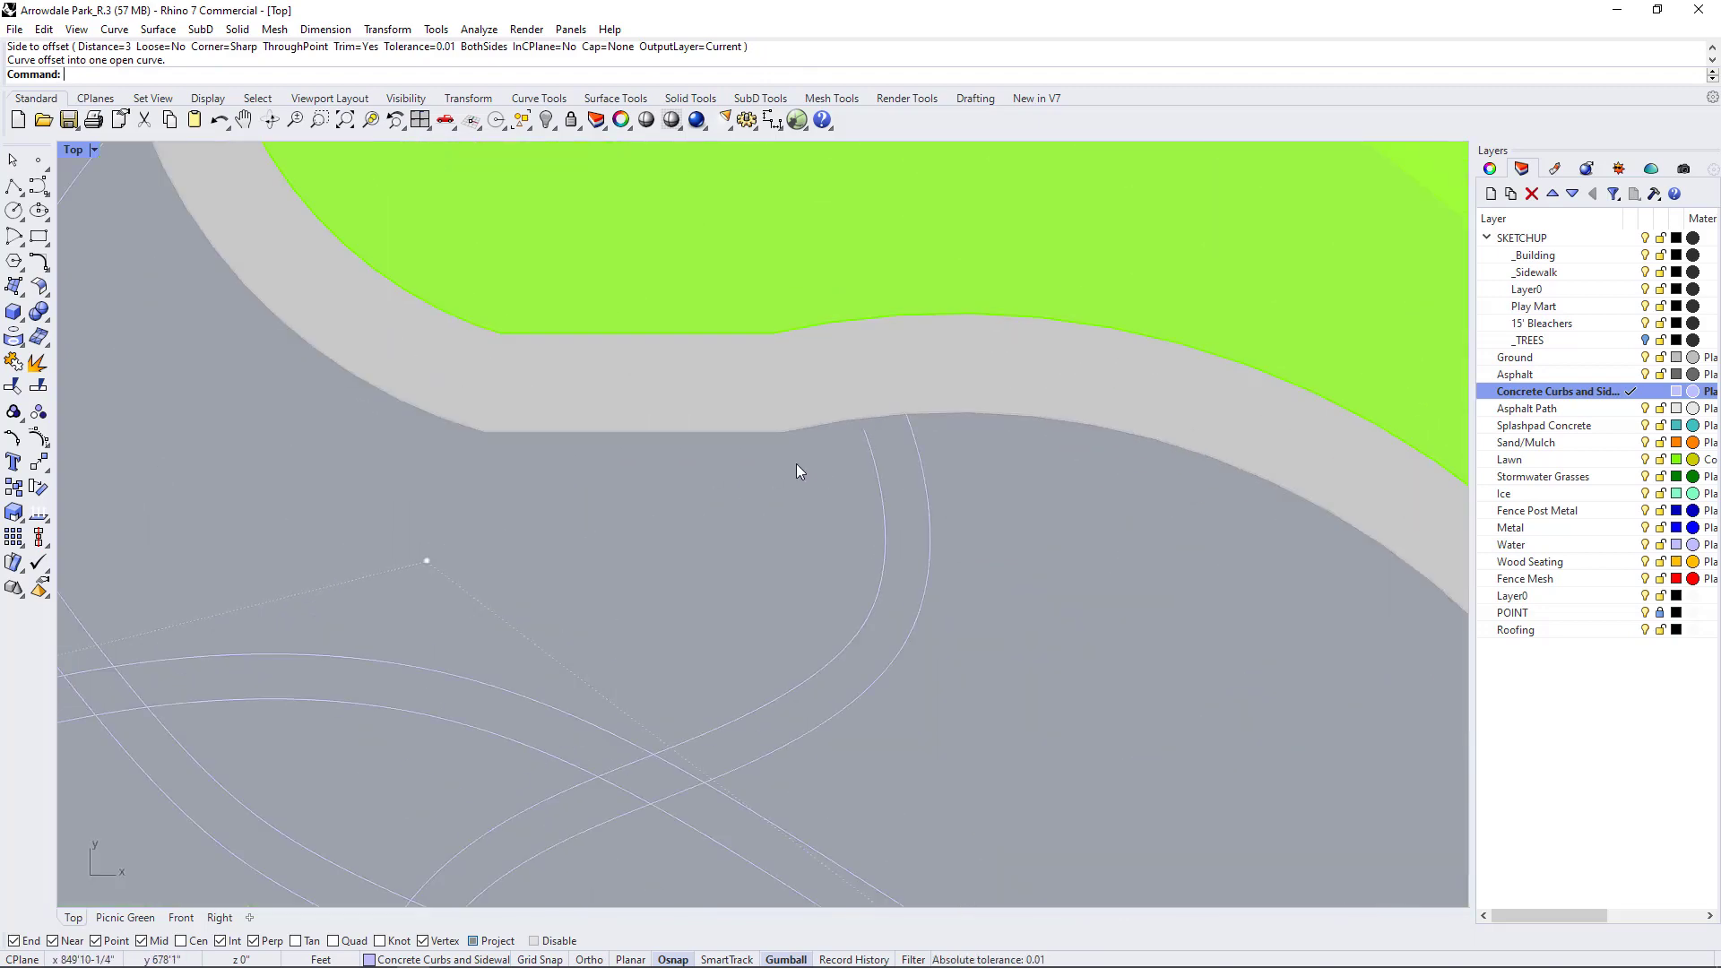
scroll(812, 520, "down", 3)
scroll(819, 450, "up", 3)
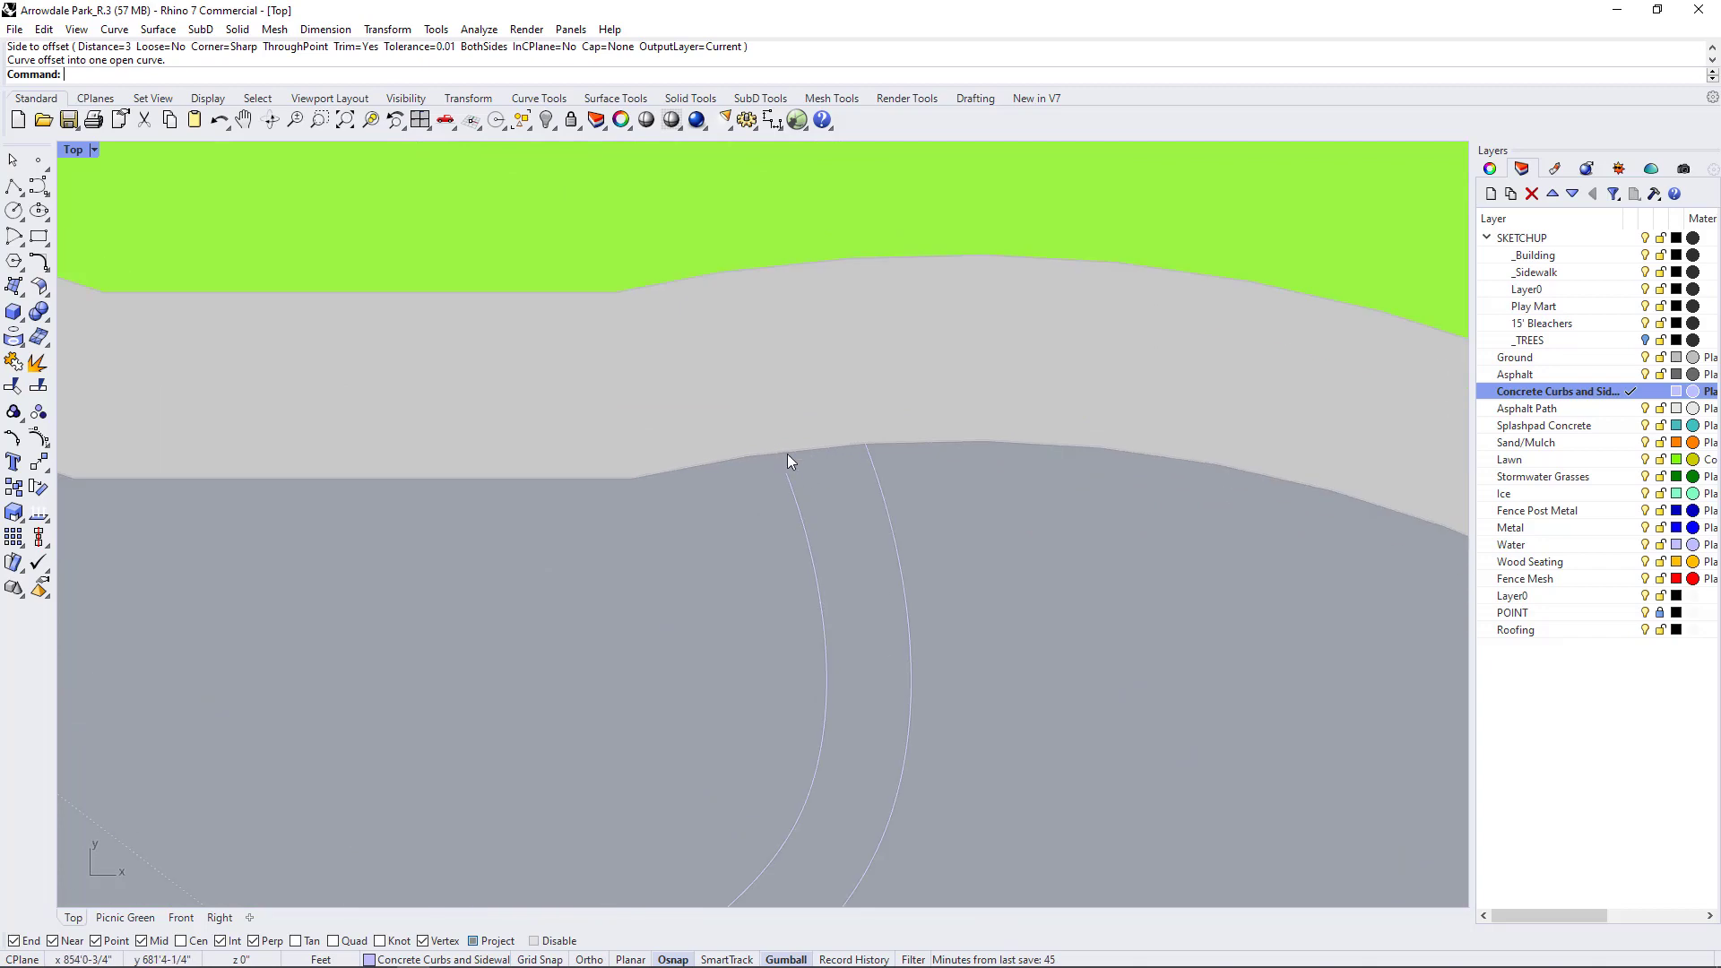
scroll(782, 452, "down", 4)
scroll(623, 770, "up", 5)
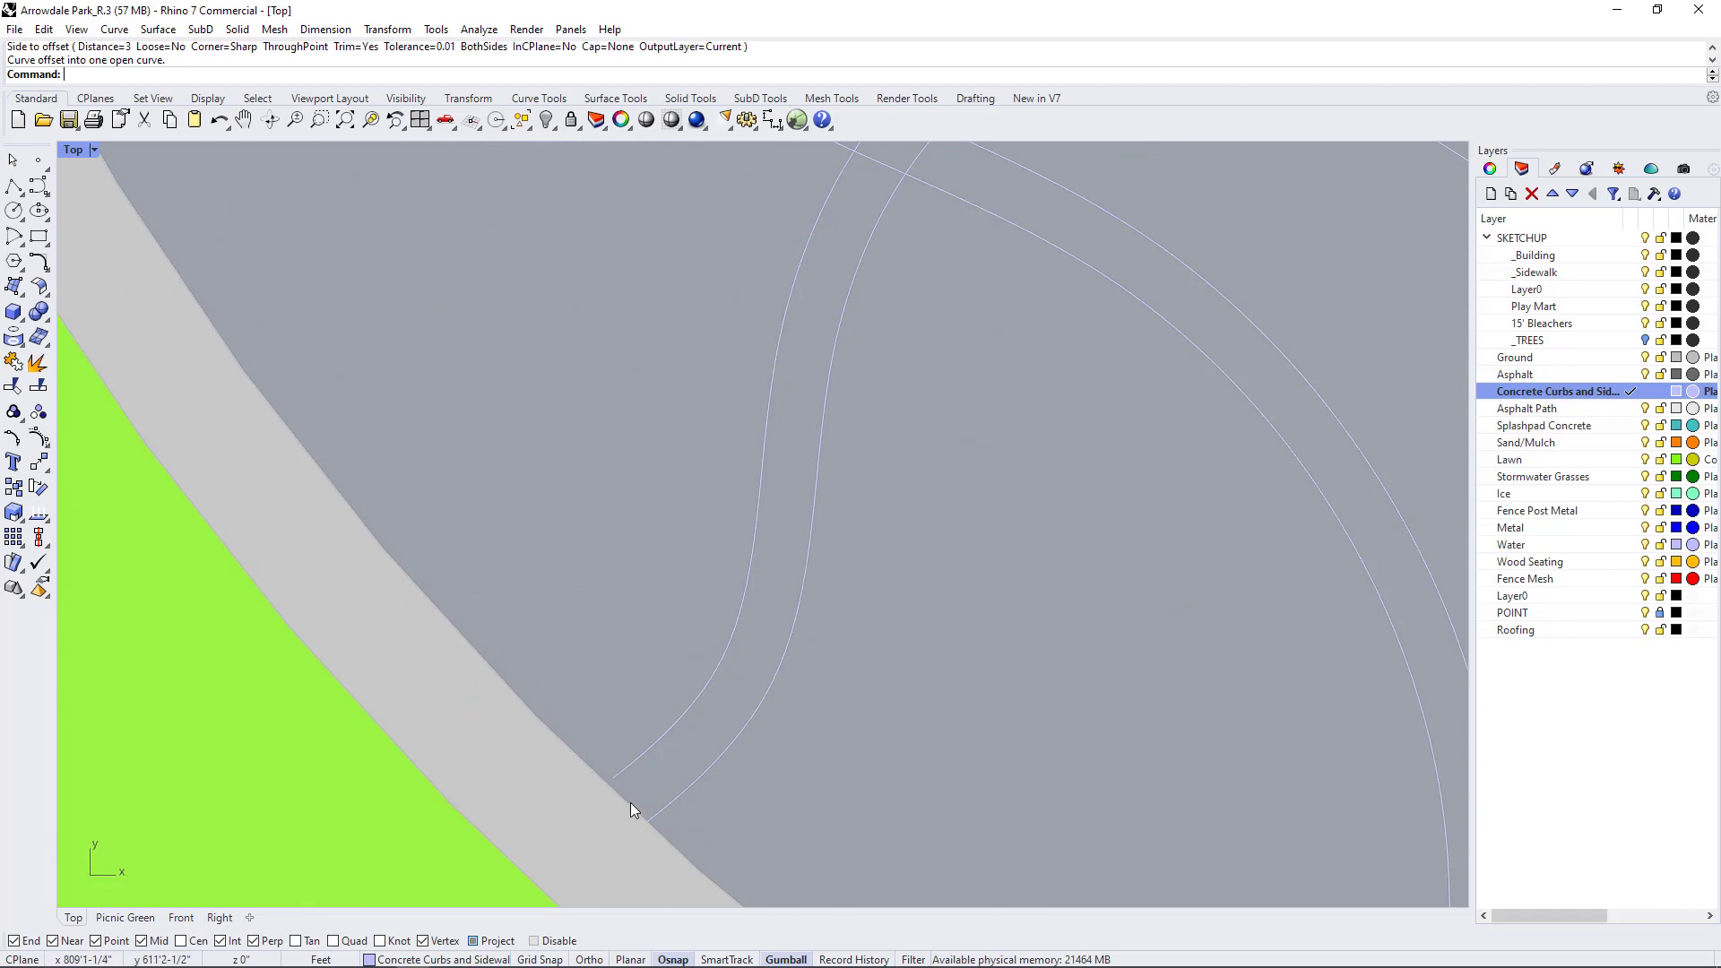
scroll(792, 642, "down", 5)
scroll(699, 646, "up", 5)
scroll(751, 688, "up", 2)
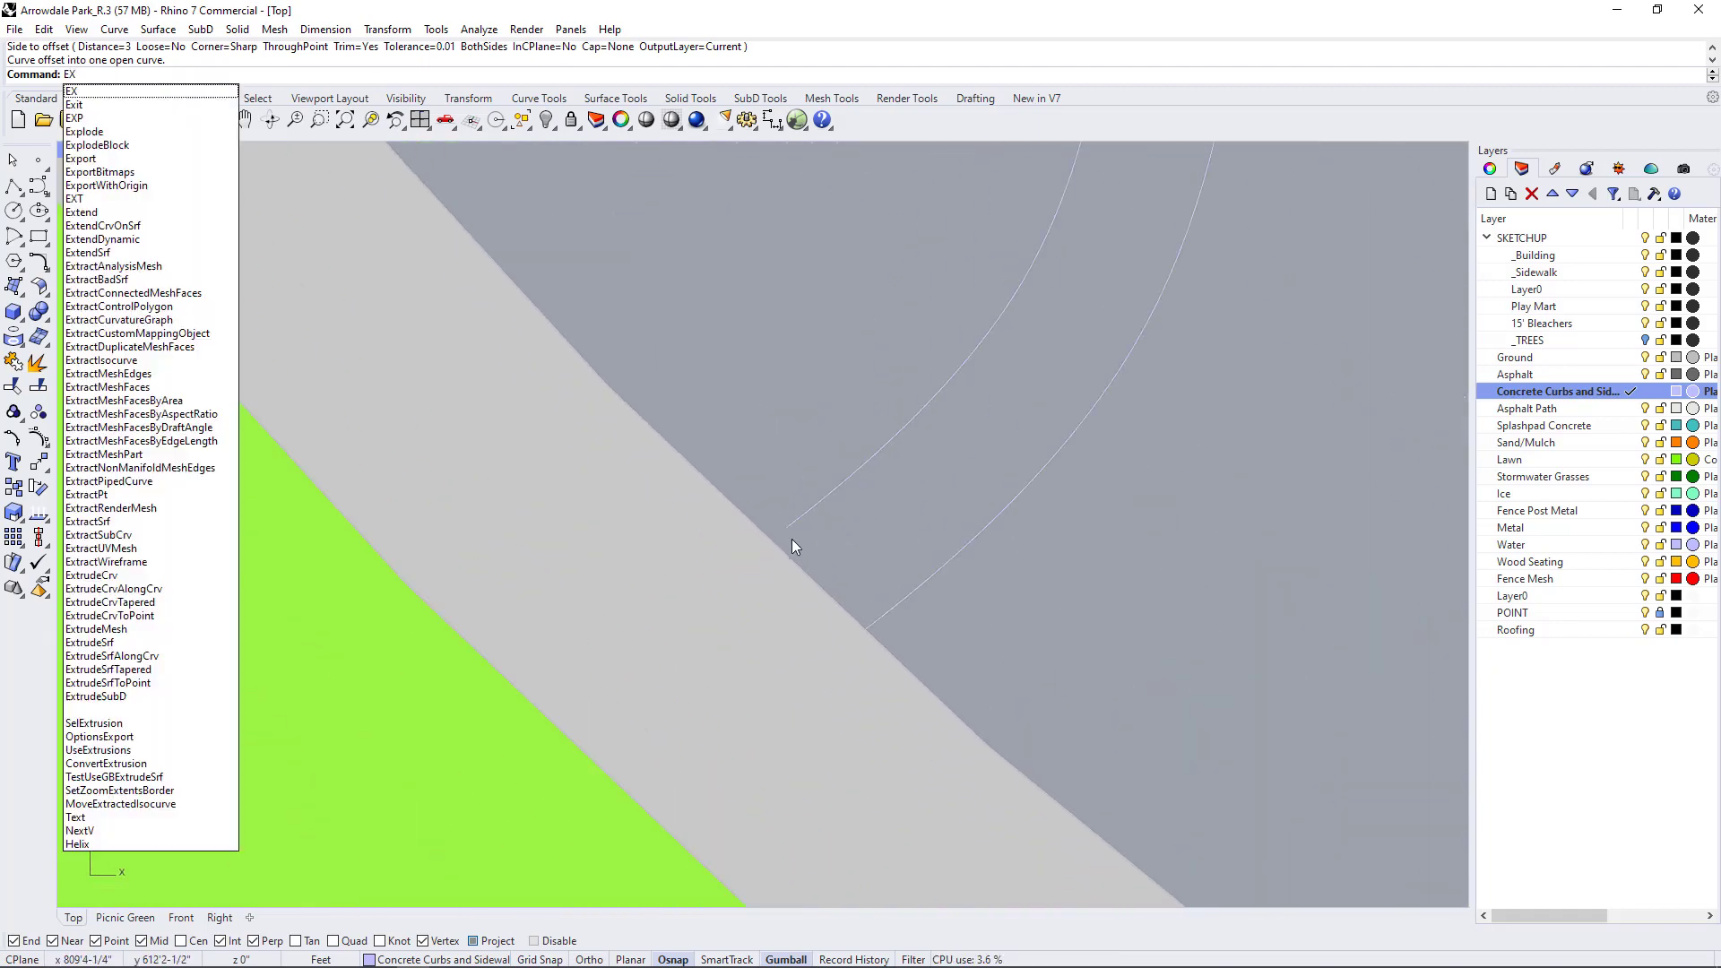
key("Return")
left_click(793, 523)
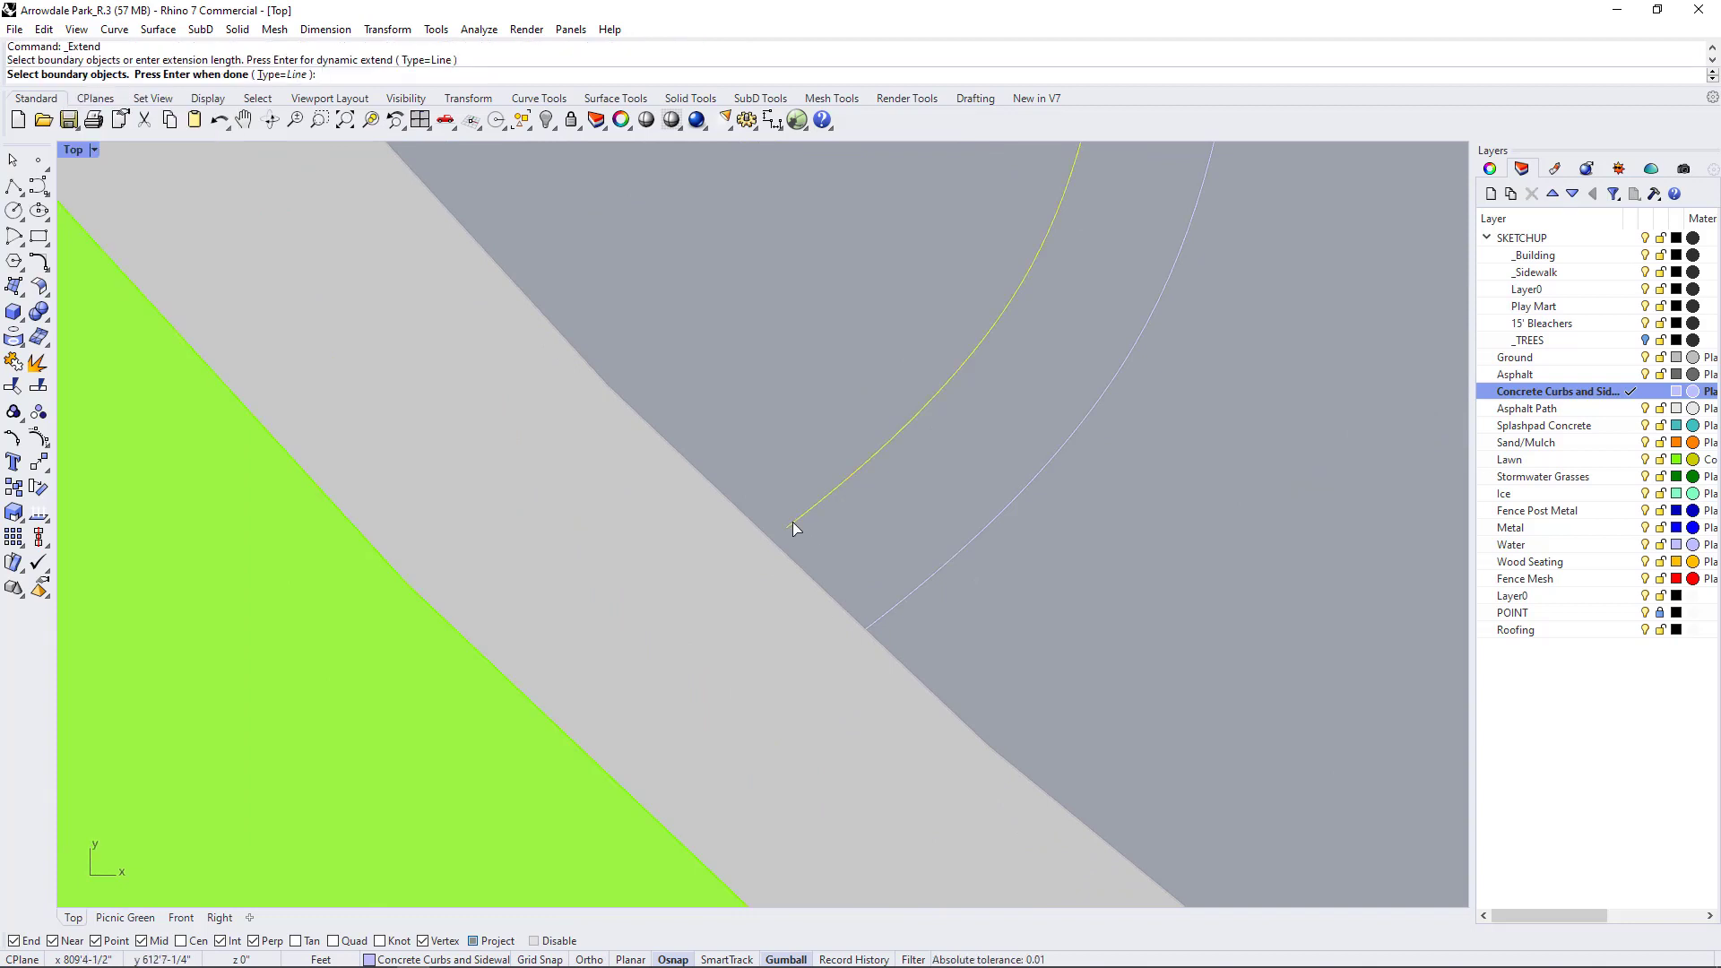
key("Escape")
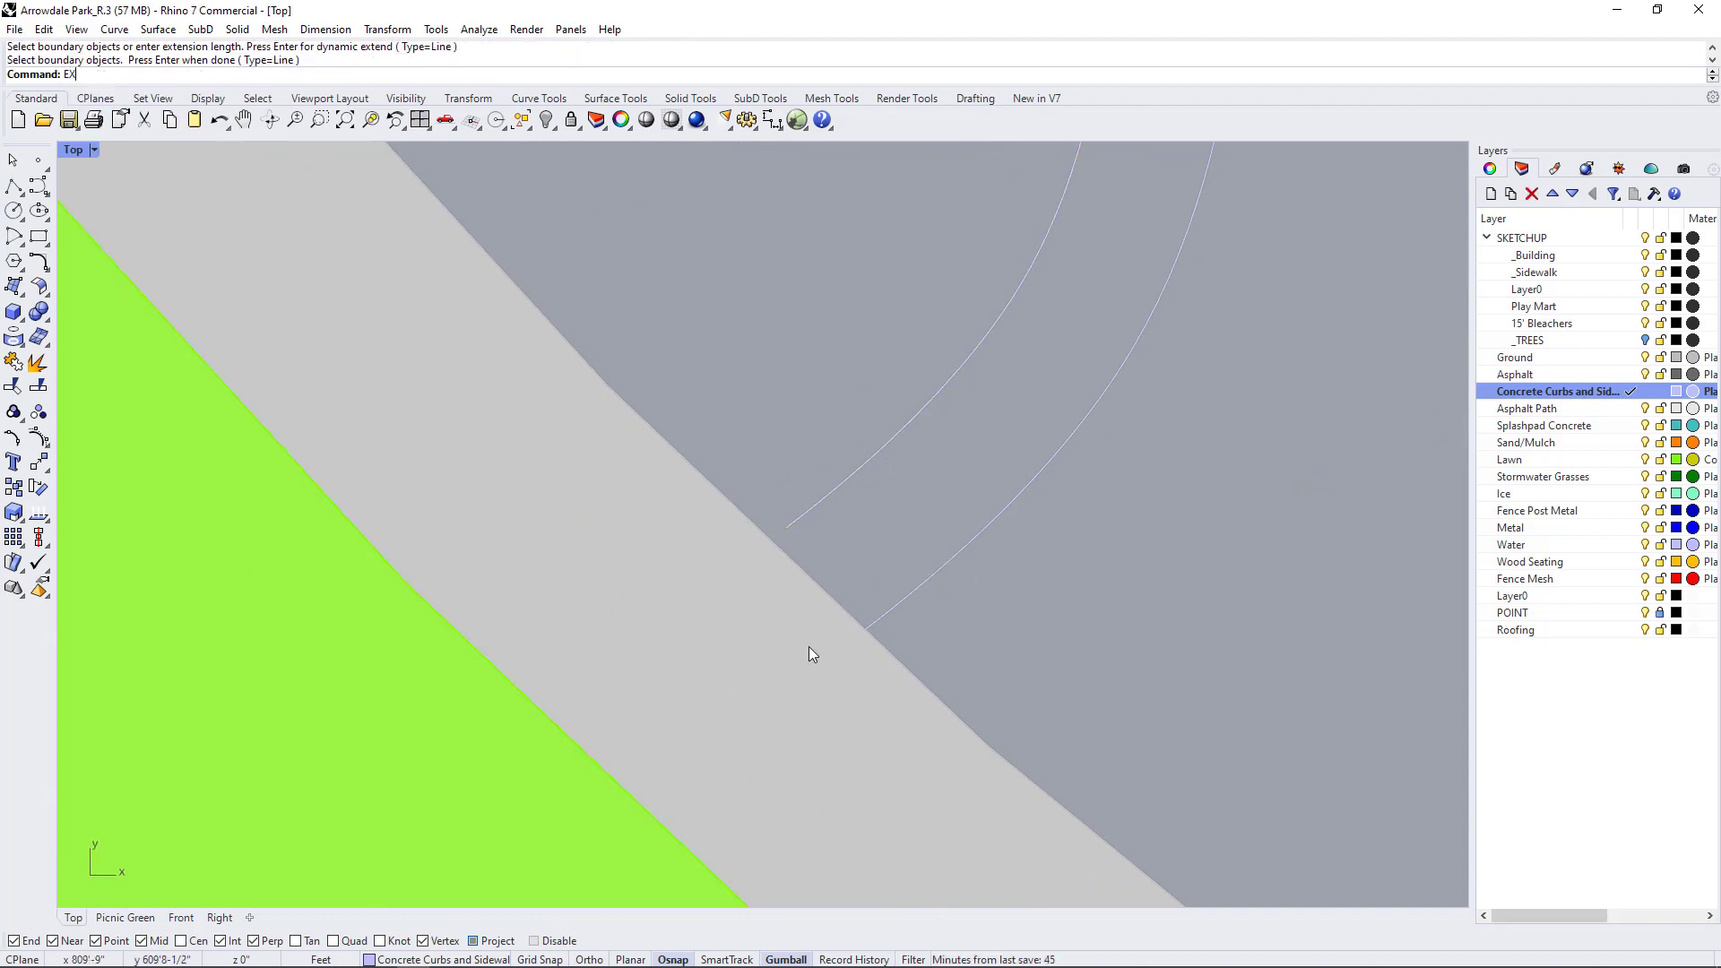
- Extend the short curve end at the lower-left of the lawn to the looping path's inner edge, using the path as boundary
key("Return")
left_click(769, 539)
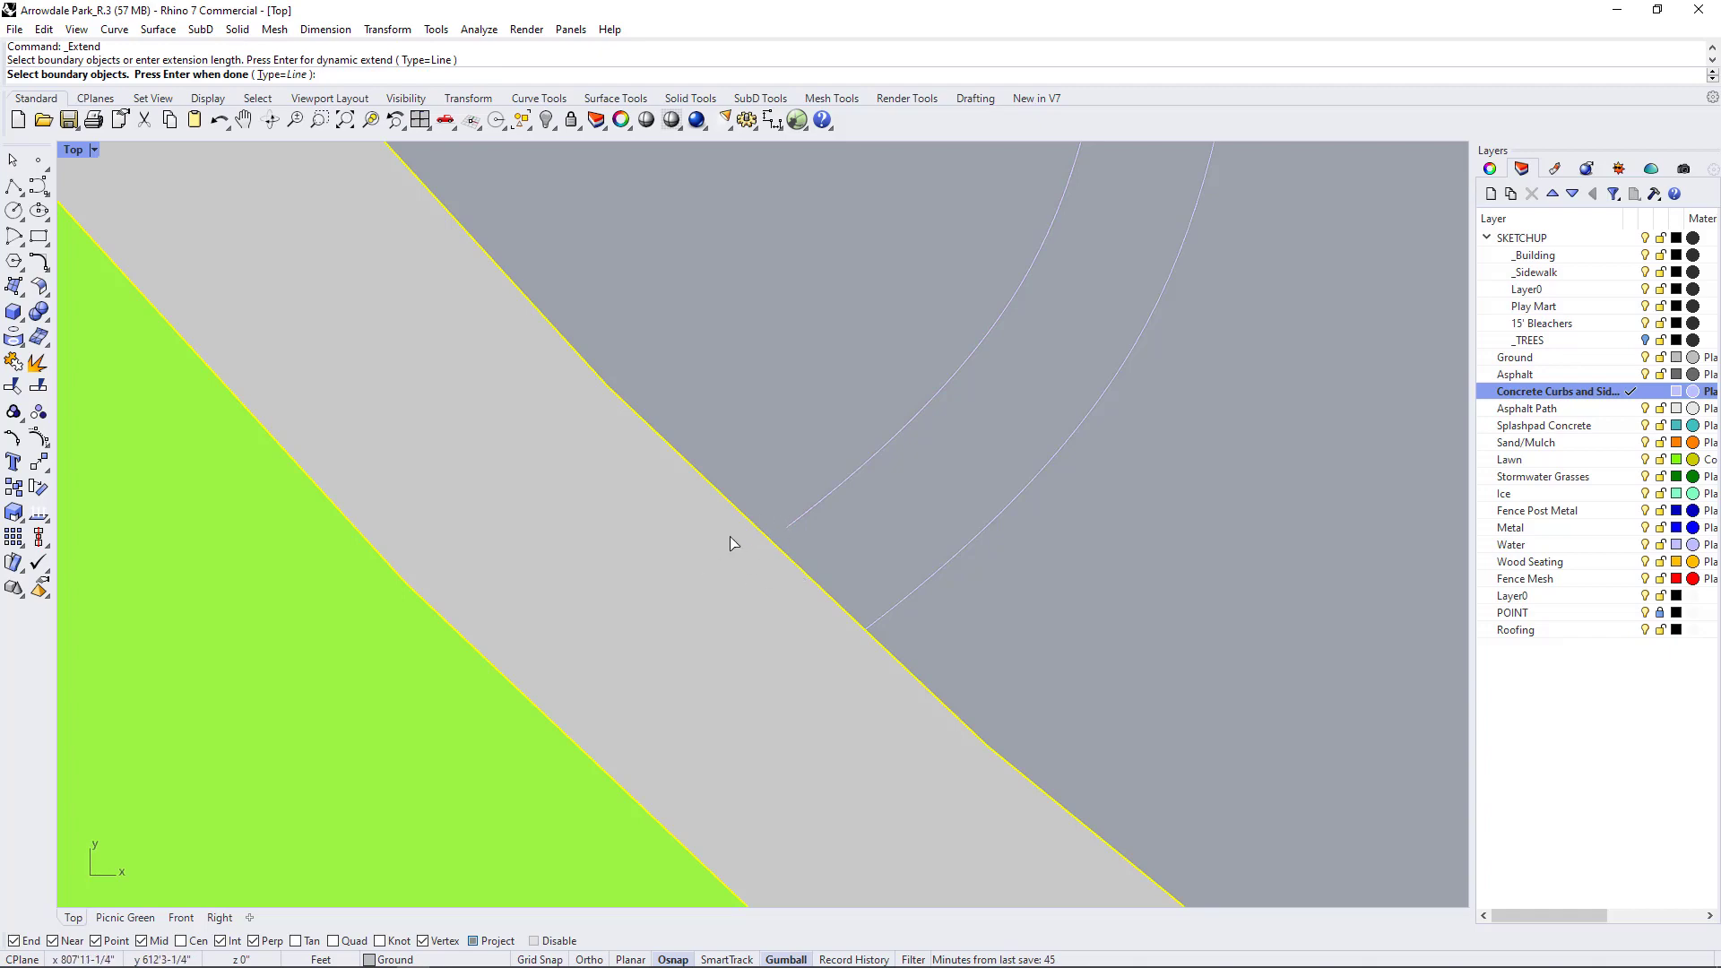
scroll(705, 579, "down", 3)
scroll(717, 708, "down", 2)
scroll(708, 668, "up", 2)
scroll(708, 668, "up", 3)
key("Return")
left_click(716, 697)
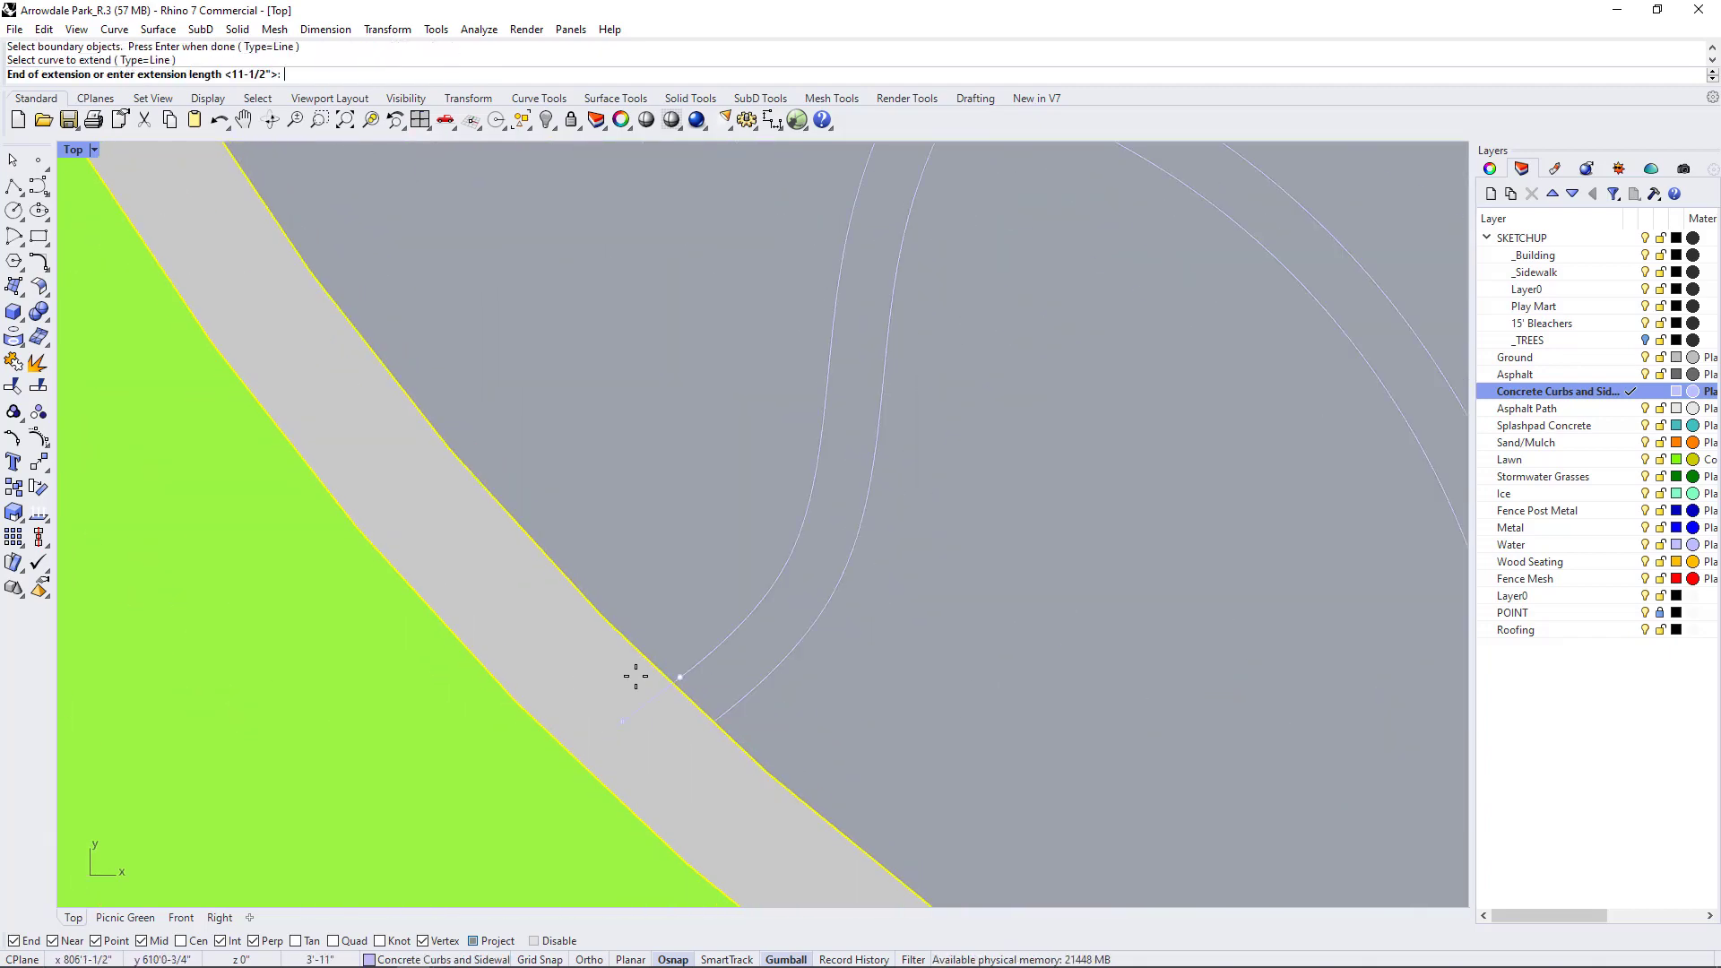
scroll(685, 673, "up", 2)
left_click(668, 689)
scroll(407, 699, "down", 4)
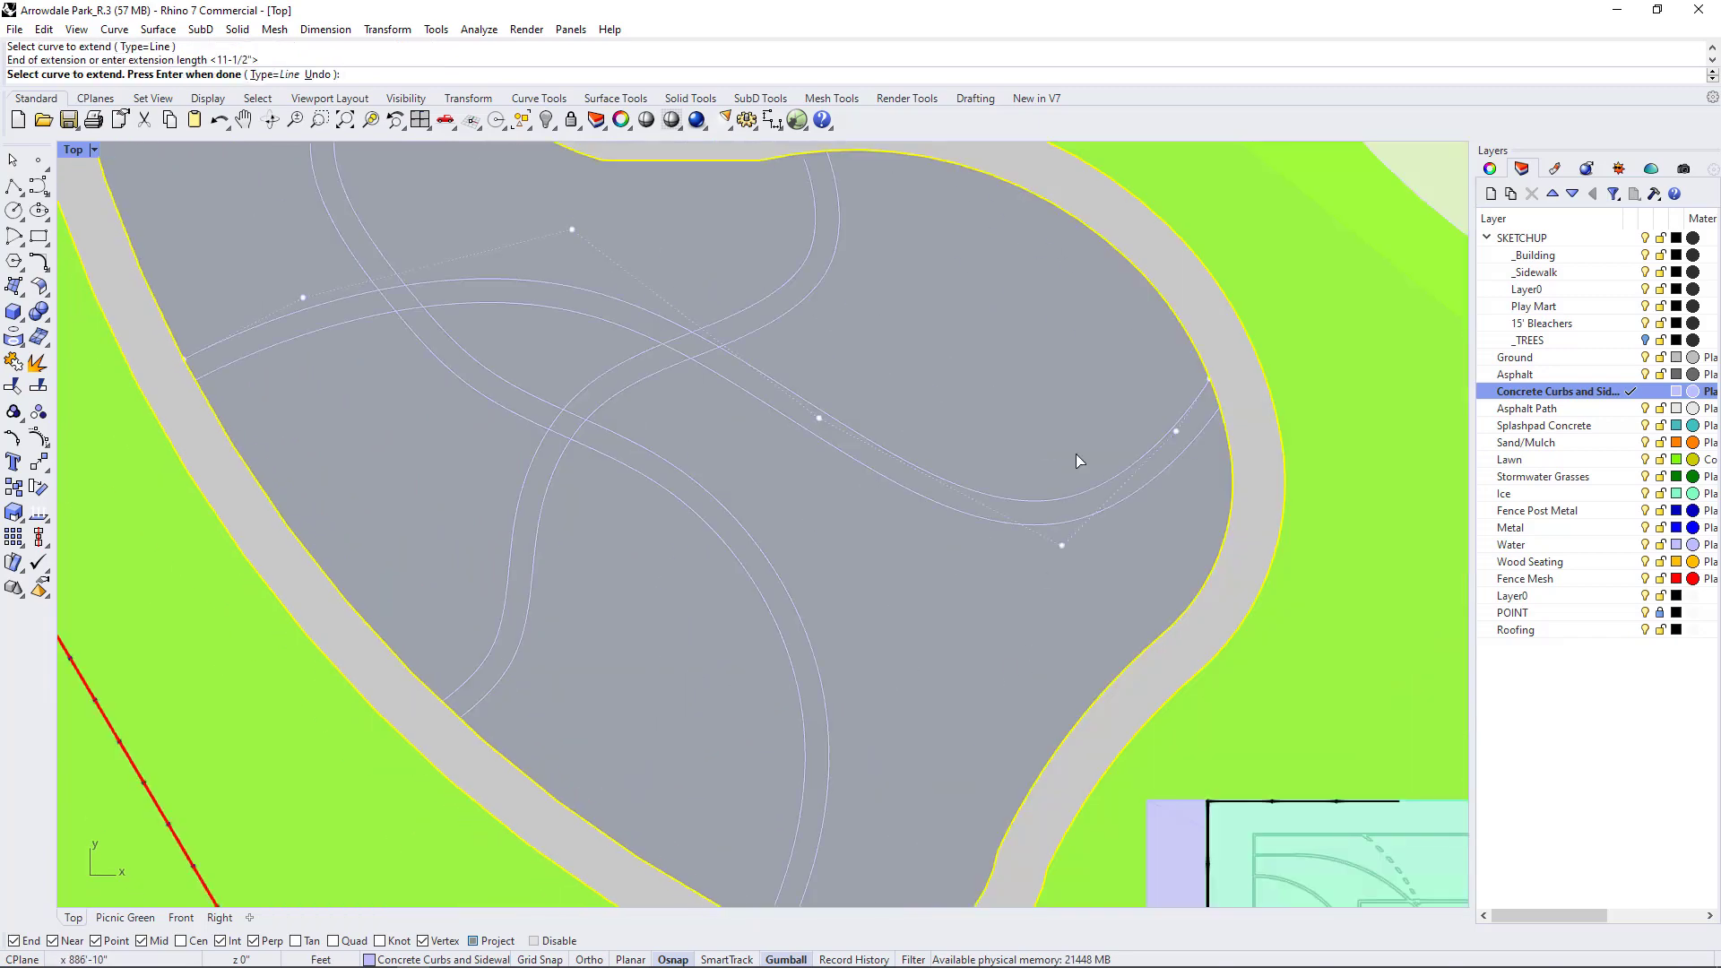
- Extend the same band's short curve end at the upper side to the path's inner edge
scroll(1120, 414, "up", 3)
scroll(1058, 502, "down", 5)
scroll(1002, 576, "up", 3)
scroll(1001, 576, "up", 3)
left_click(841, 542)
left_click(830, 512)
- Check the other band ends around the loop, extend the remaining short curve end to the path's inner edge, and finish Extend
scroll(929, 400, "down", 5)
scroll(745, 356, "up", 3)
scroll(803, 426, "down", 5)
scroll(807, 448, "up", 6)
scroll(714, 346, "down", 5)
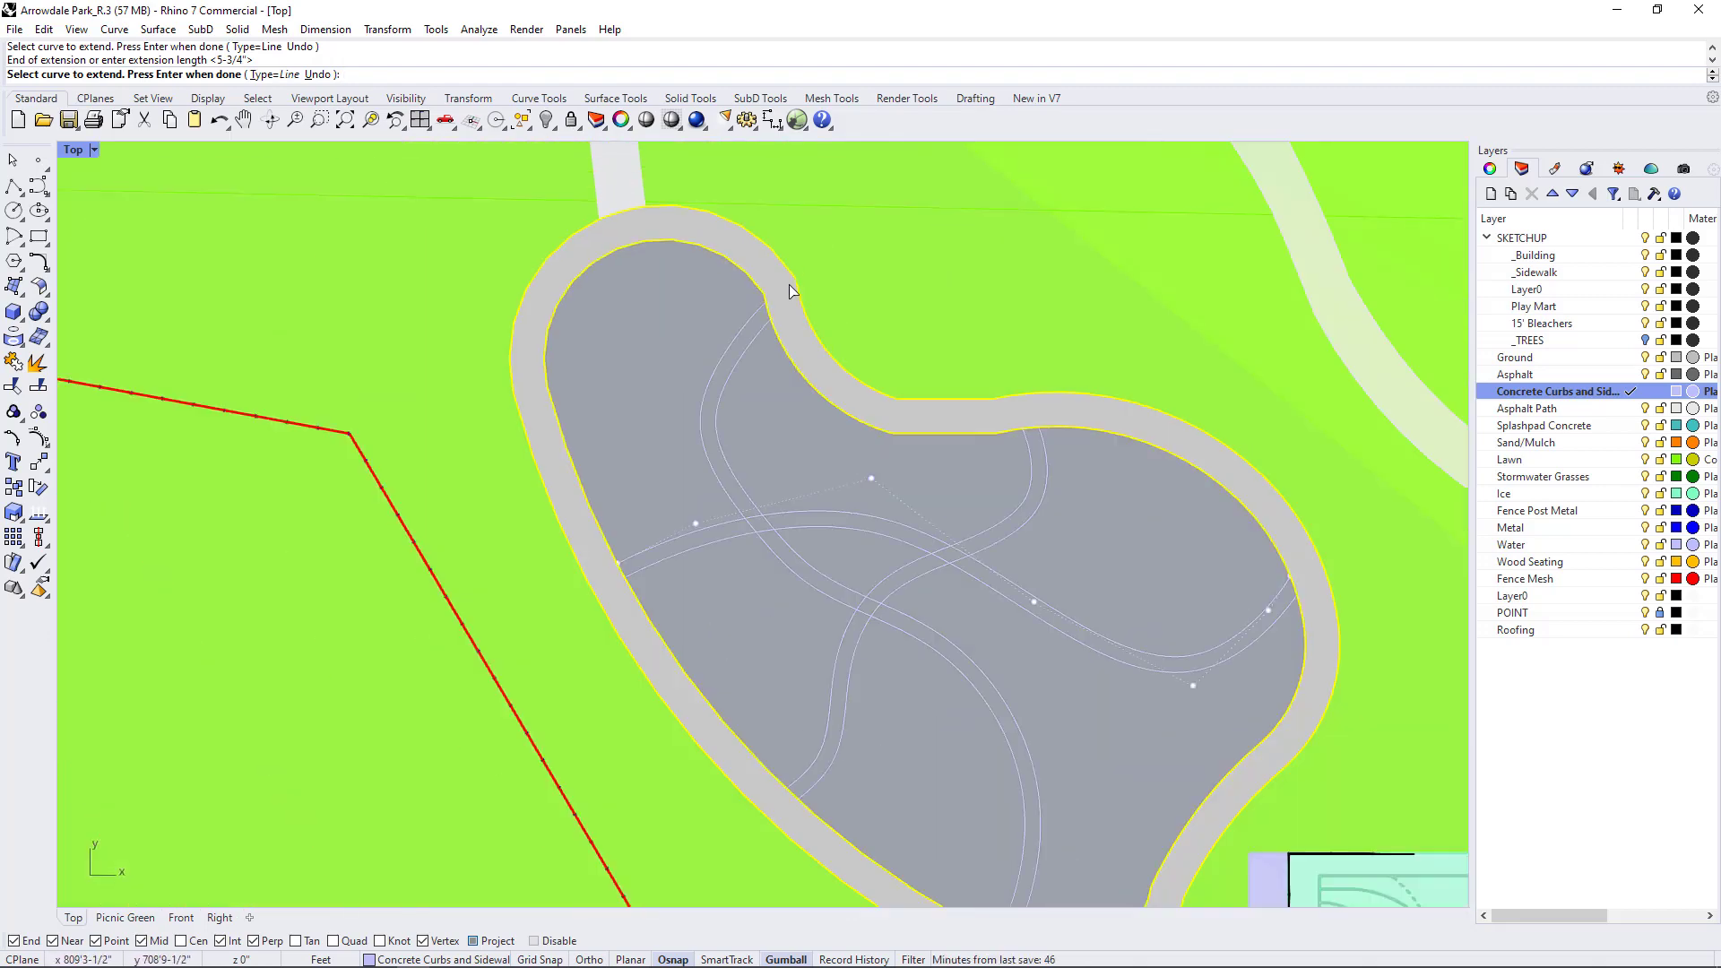
scroll(810, 630, "up", 6)
scroll(506, 550, "up", 2)
scroll(335, 377, "down", 6)
scroll(872, 723, "up", 6)
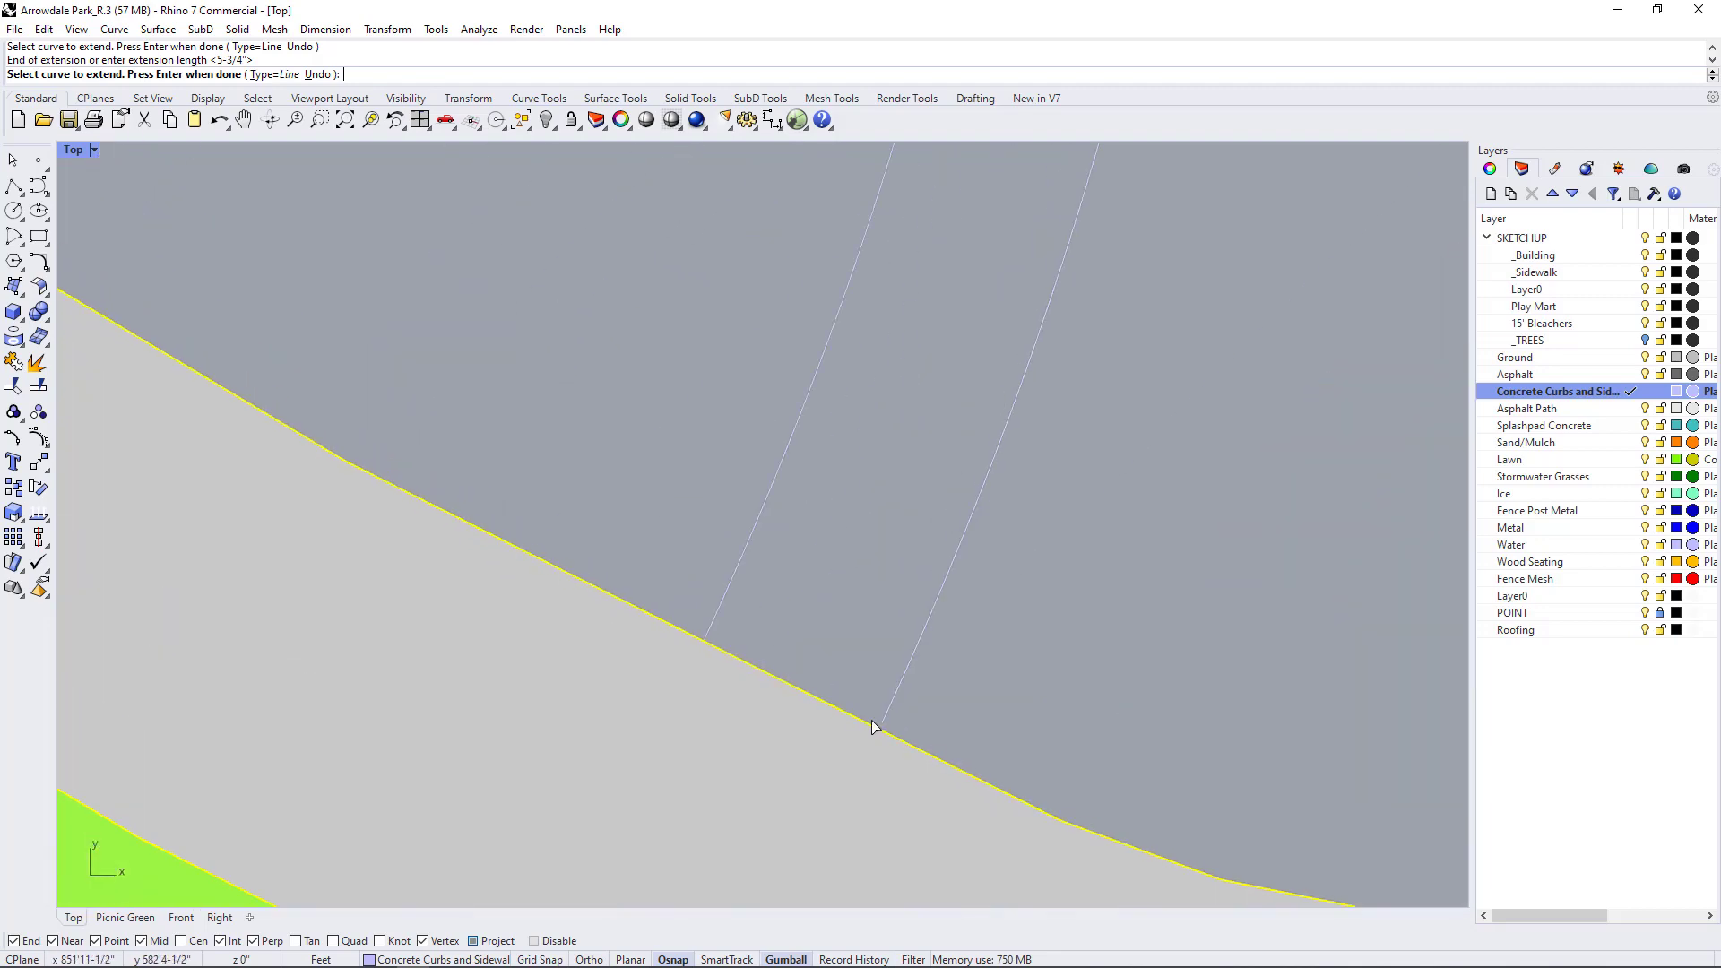
scroll(811, 684, "down", 6)
right_click(919, 474)
- Show only the hidden lawn surface inside the looping path again and set the Top view to X-Ray display
scroll(688, 391, "up", 4)
middle_click(850, 526)
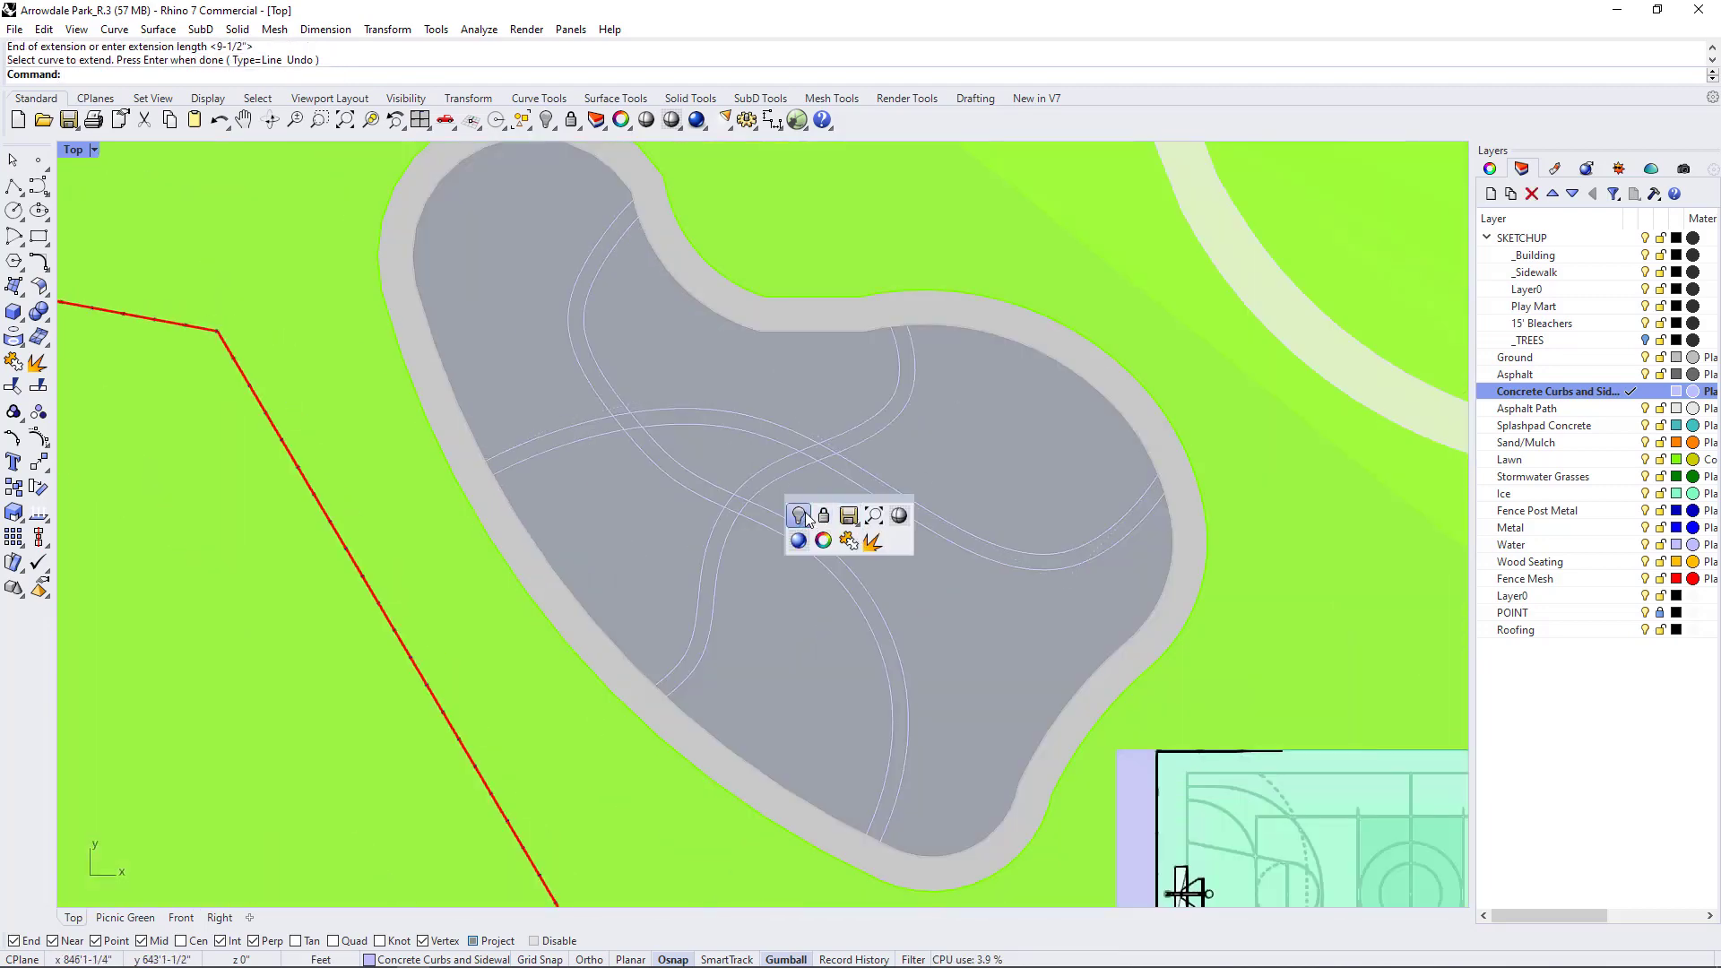
left_click(803, 521)
left_click(850, 550)
left_click(832, 515)
right_click(830, 513)
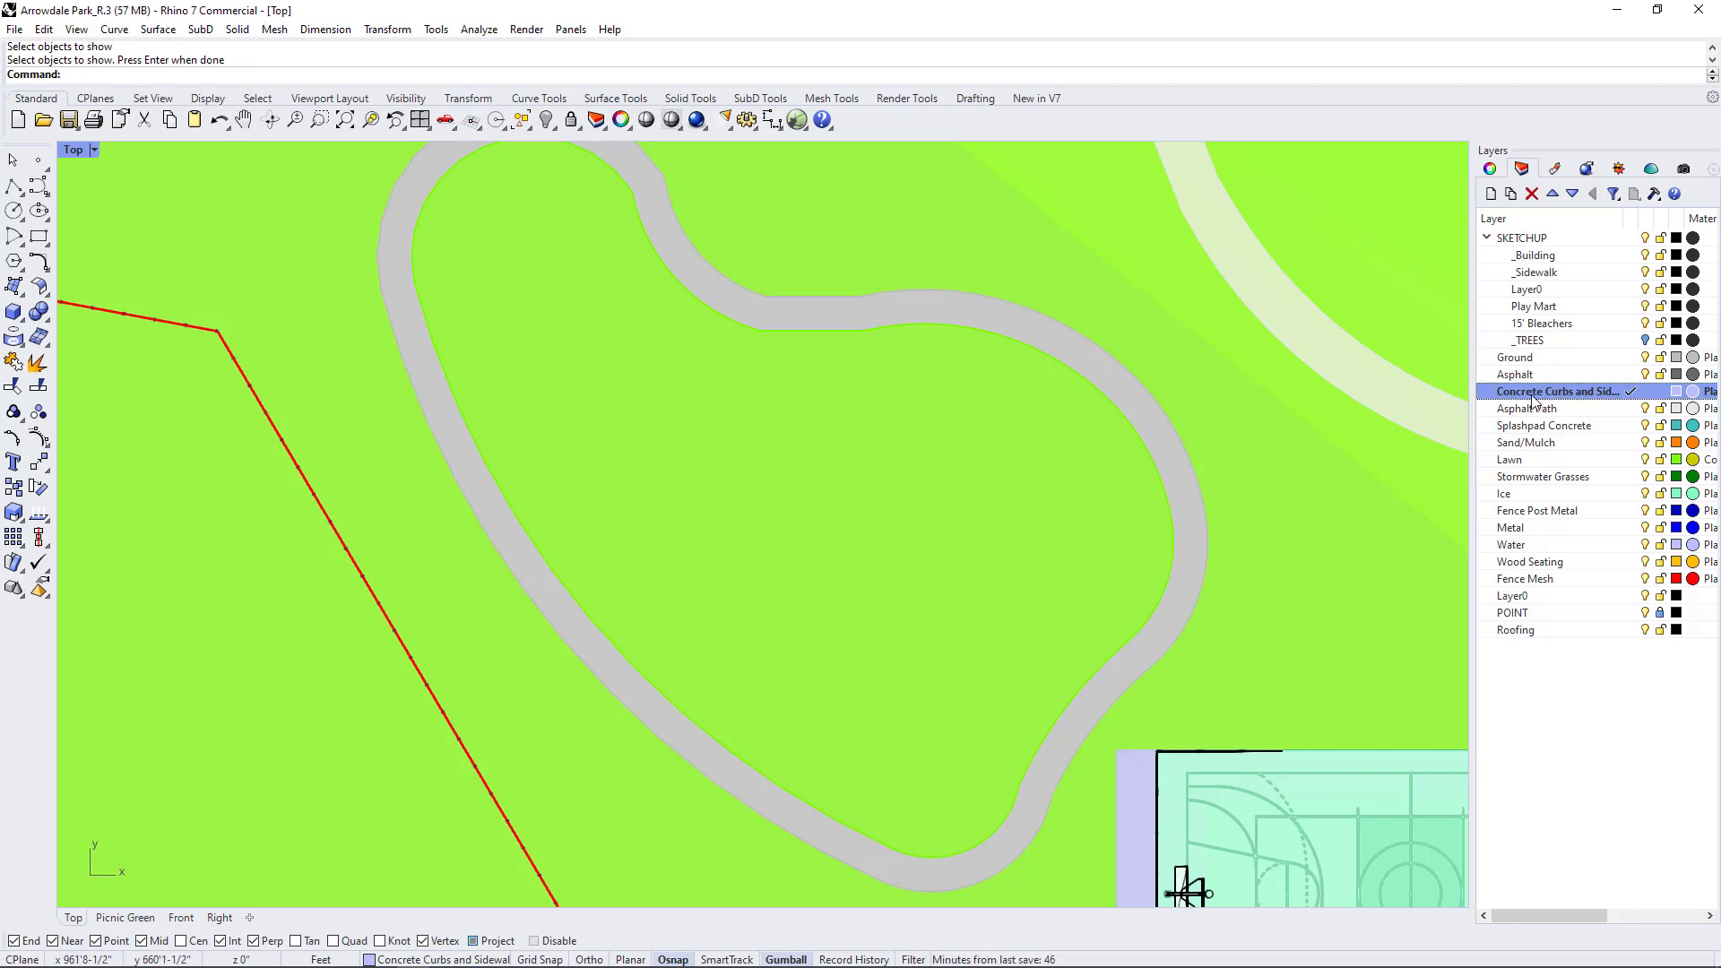
left_click(95, 151)
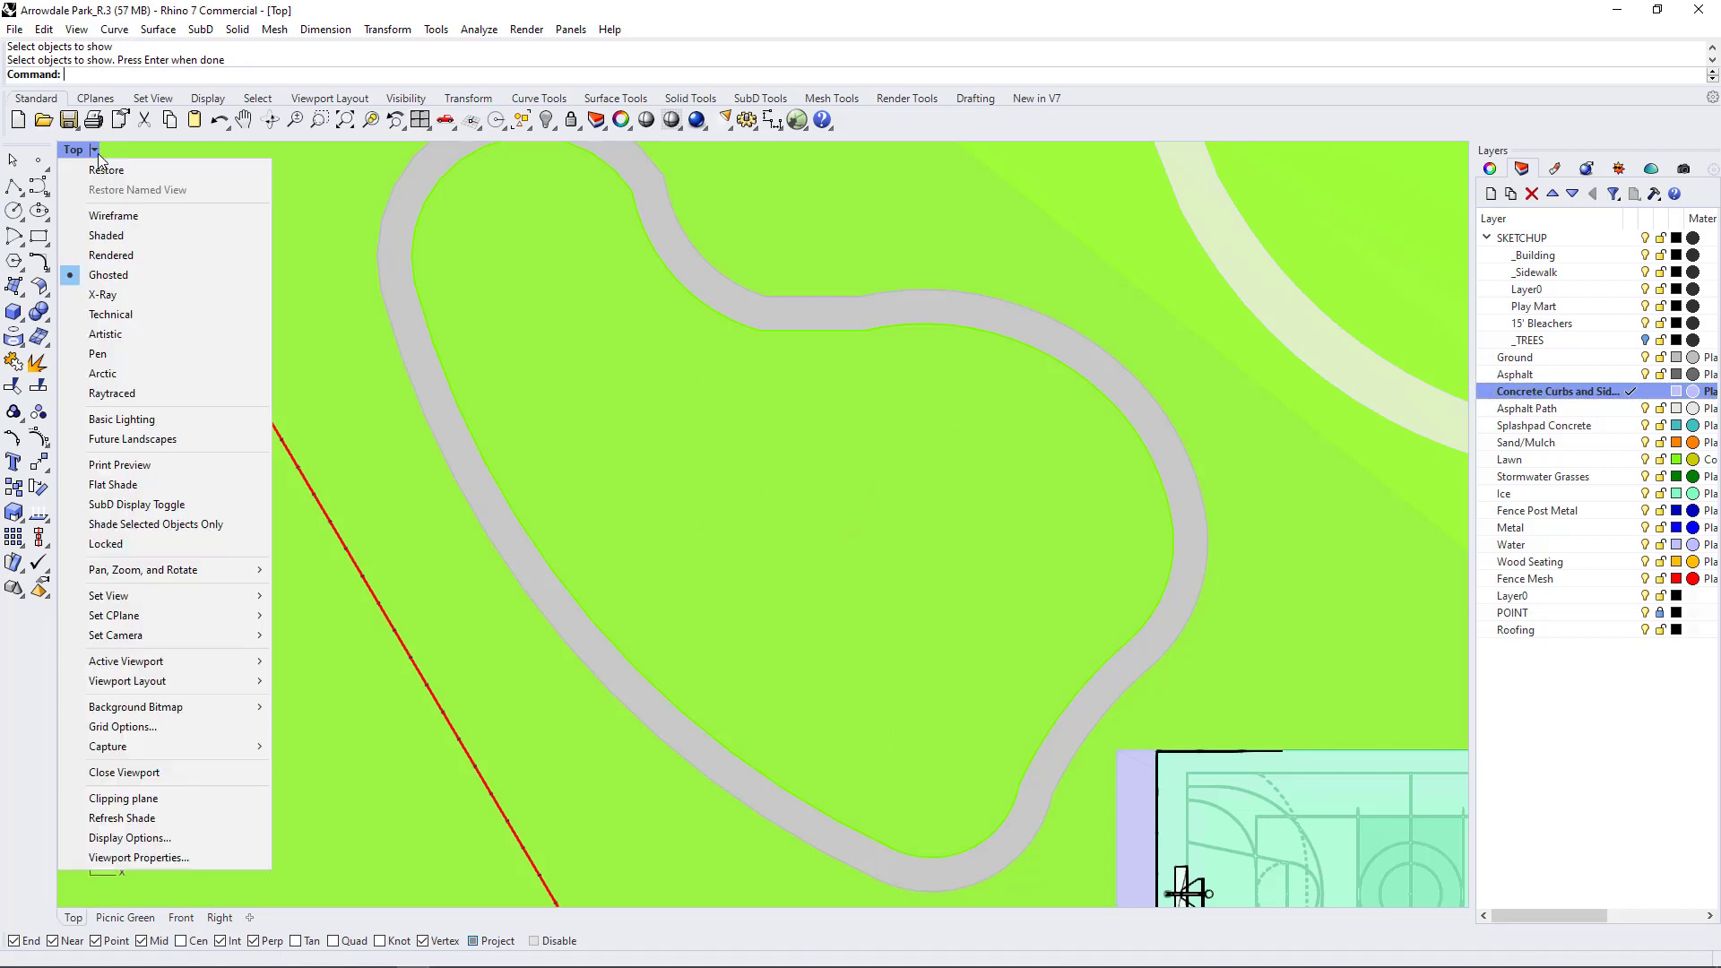
left_click(103, 294)
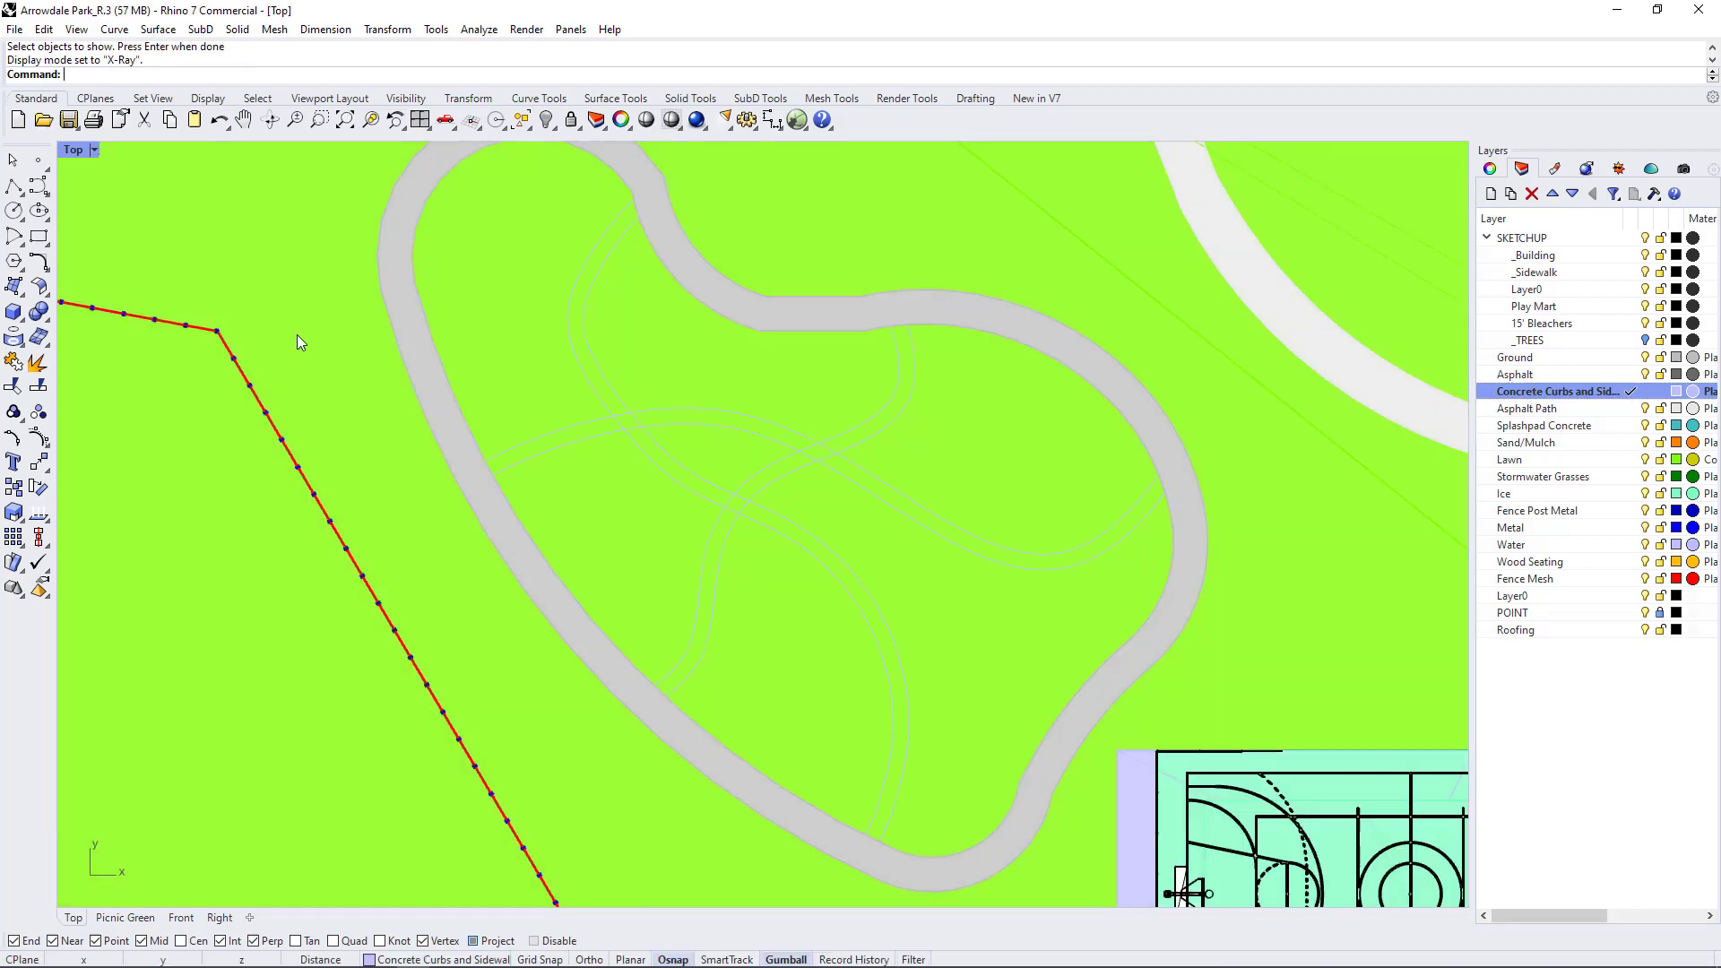
- Select the inner lawn surface, zoom the Picnic Green perspective view in on it, and set that view to X-Ray display
left_click(780, 379)
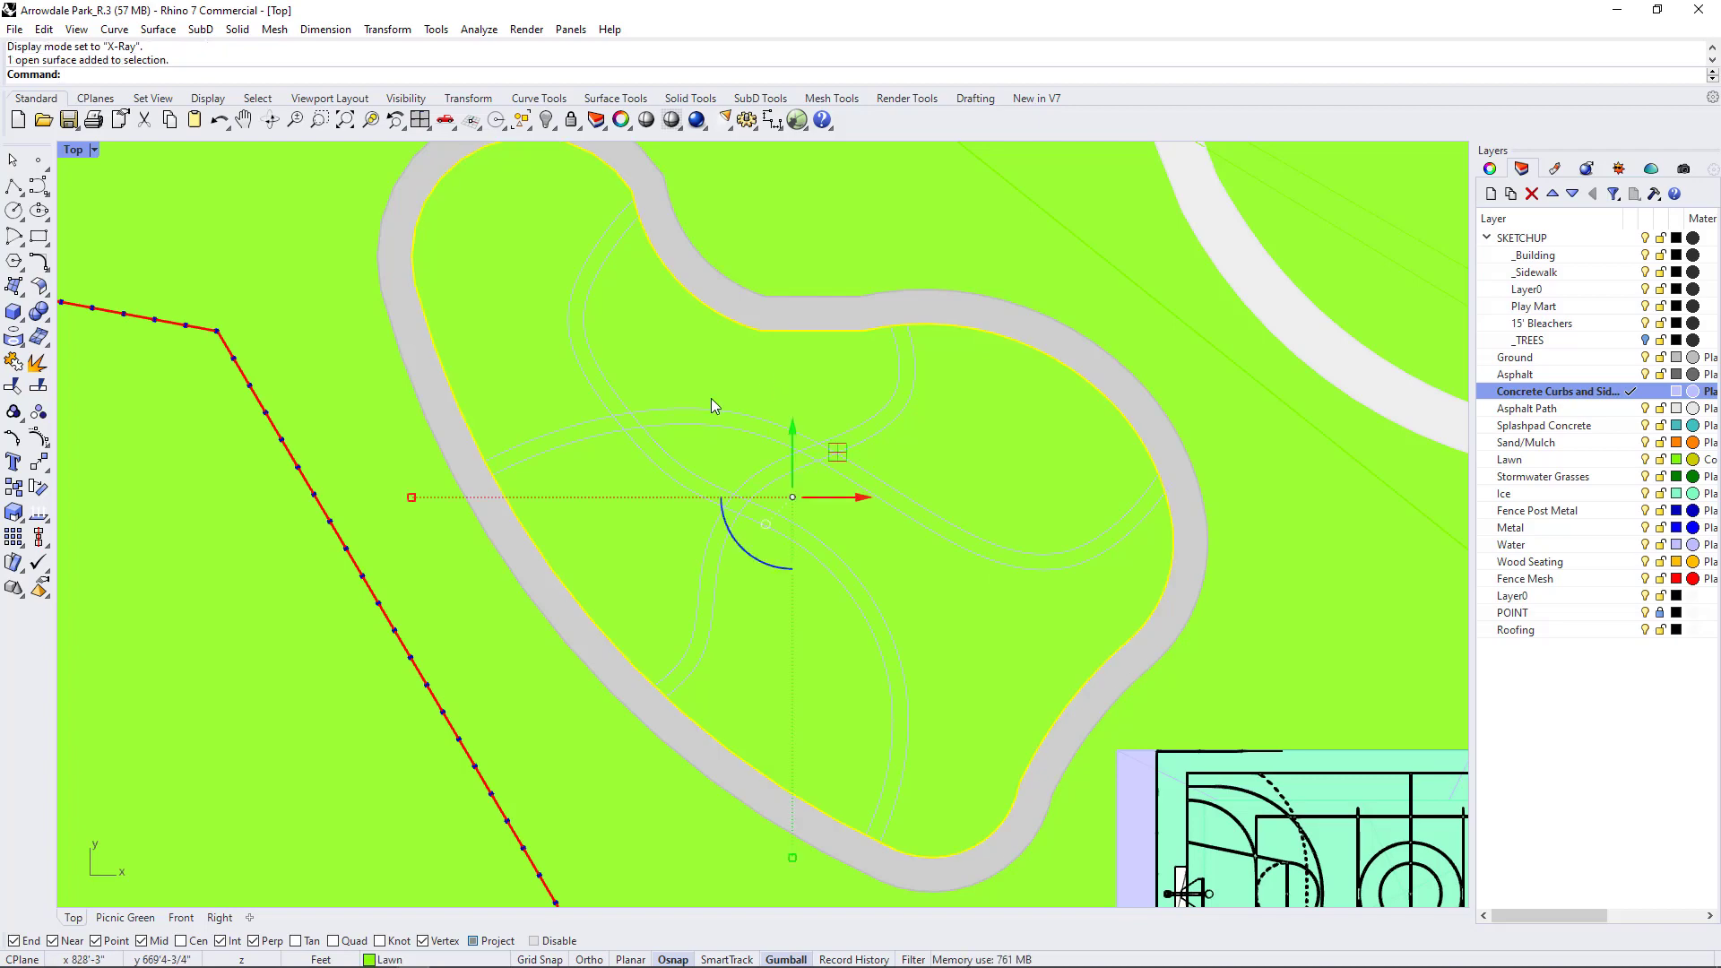
double_click(74, 150)
double_click(811, 151)
scroll(1022, 431, "down", 10)
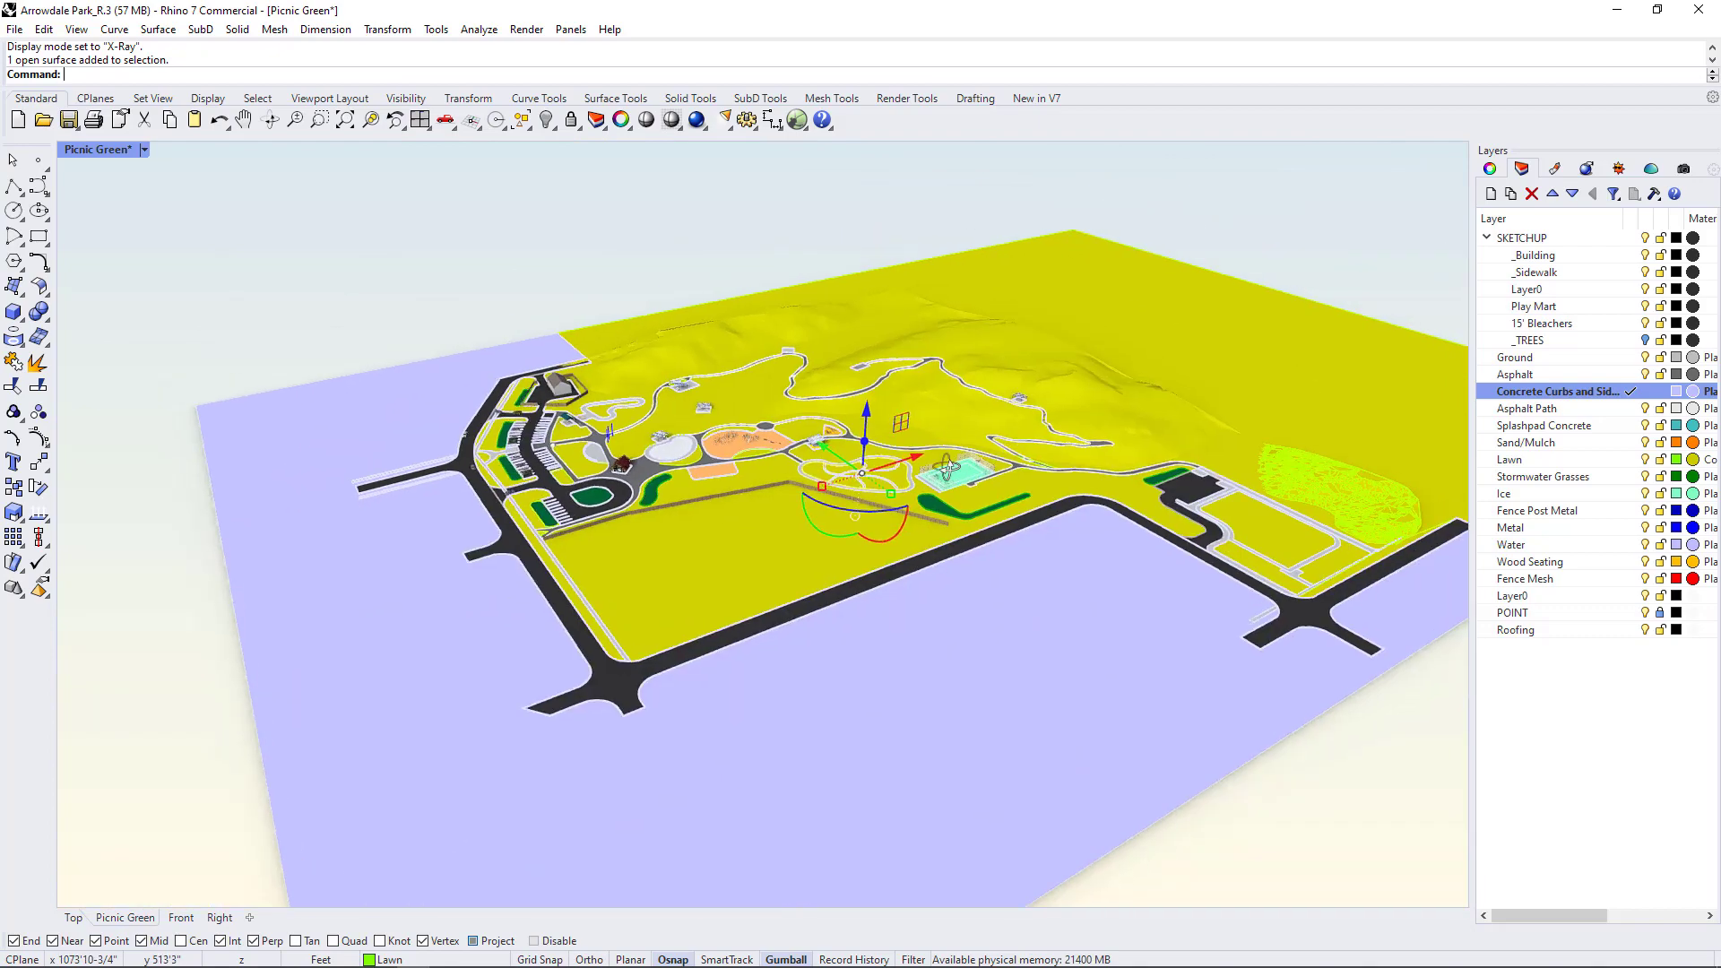
right_click_drag(859, 400, 947, 467)
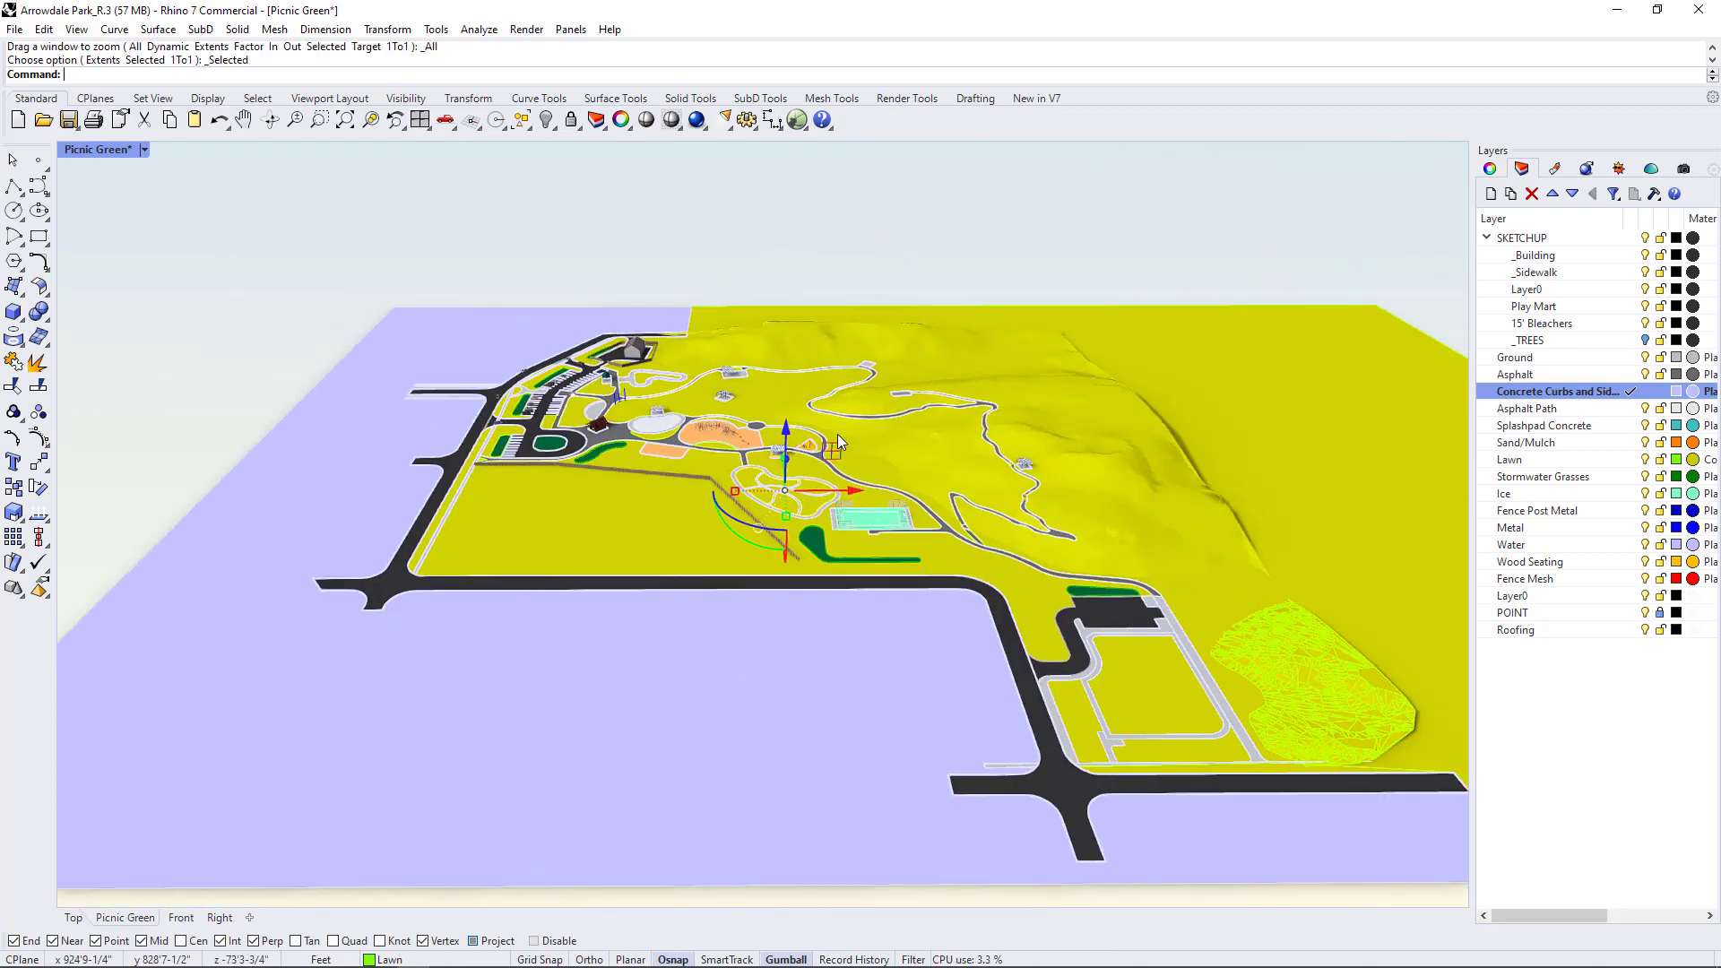
key("Return")
scroll(913, 623, "down", 10)
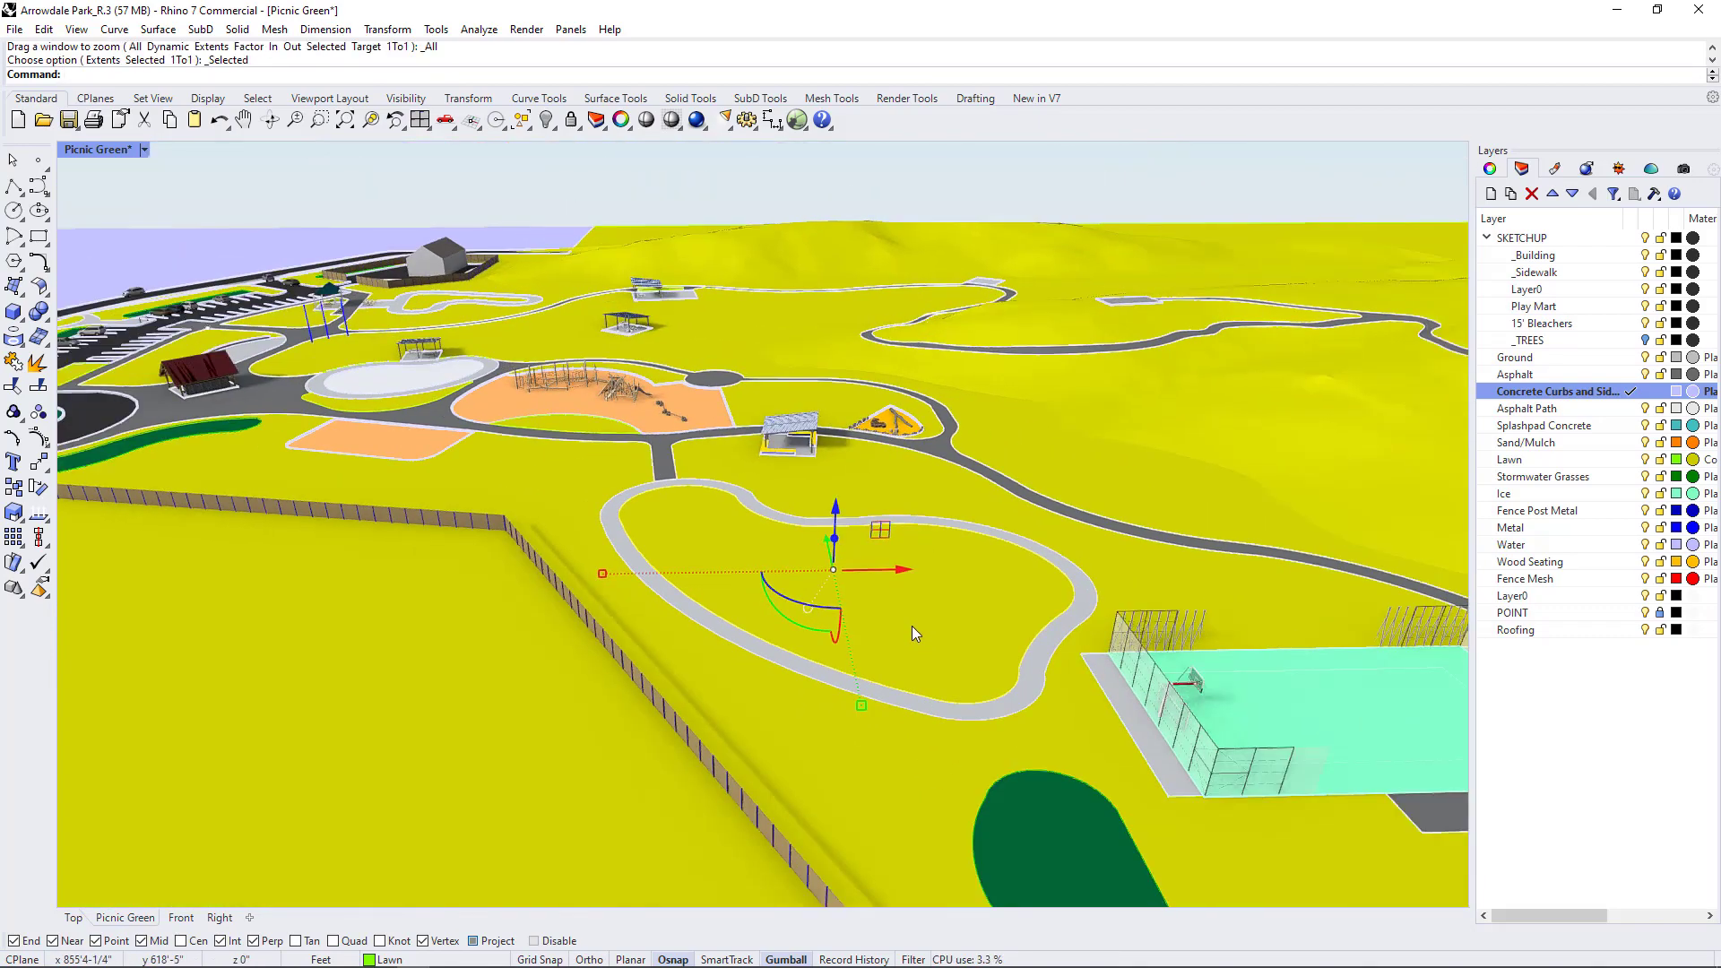
left_click(144, 149)
left_click(98, 298)
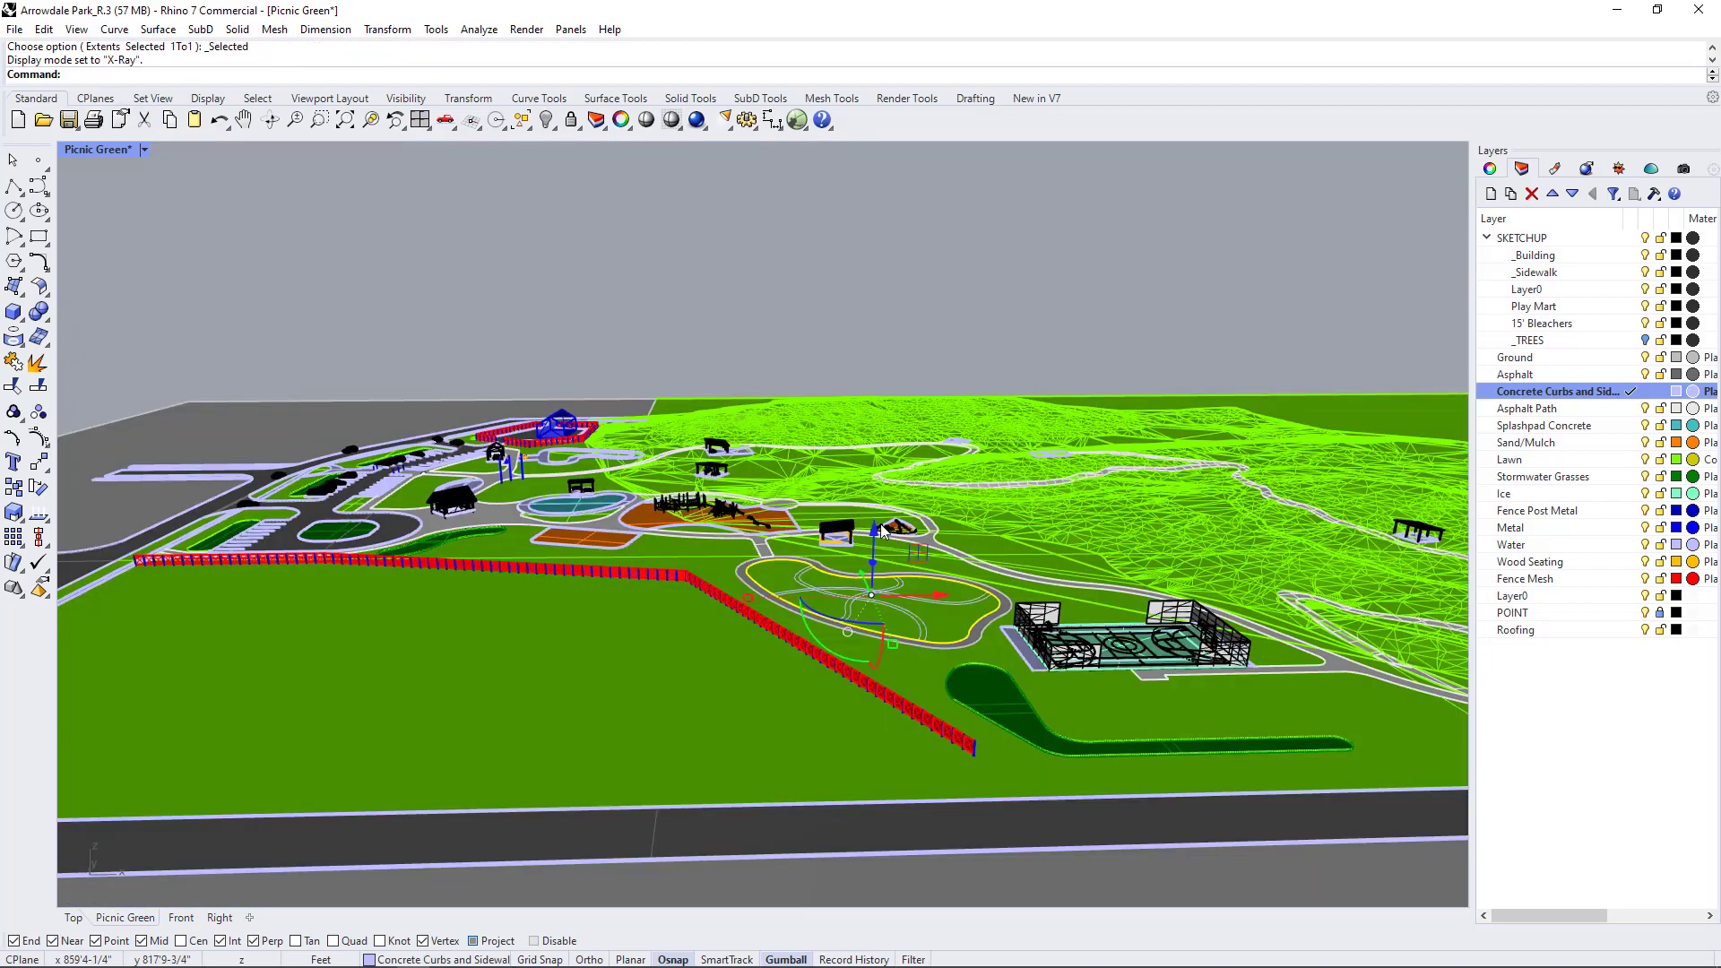
- Set the points of all six band curves in Z only, aligned to World, to the path's inner edge with projected snapping off
scroll(894, 542, "up", 10)
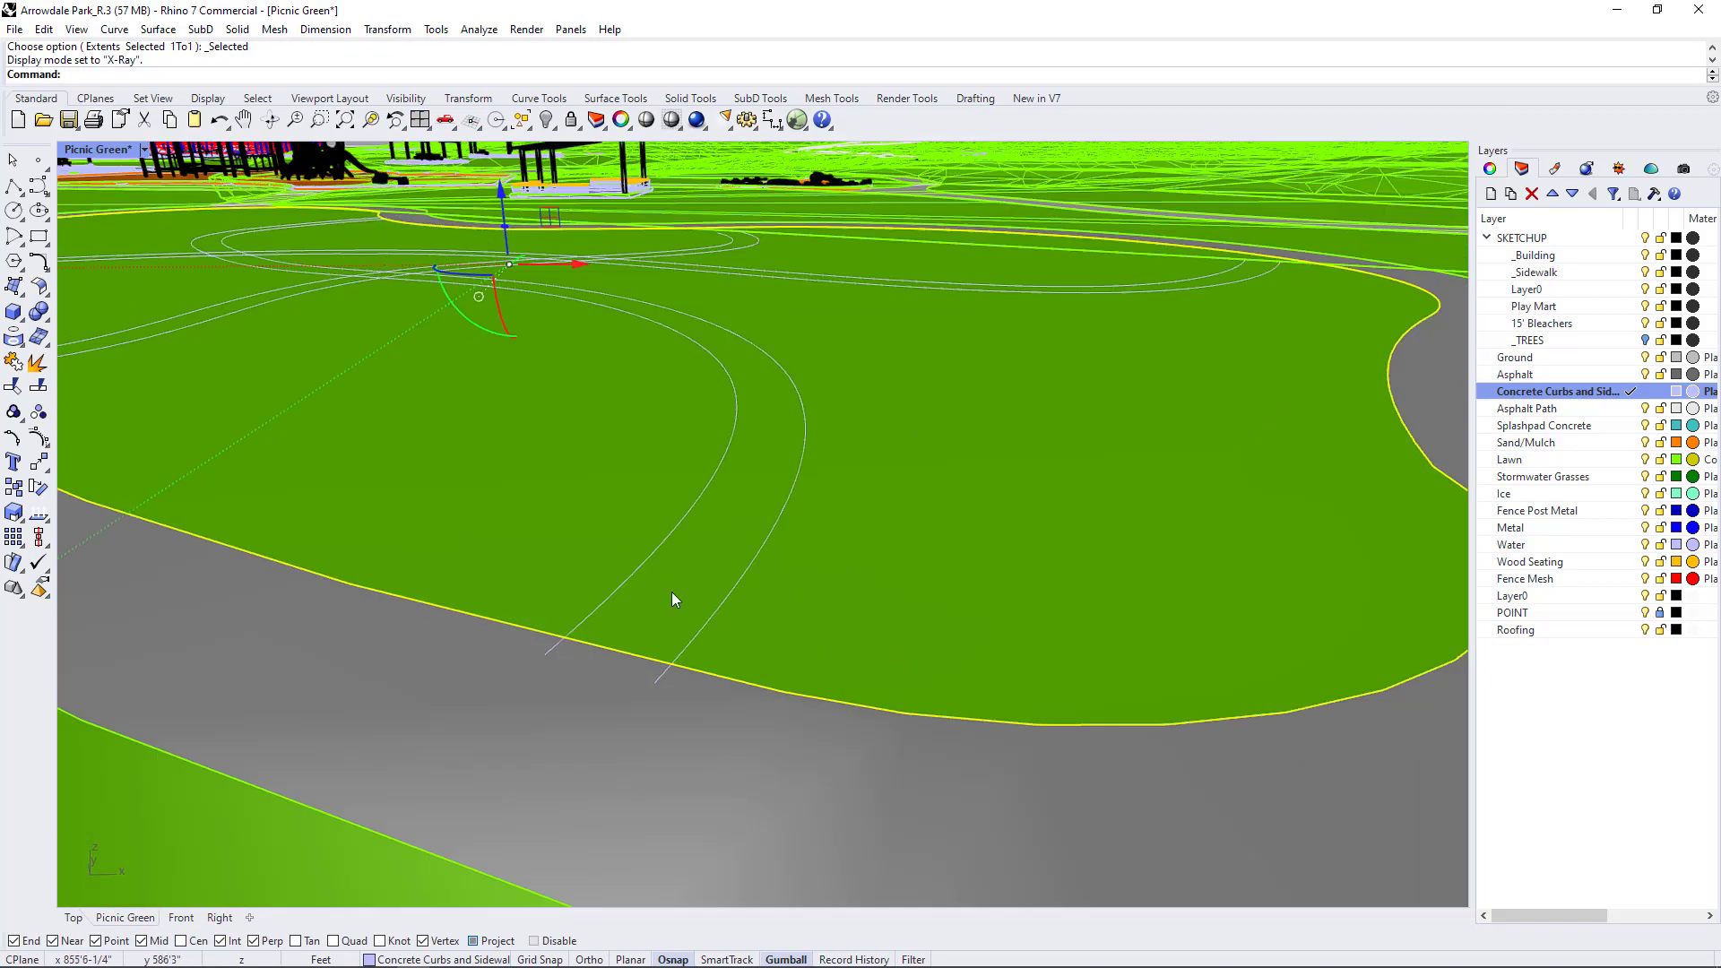
scroll(838, 643, "down", 6)
scroll(852, 618, "up", 4)
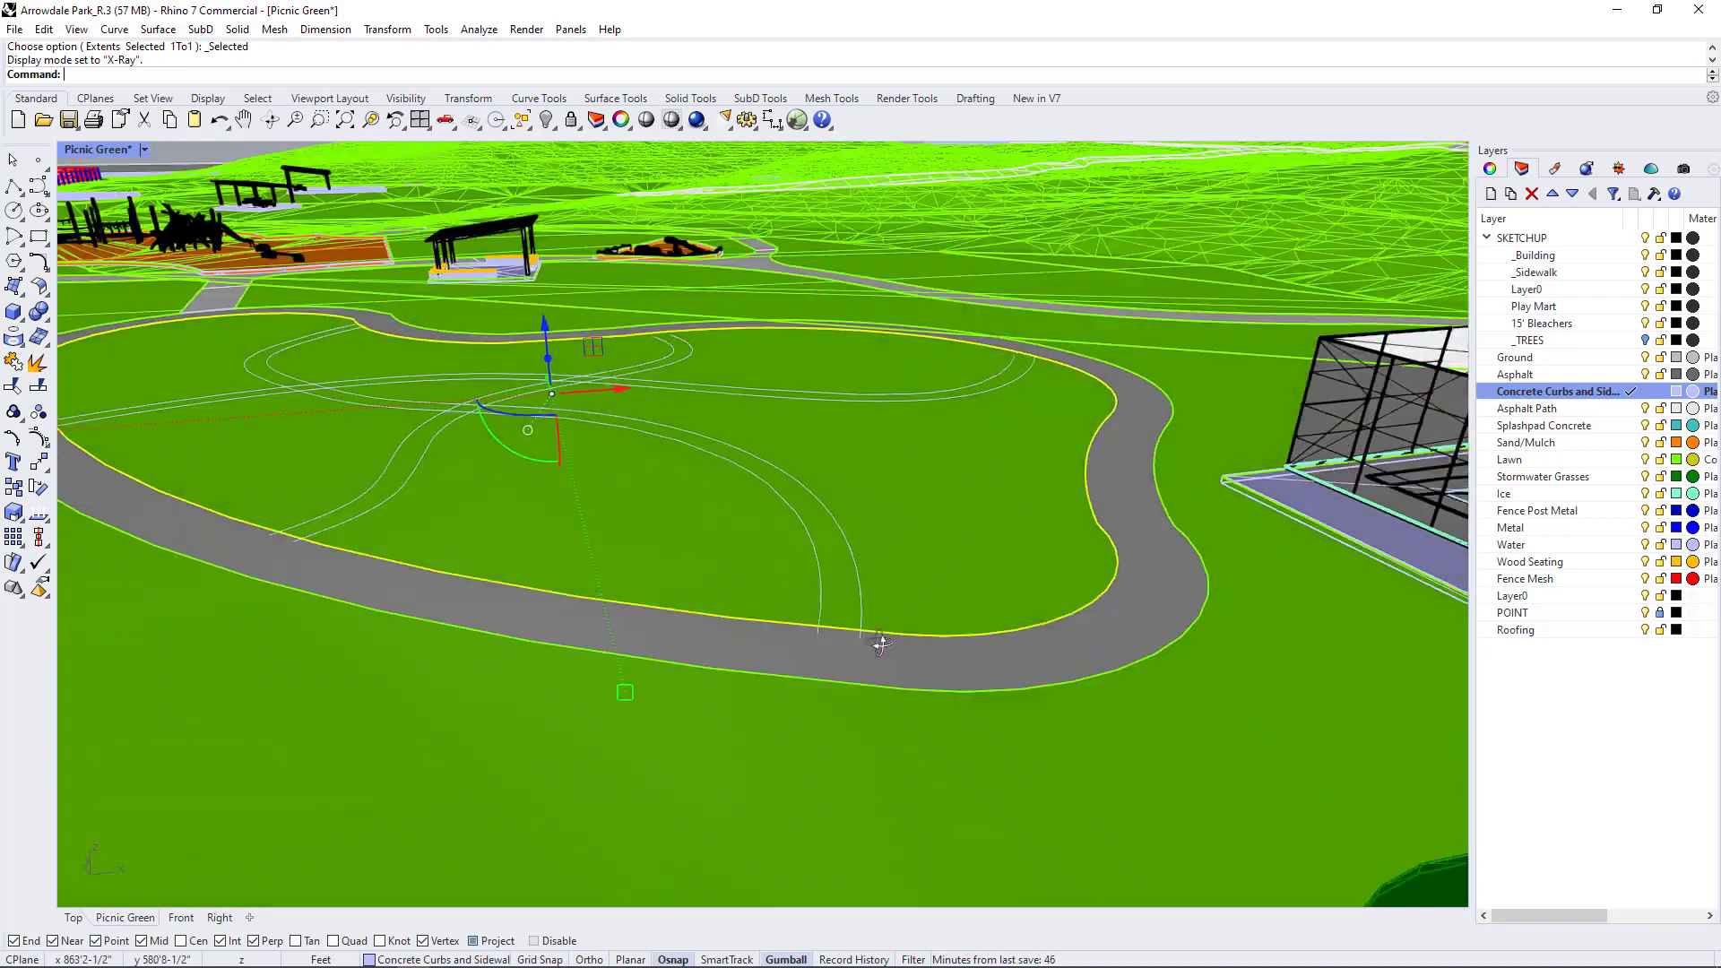
scroll(882, 641, "down", 2)
left_click(907, 617)
left_click(886, 627, "shift")
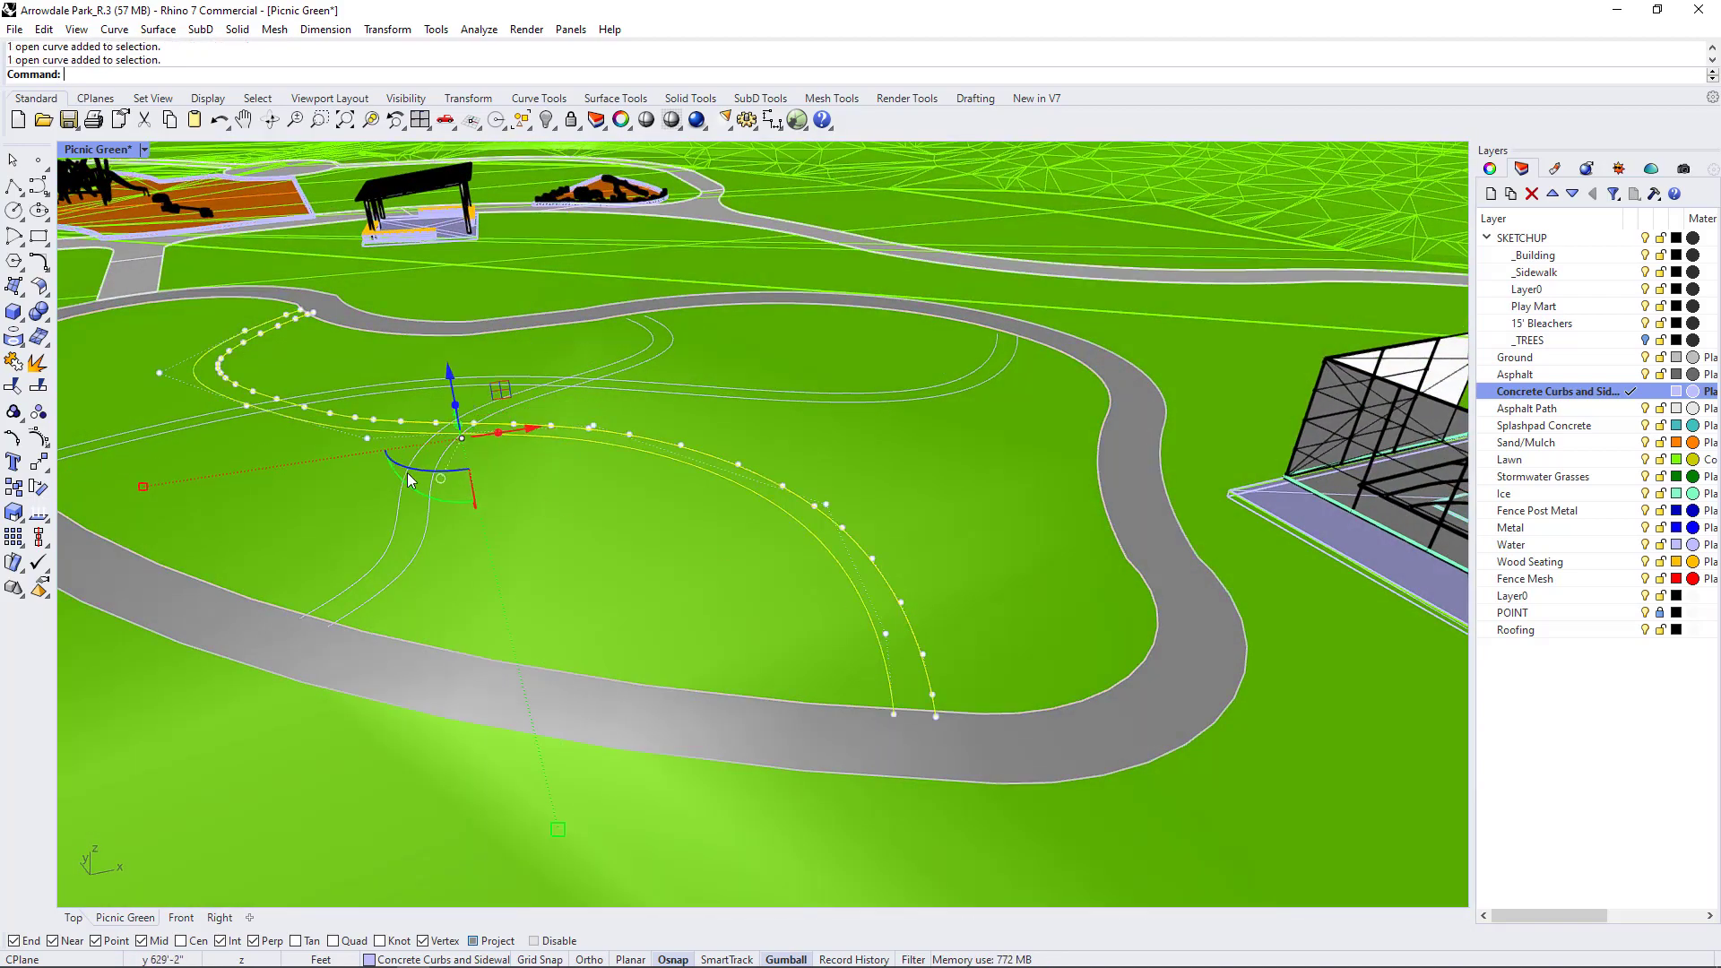
left_click(423, 541, "shift")
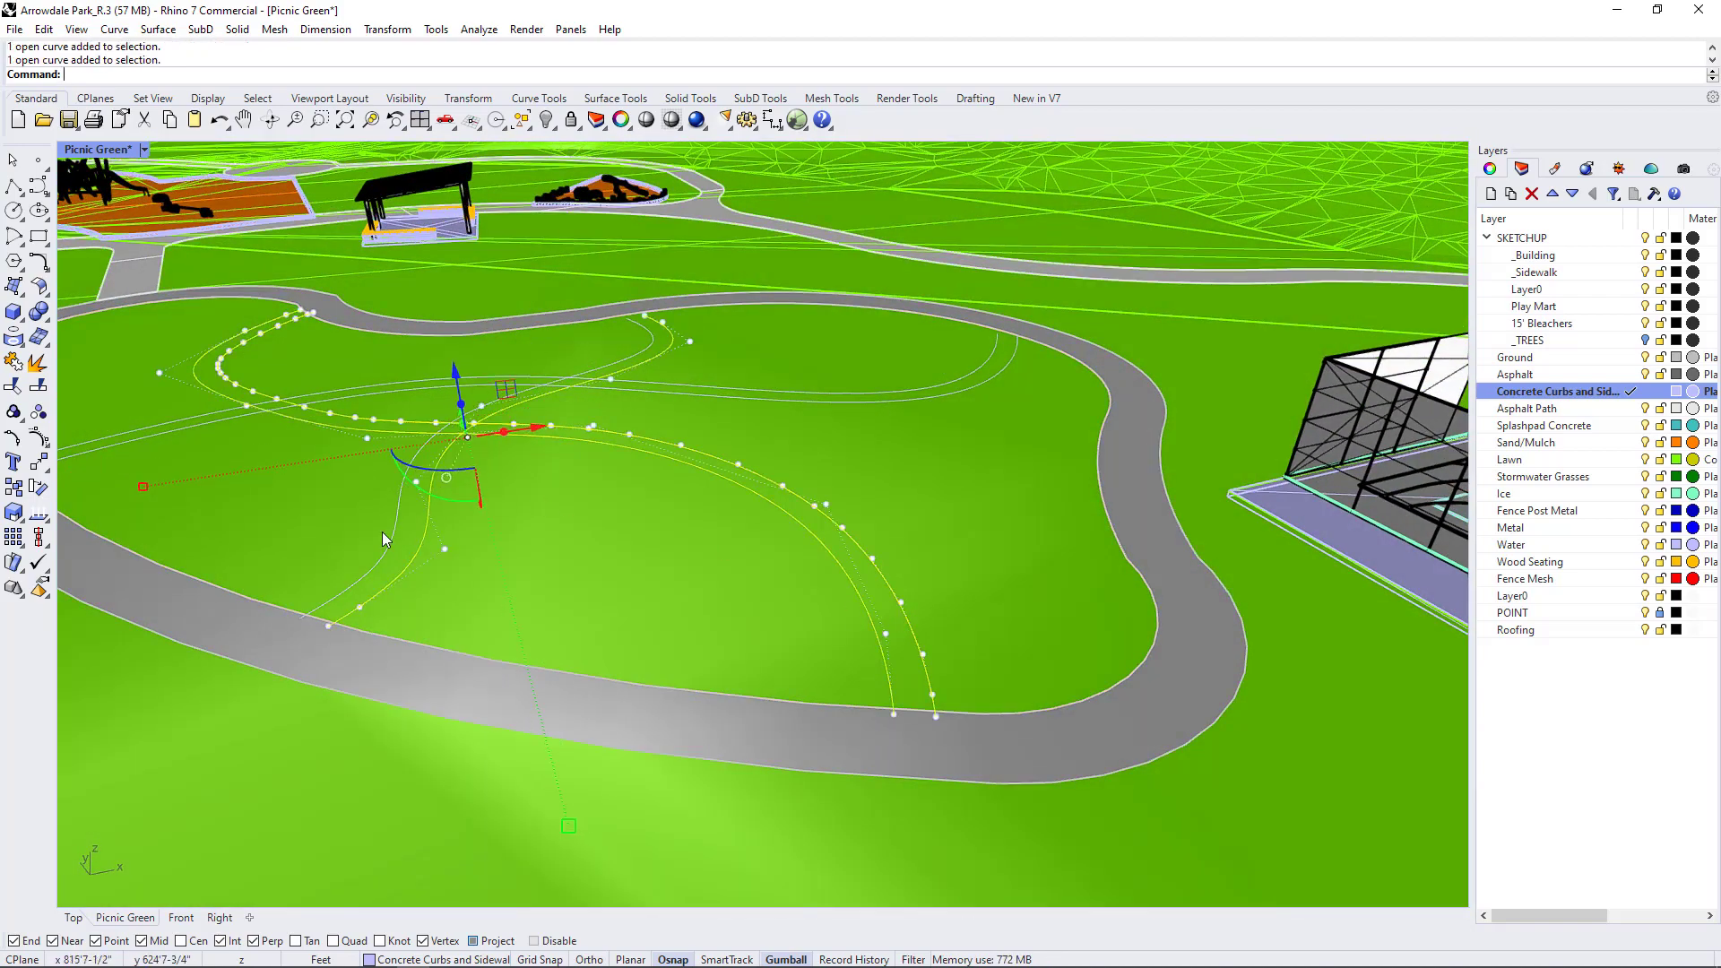
left_click(783, 398, "shift")
left_click(785, 391, "shift")
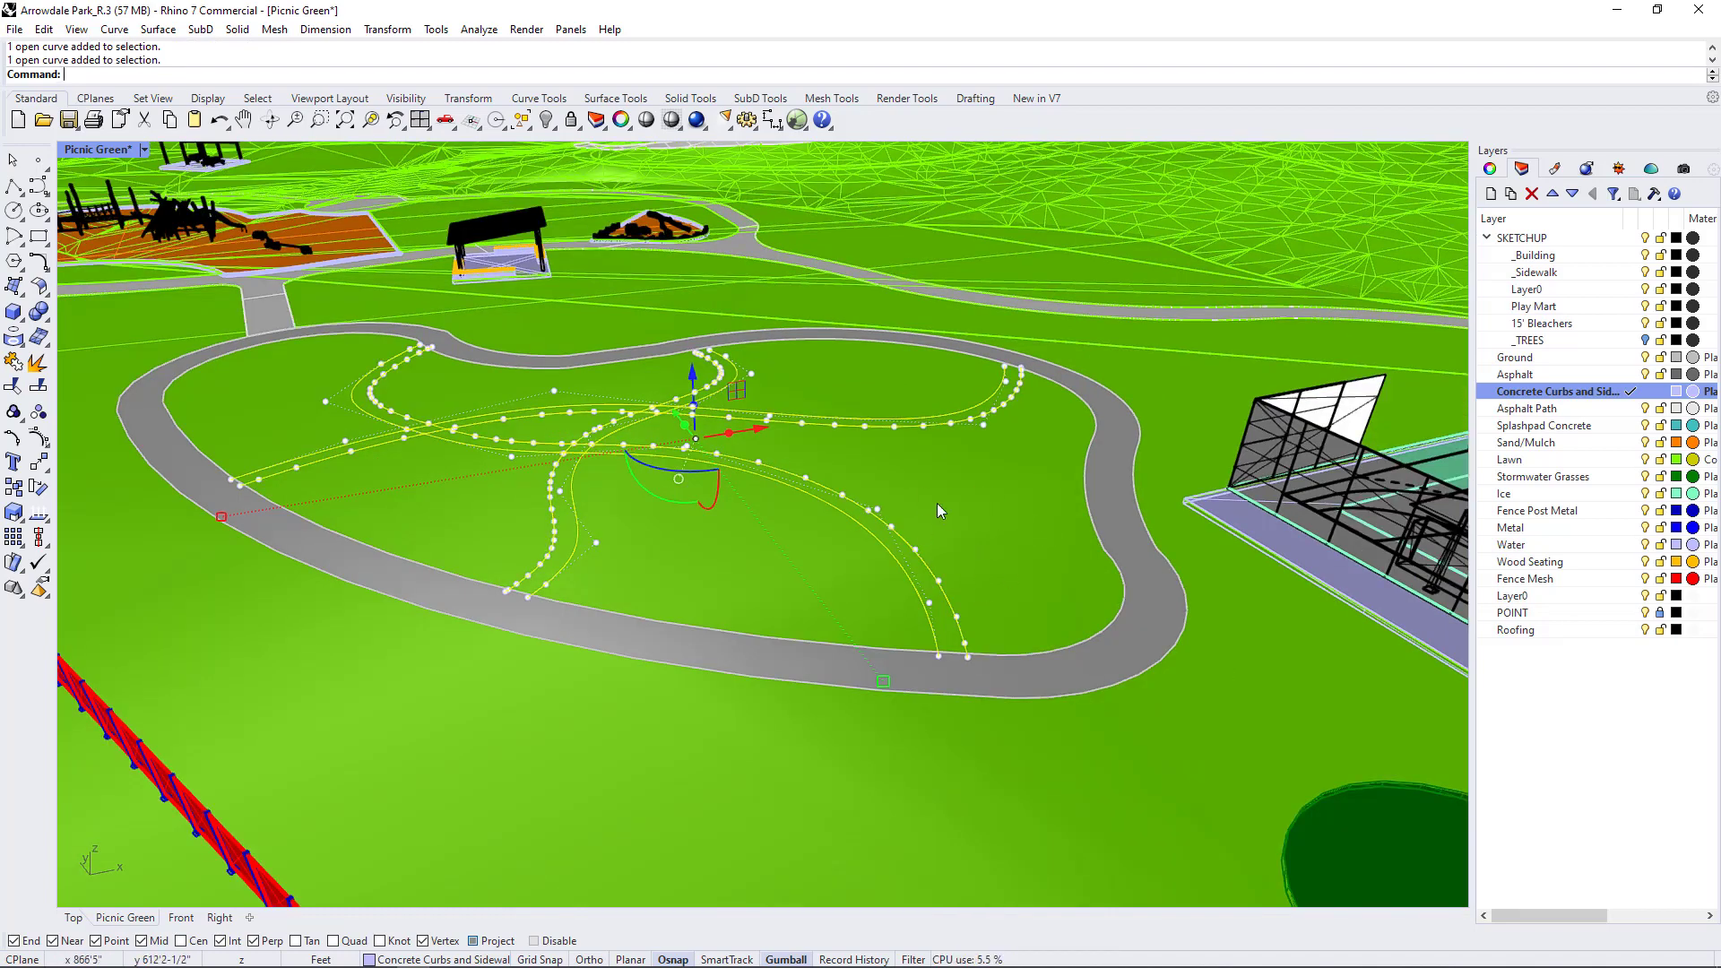
key("Return")
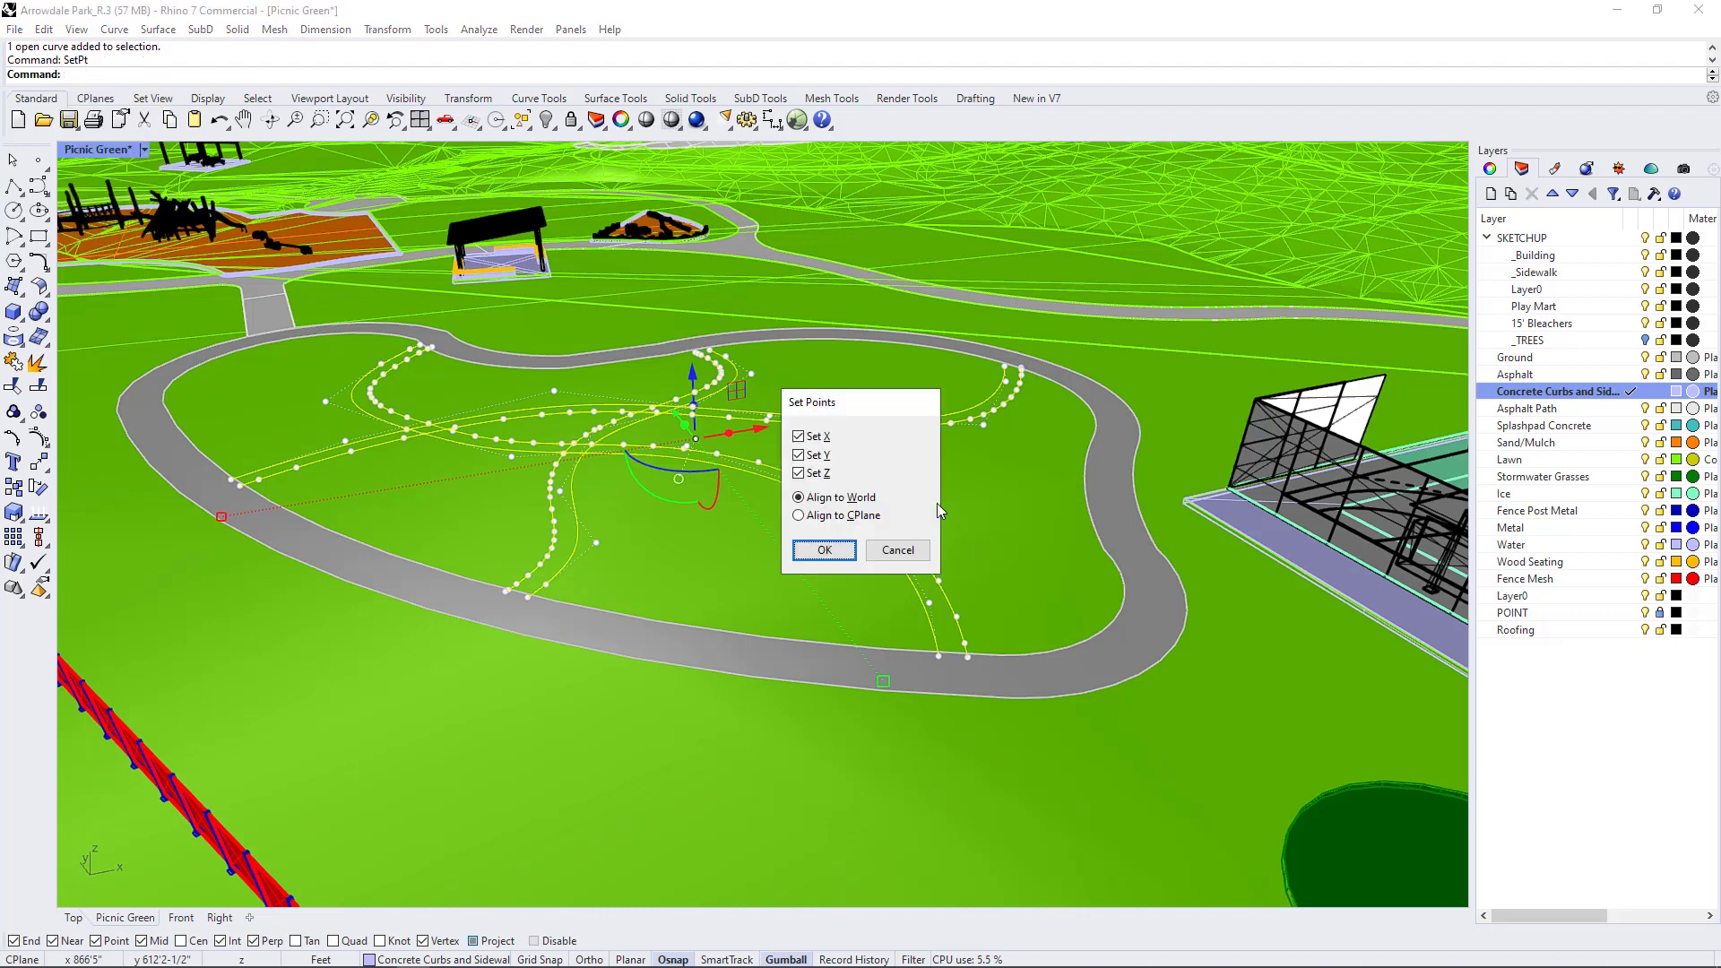
left_click(799, 436)
left_click(799, 456)
left_click(825, 548)
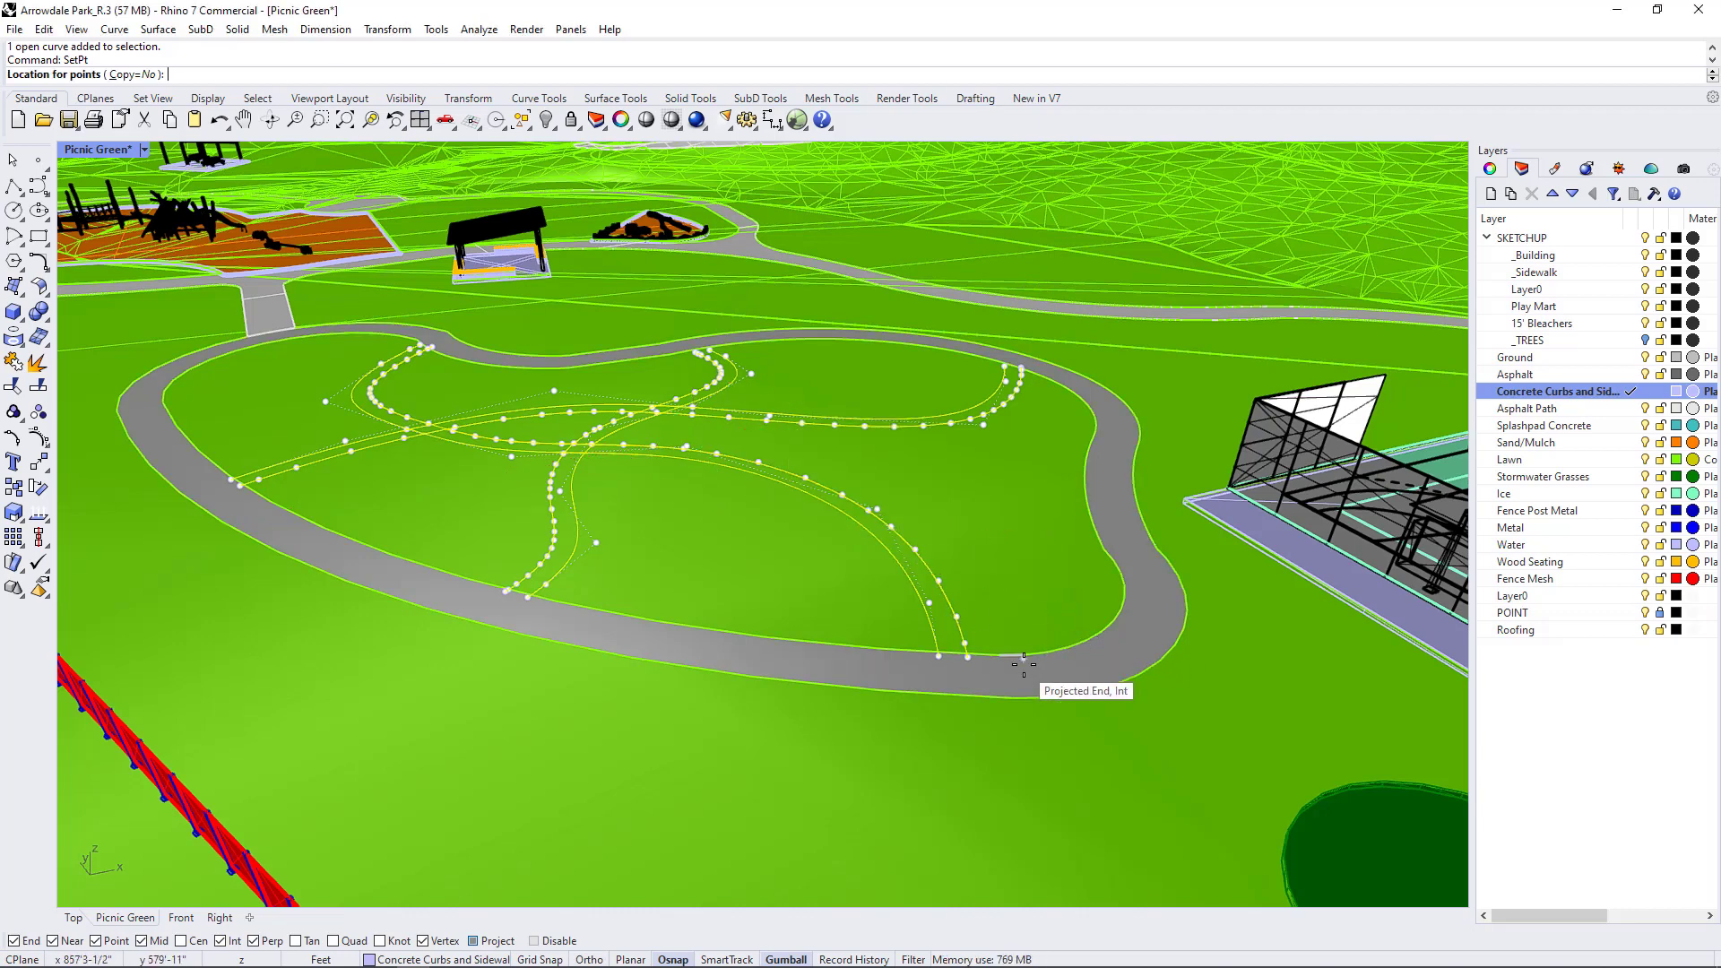
left_click(484, 943)
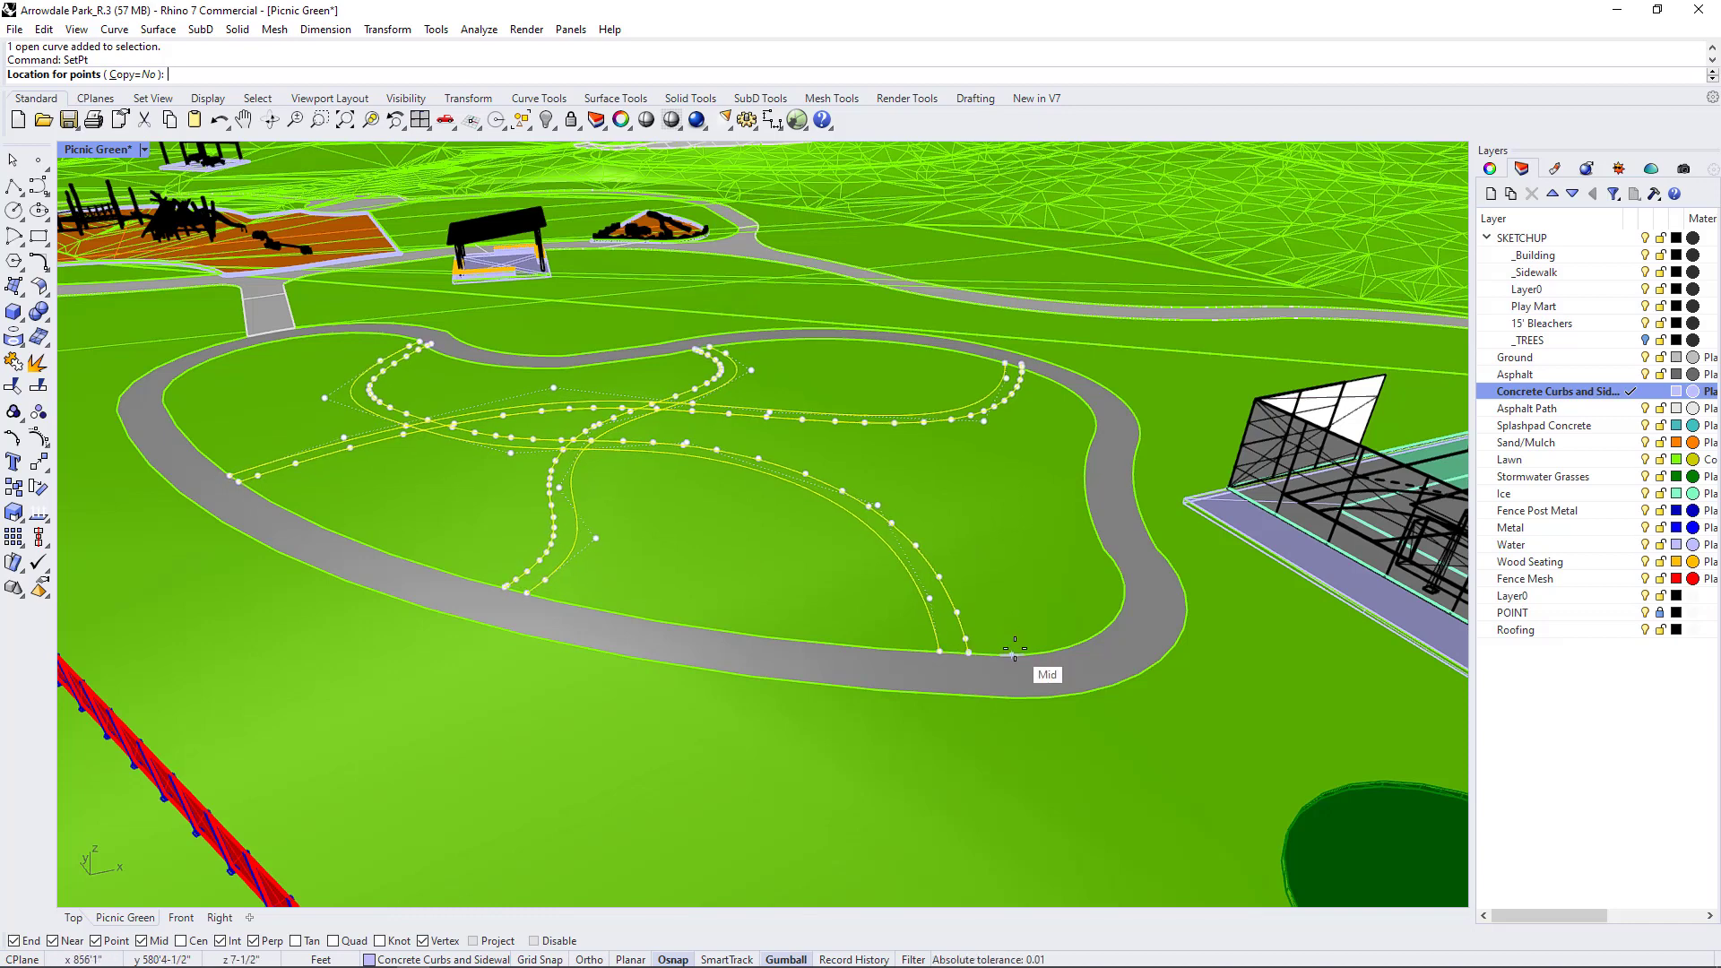
left_click(1015, 647)
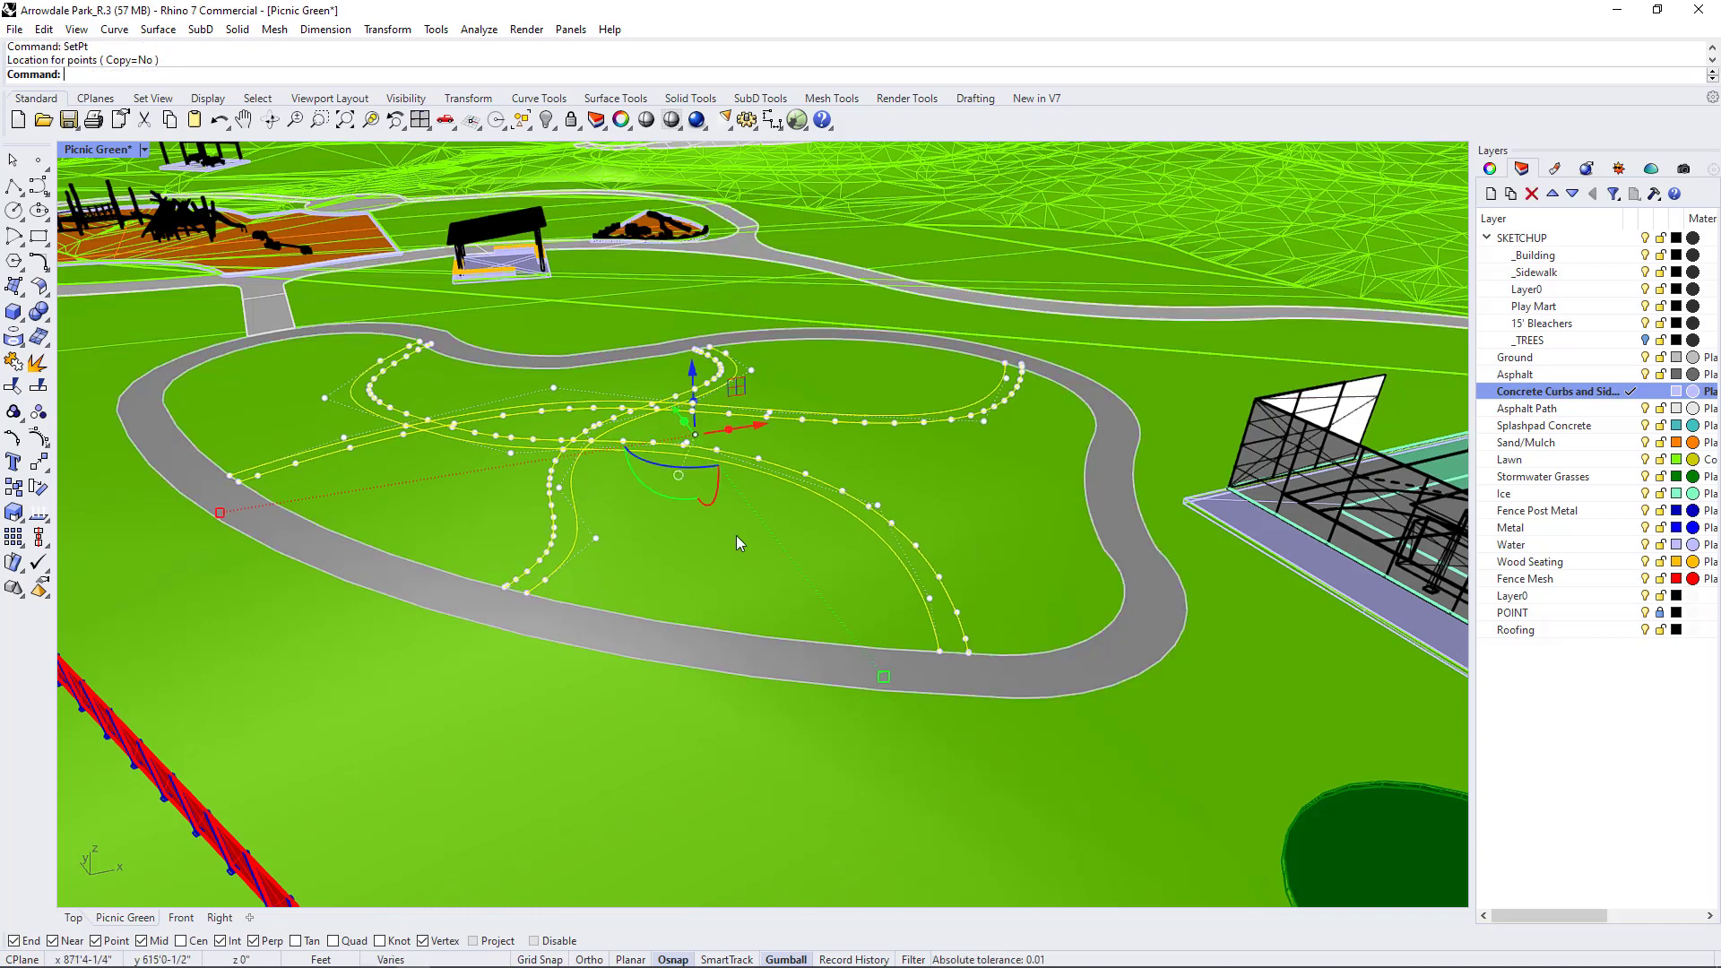
- Group the six band curves and split the inner lawn surface with them
key("ctrl+g")
left_click(276, 421)
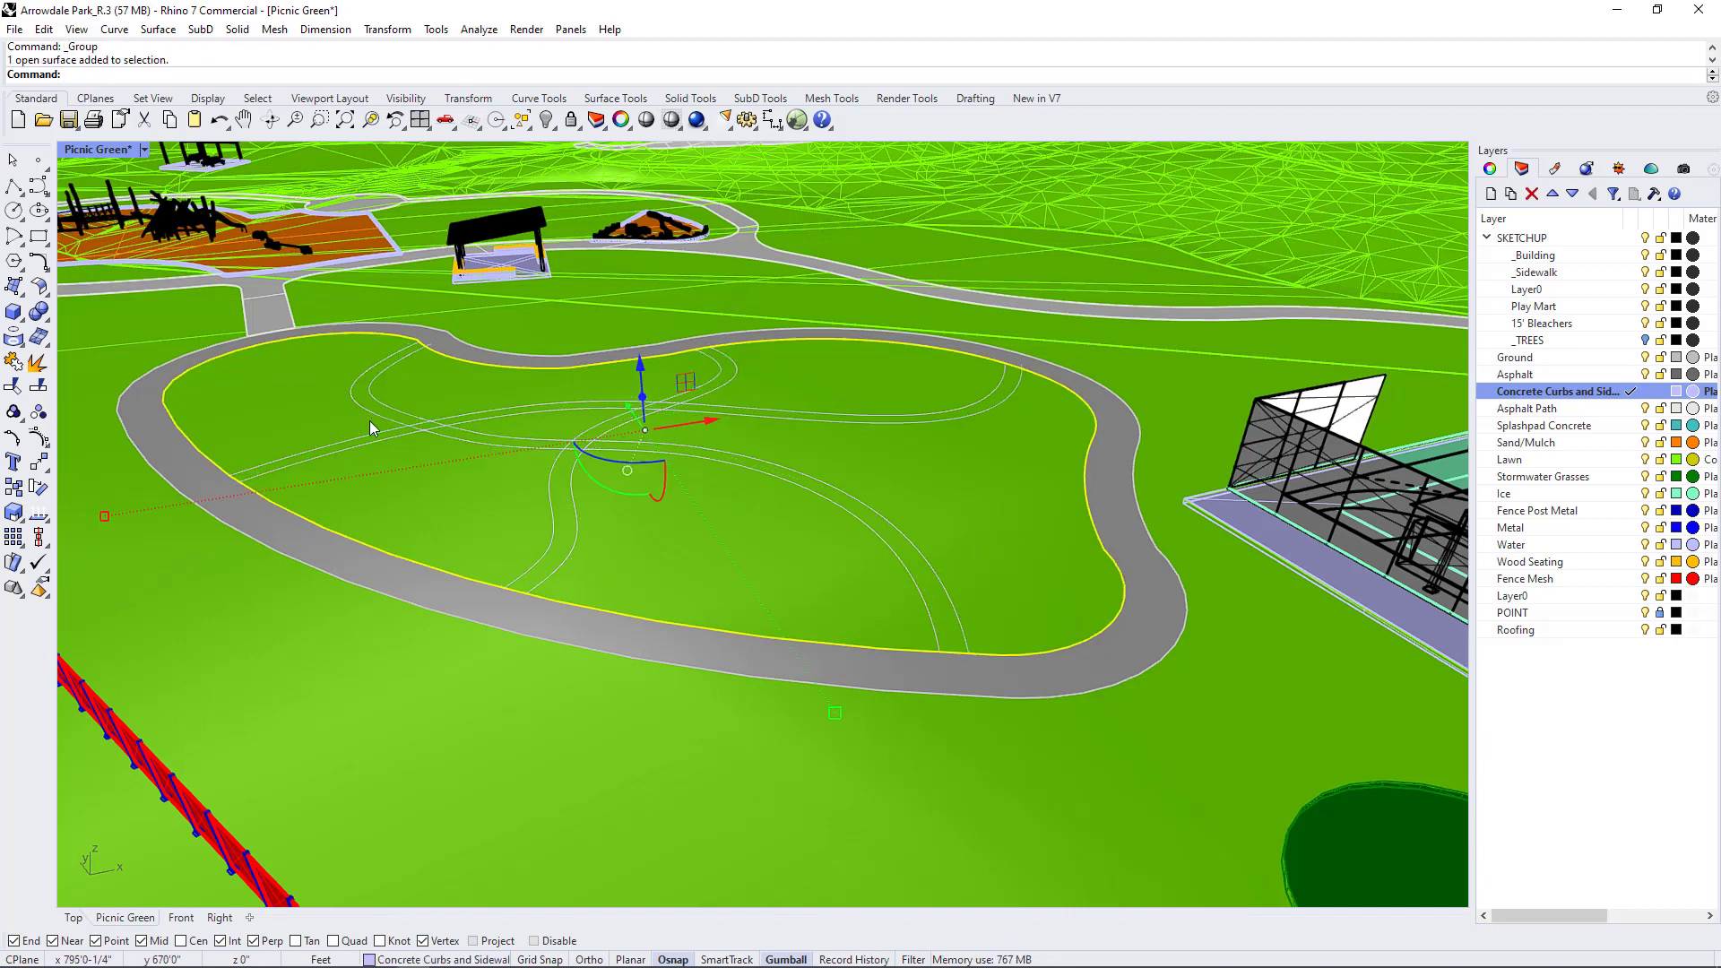
type("split")
key("Return")
left_click(478, 416)
key("Return")
- Join only the narrow band pieces of the split lawn into one polysurface and merge all its coplanar faces
right_click_drag(858, 408, 959, 480)
left_click(968, 459, "ctrl")
left_click(818, 325, "ctrl")
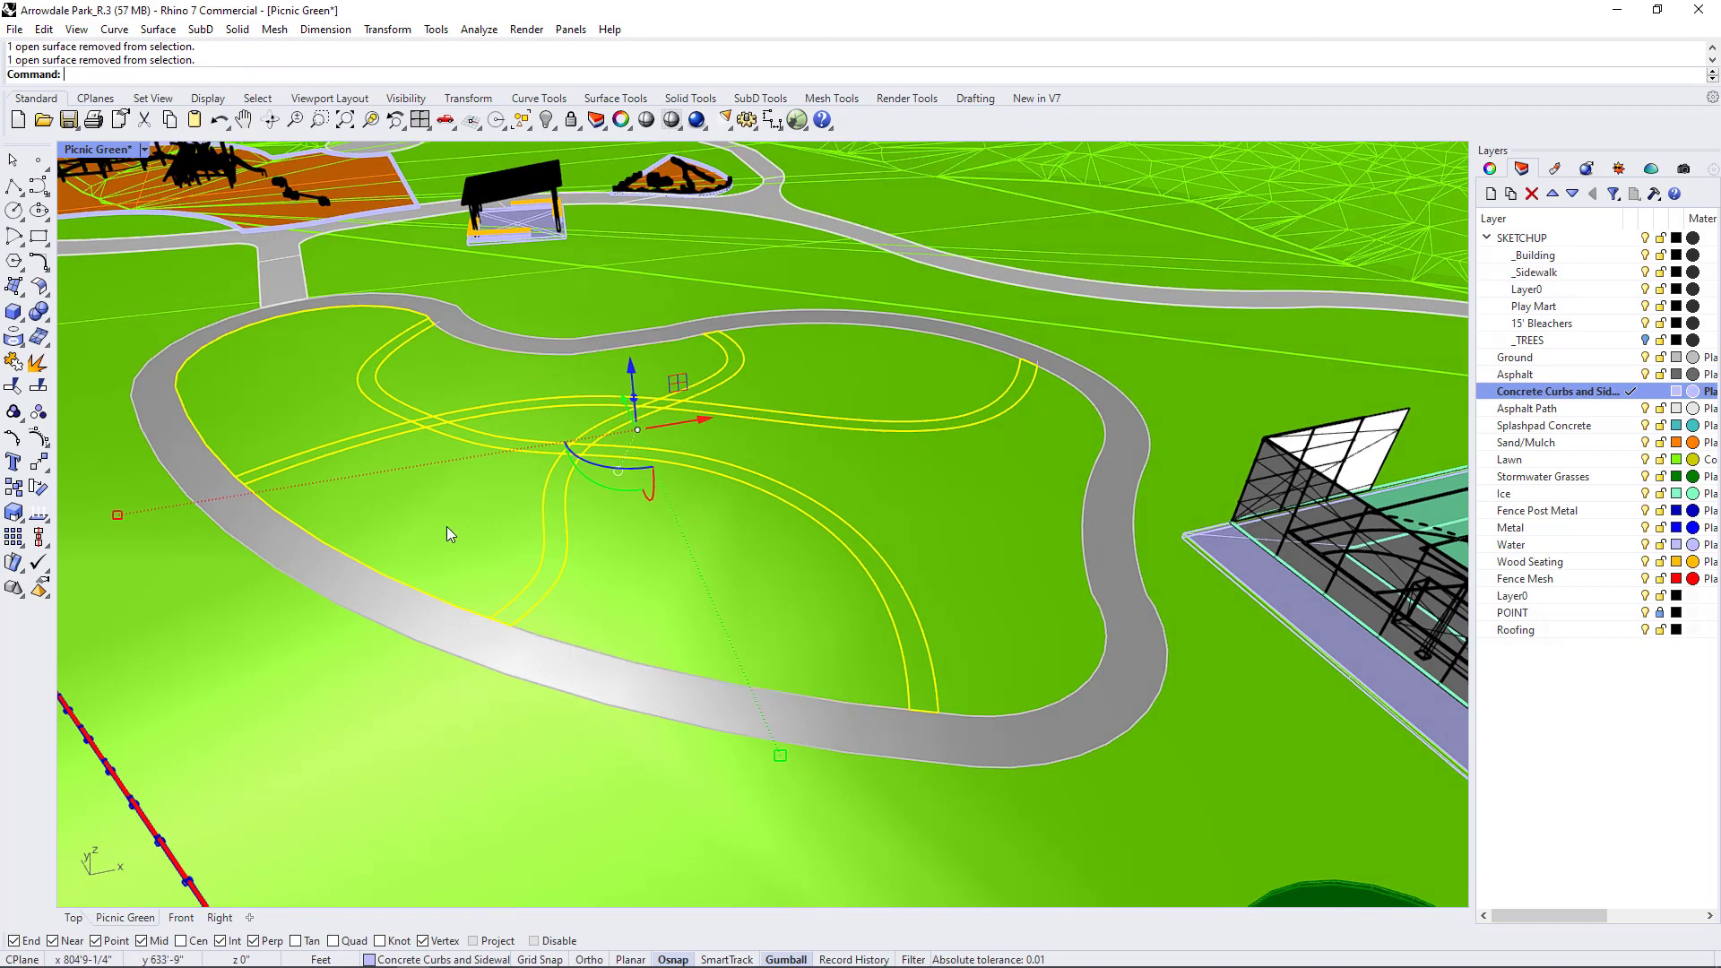
left_click(307, 343, "ctrl")
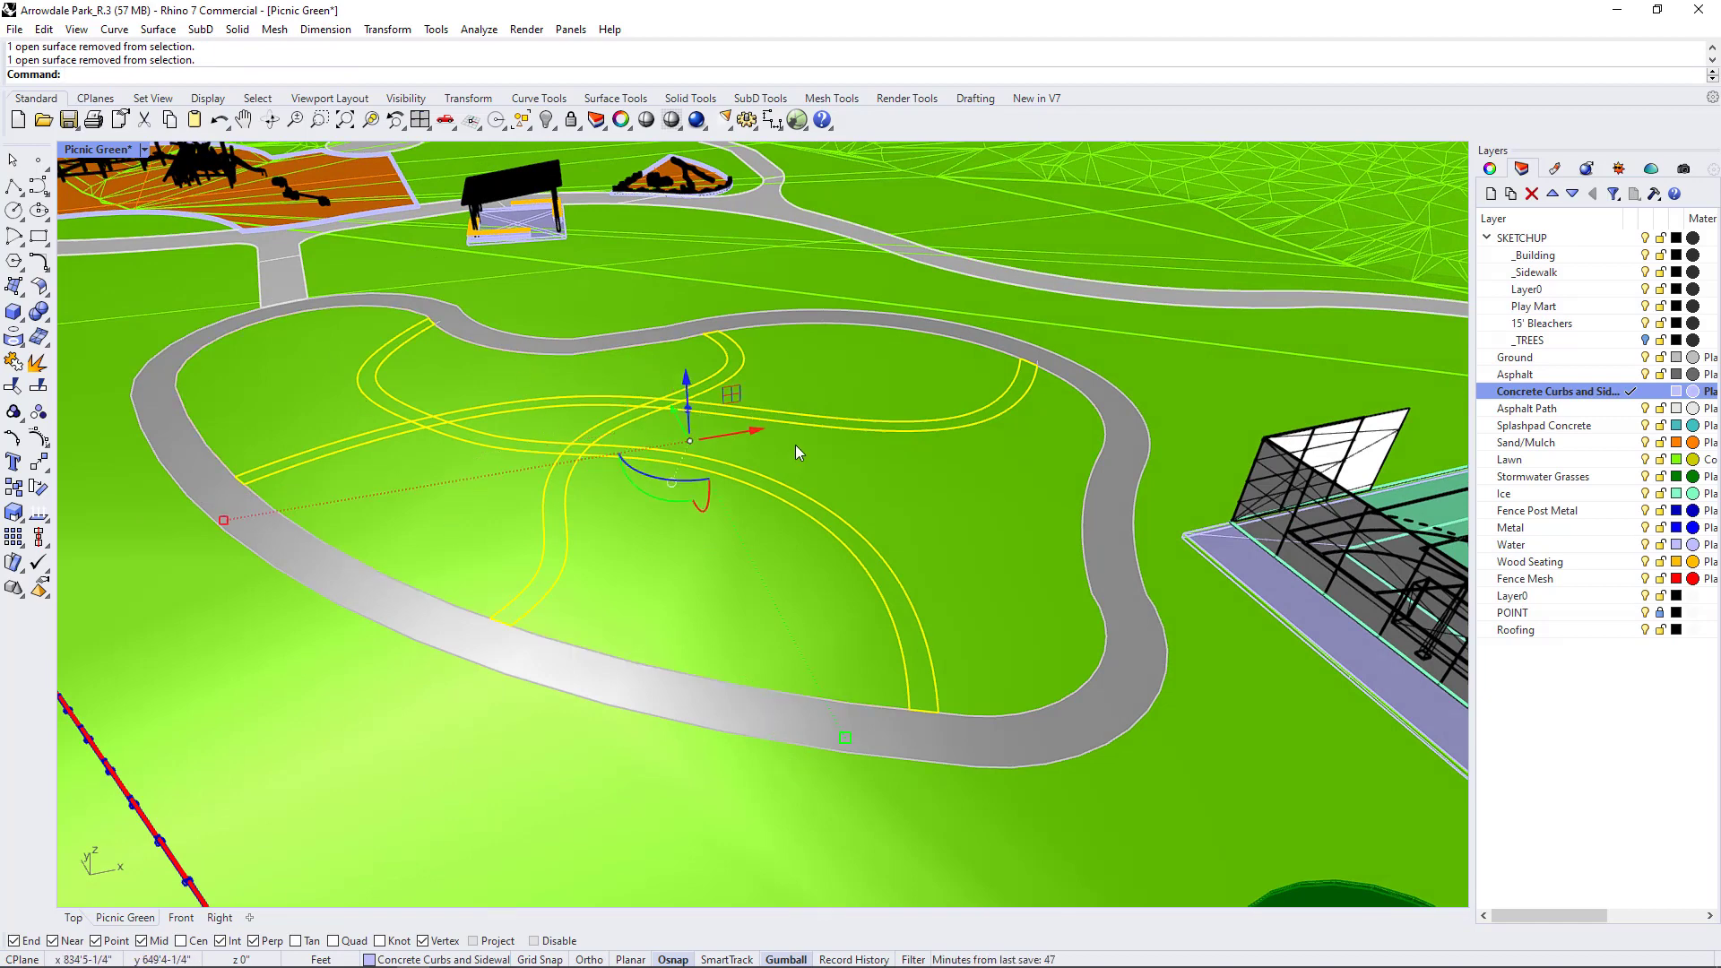
type("J")
key("Return")
type("MergeAllCoplanarFaces")
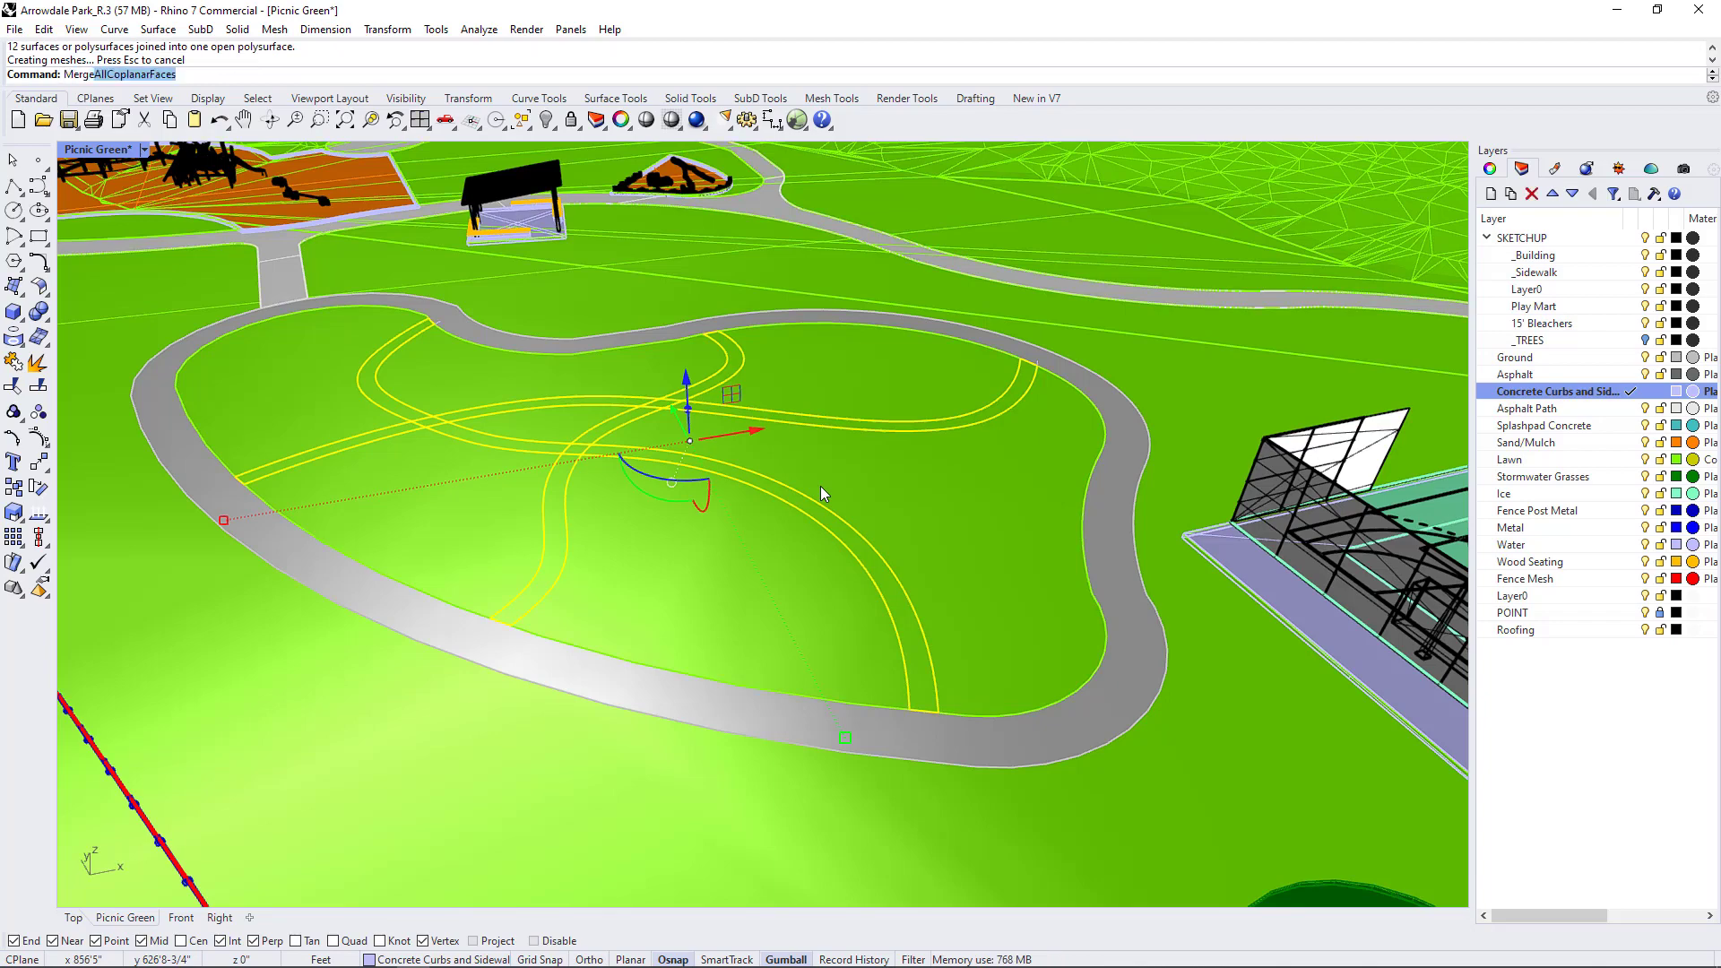
key("Return")
- Change the merged band surface to the Asphalt Path layer and deselect it
right_click_drag(748, 488, 804, 514)
scroll(554, 509, "up", 9)
scroll(622, 466, "down", 14)
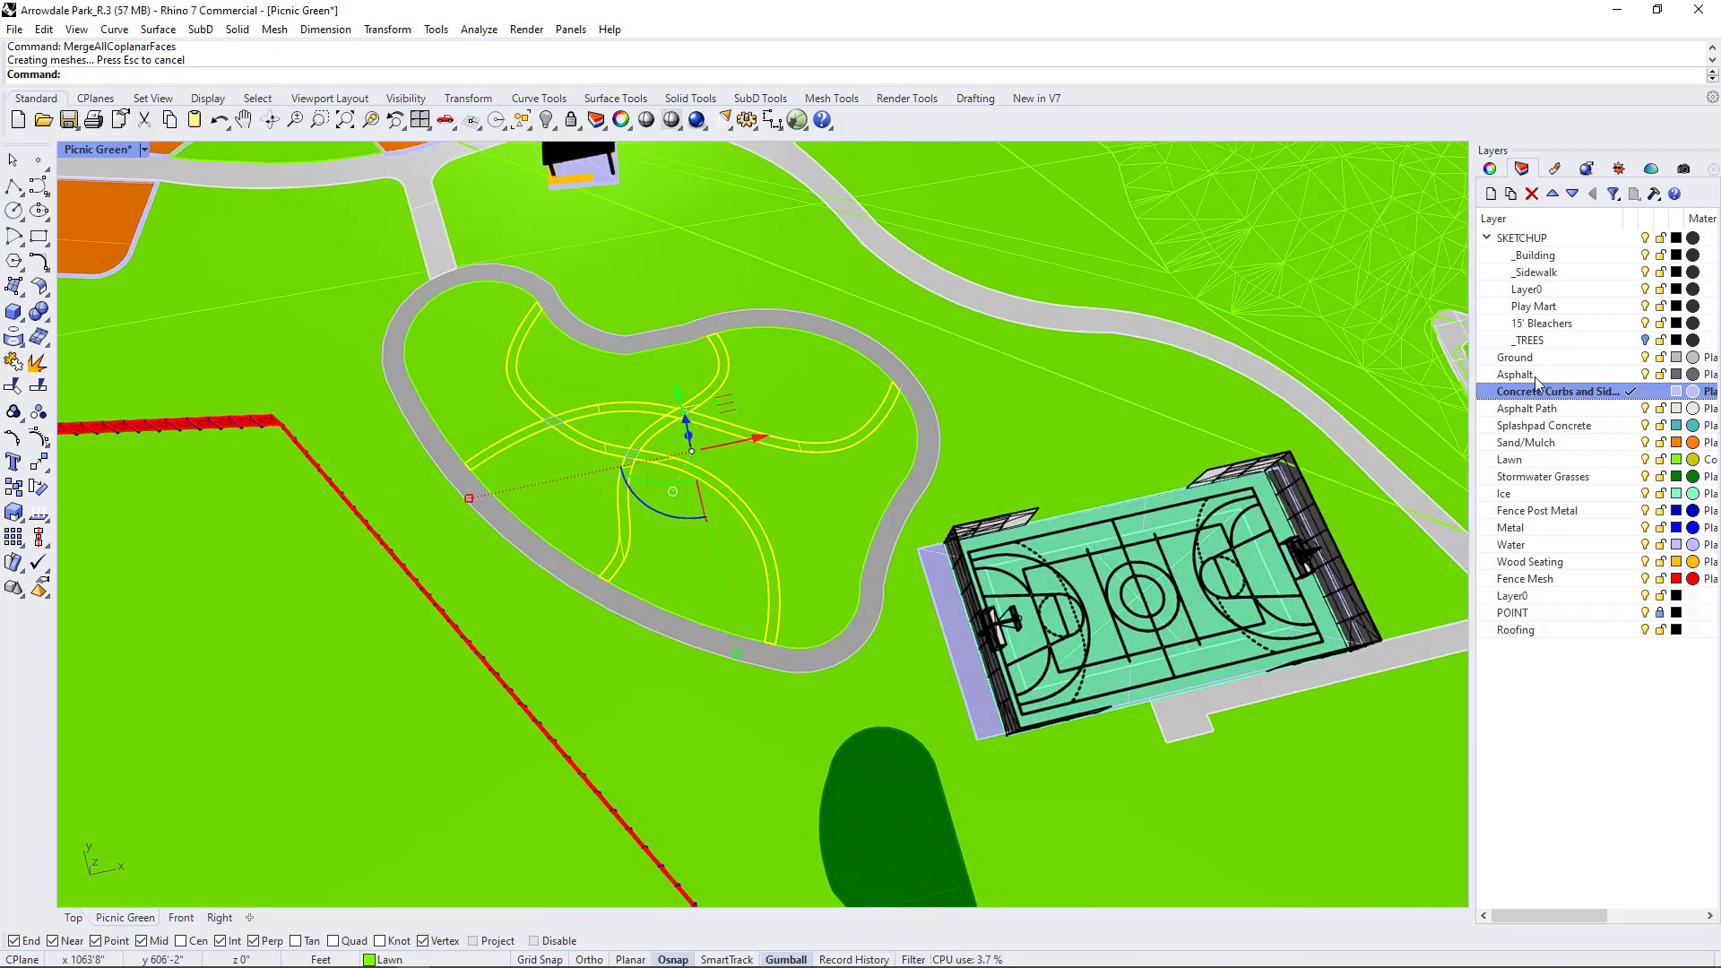
right_click(1557, 414)
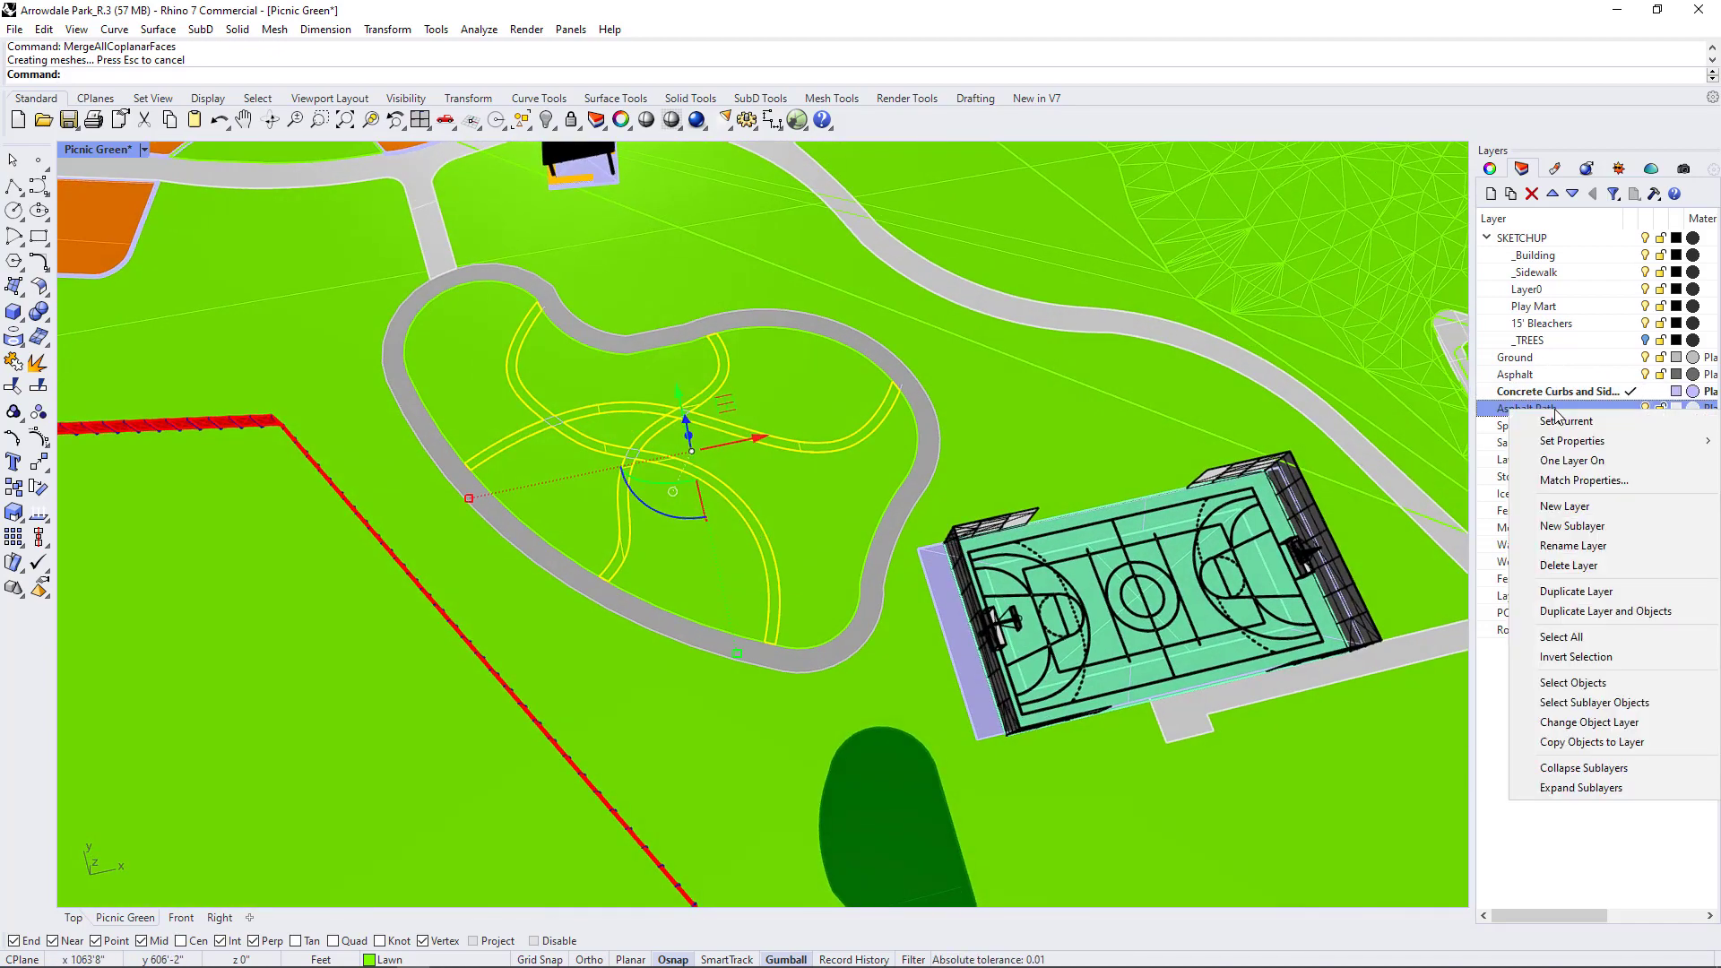
left_click(1602, 724)
scroll(672, 513, "up", 6)
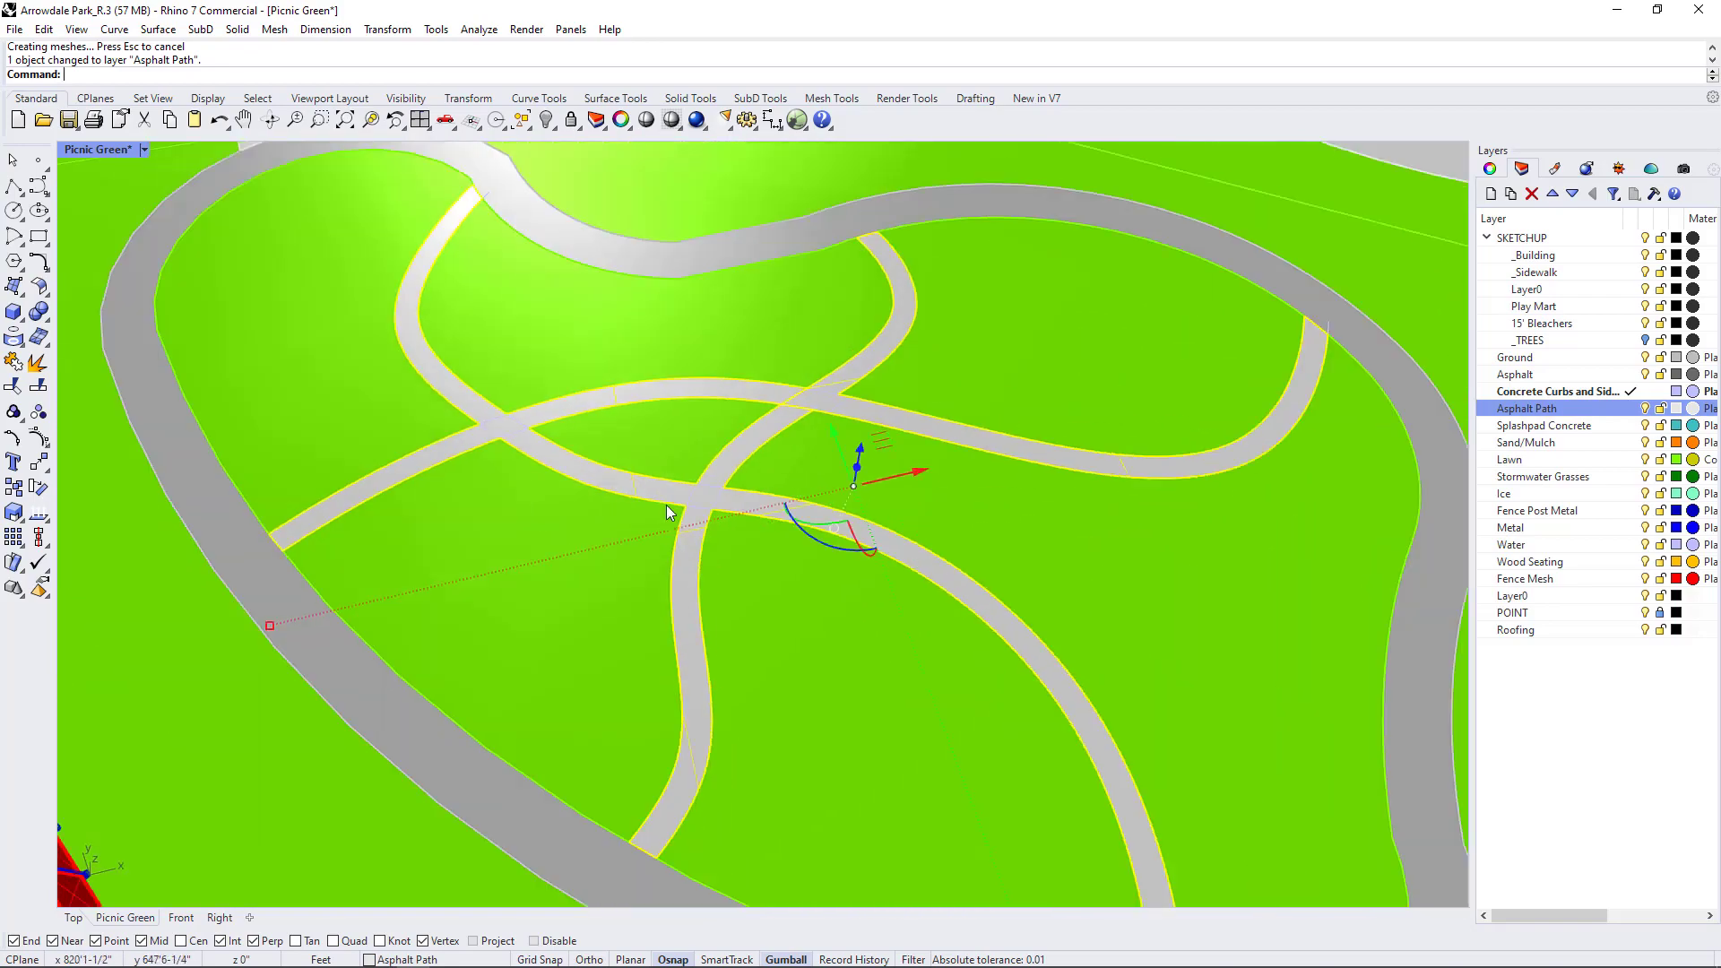
scroll(673, 512, "down", 5)
right_click_drag(673, 513, 840, 566)
scroll(970, 632, "up", 8)
key("Escape")
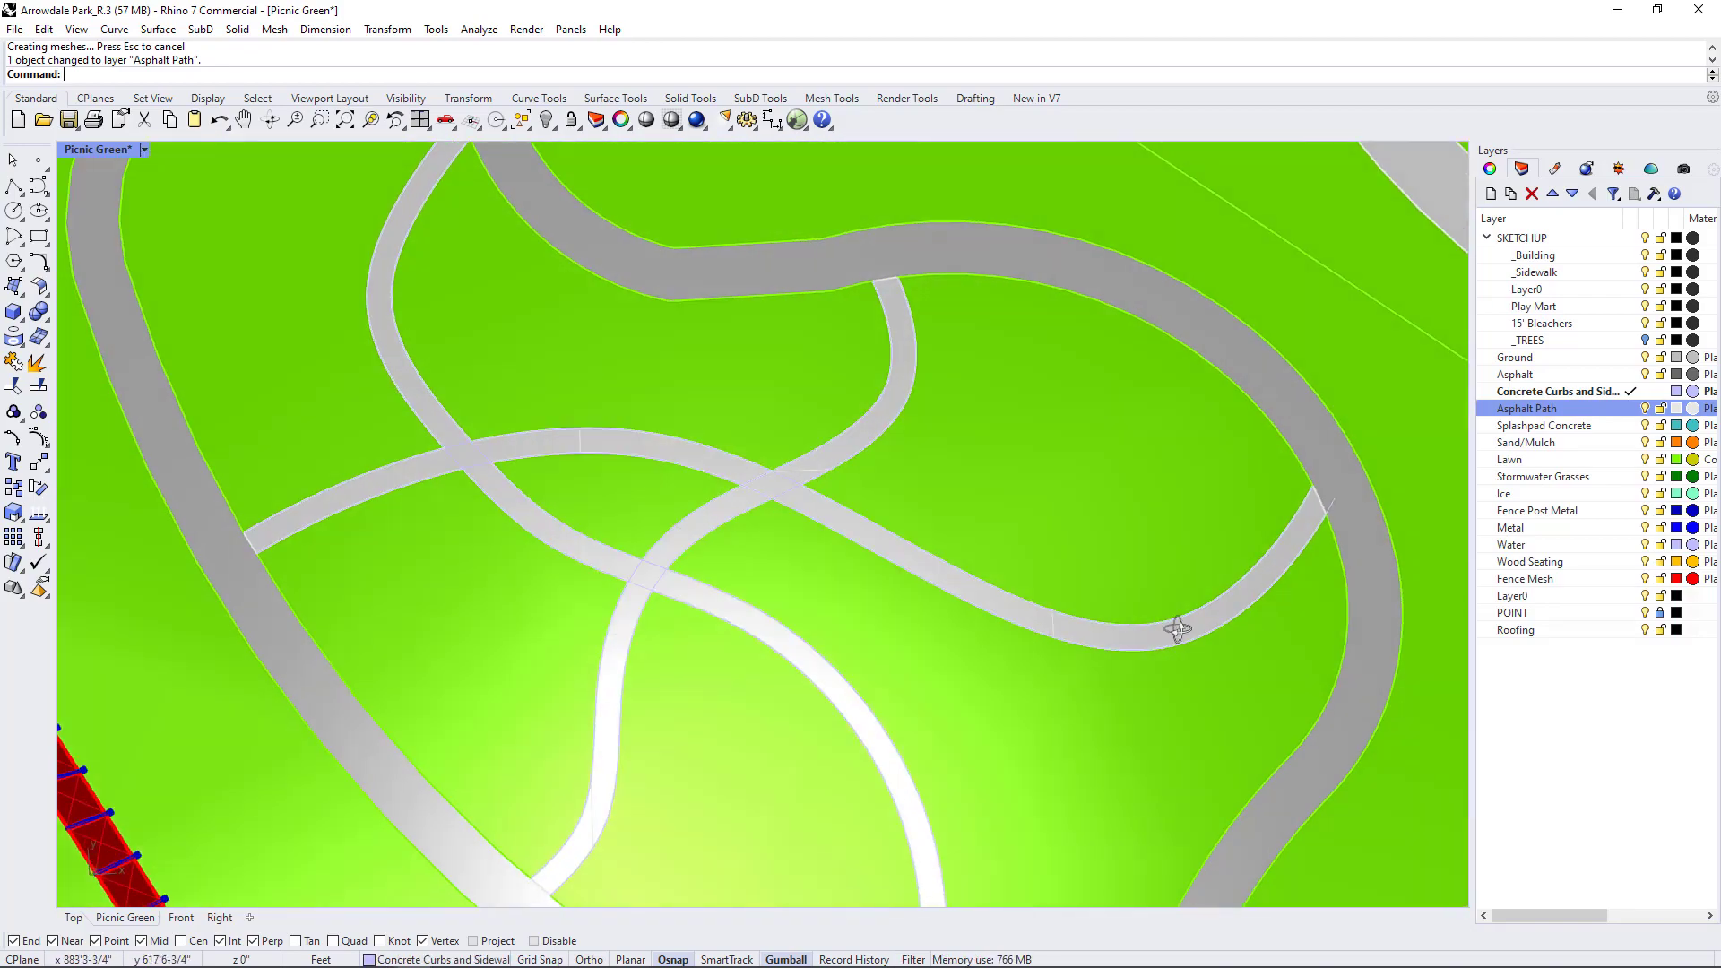
- Undo the edits to the inner lawn back through the split and the band curves' Z point-setting, until the lawn is hidden again
right_click_drag(1176, 625, 860, 538)
scroll(920, 458, "up", 3)
scroll(1105, 597, "up", 5)
right_click_drag(1104, 597, 1026, 631)
scroll(1026, 622, "down", 6)
key("ctrl+z")
key("ctrl+z")
key("ctrl+z")
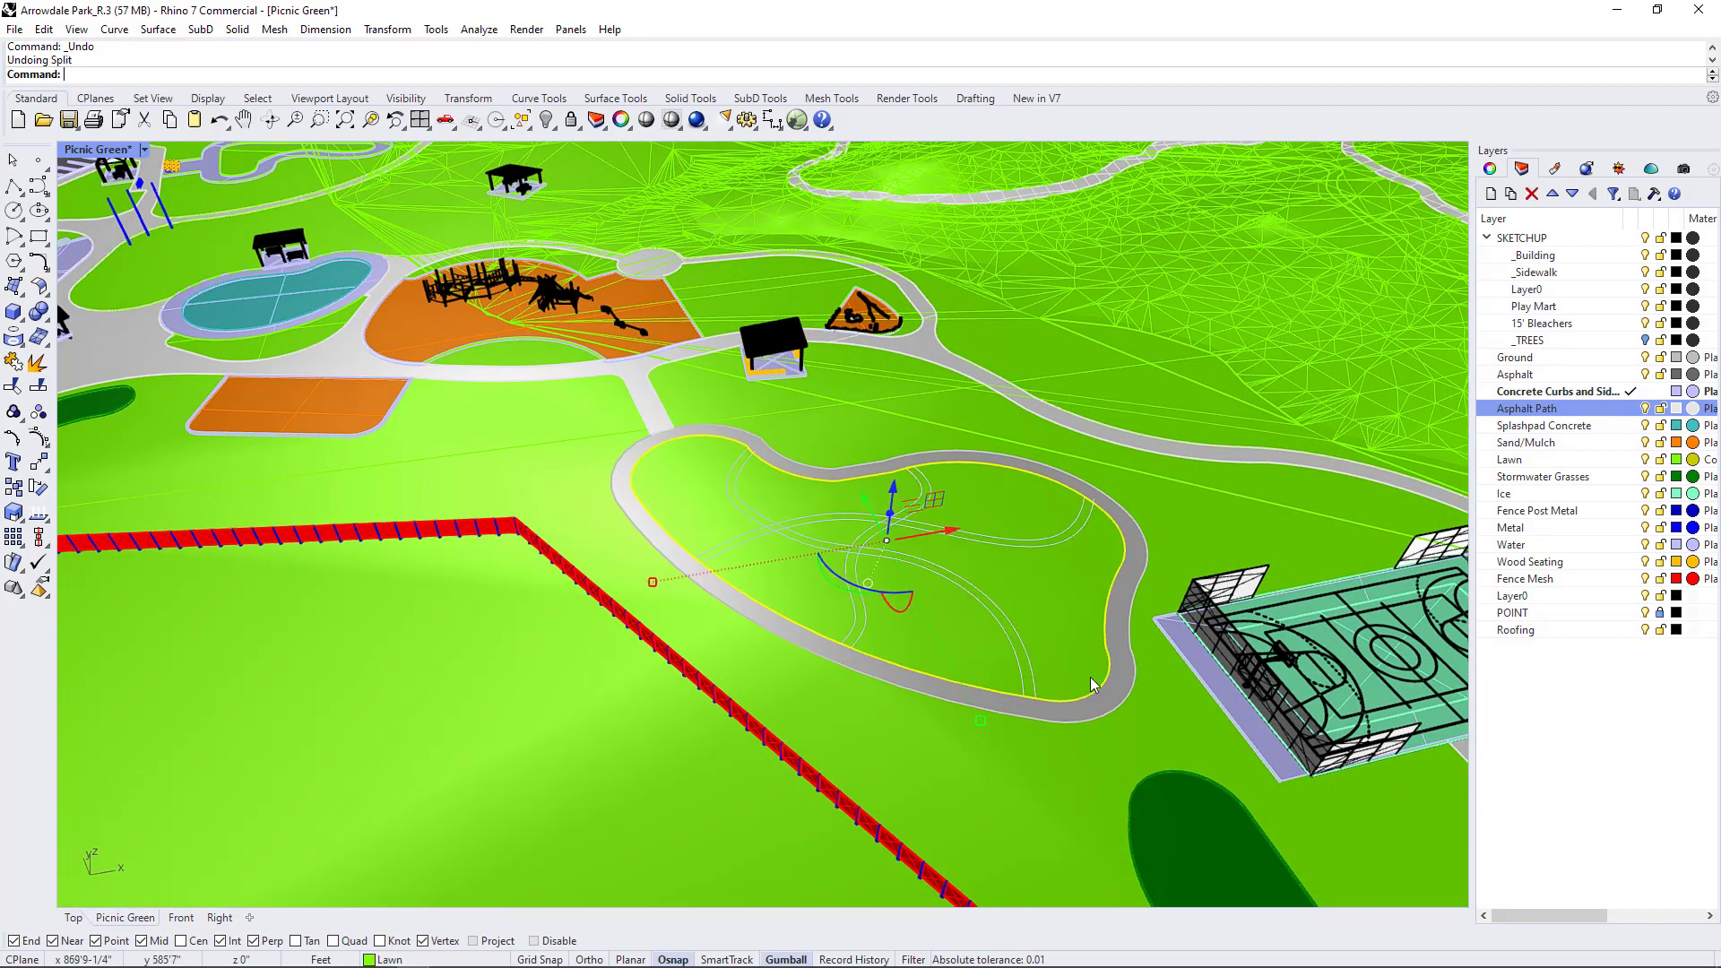
key("ctrl+z")
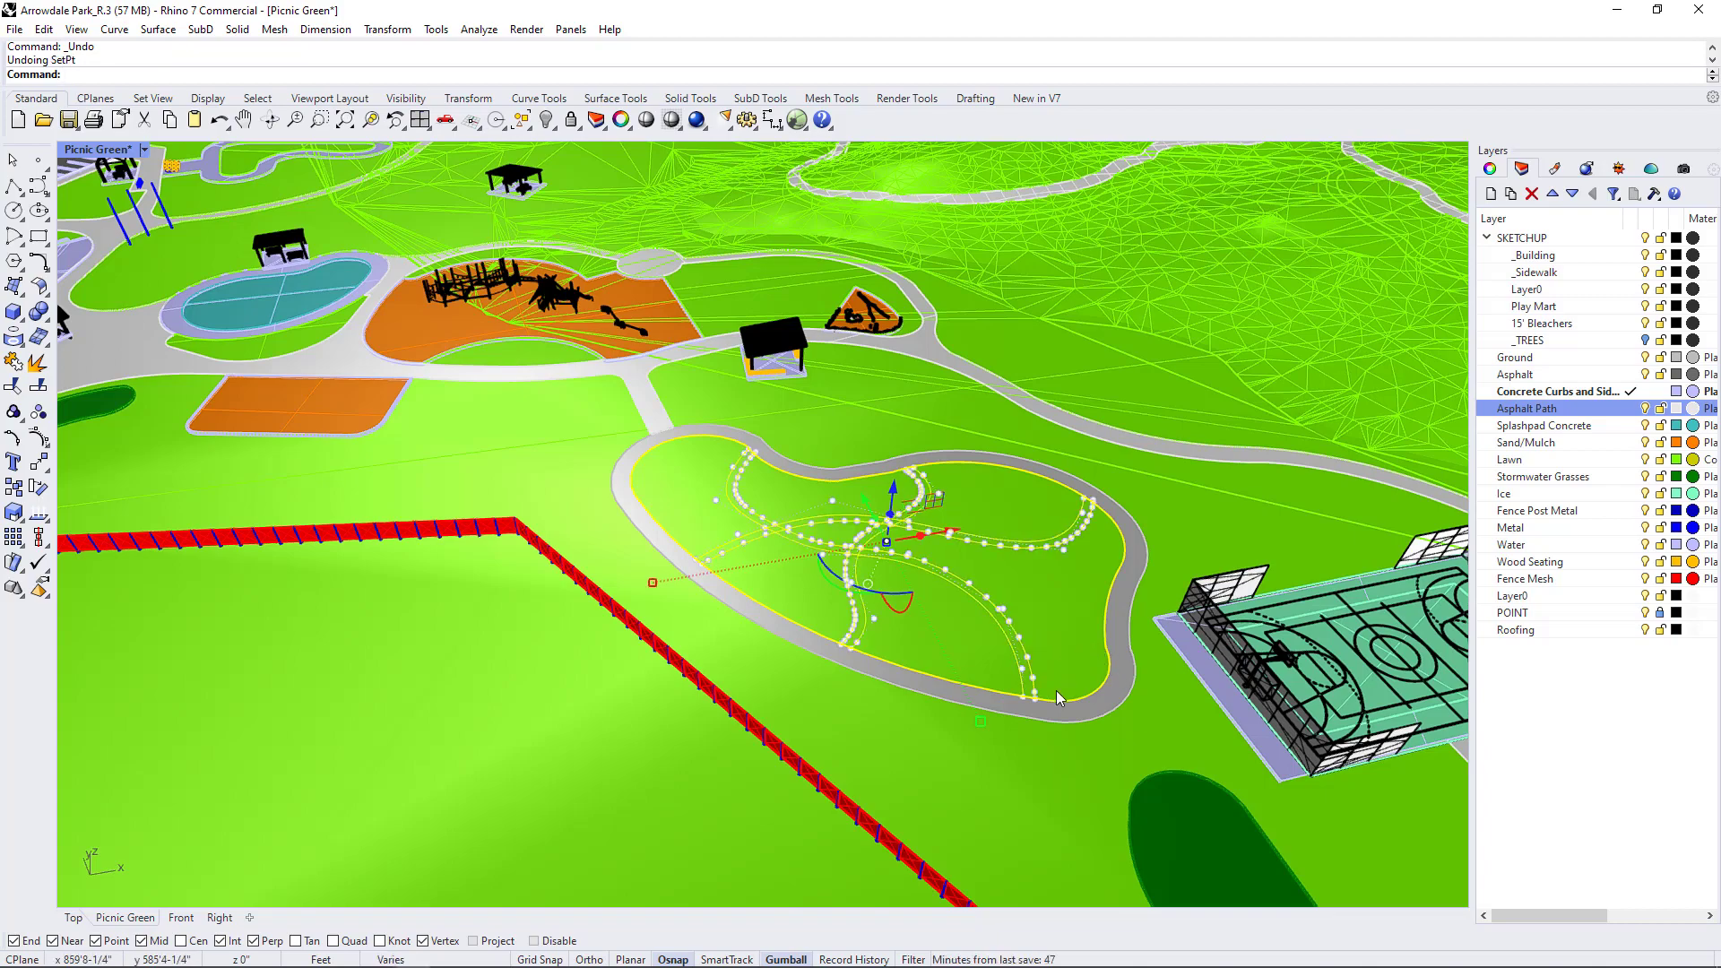
key("ctrl+z")
right_click_drag(1072, 712, 1104, 582)
scroll(1105, 588, "up", 5)
scroll(1098, 568, "down", 3)
scroll(1109, 643, "up", 3)
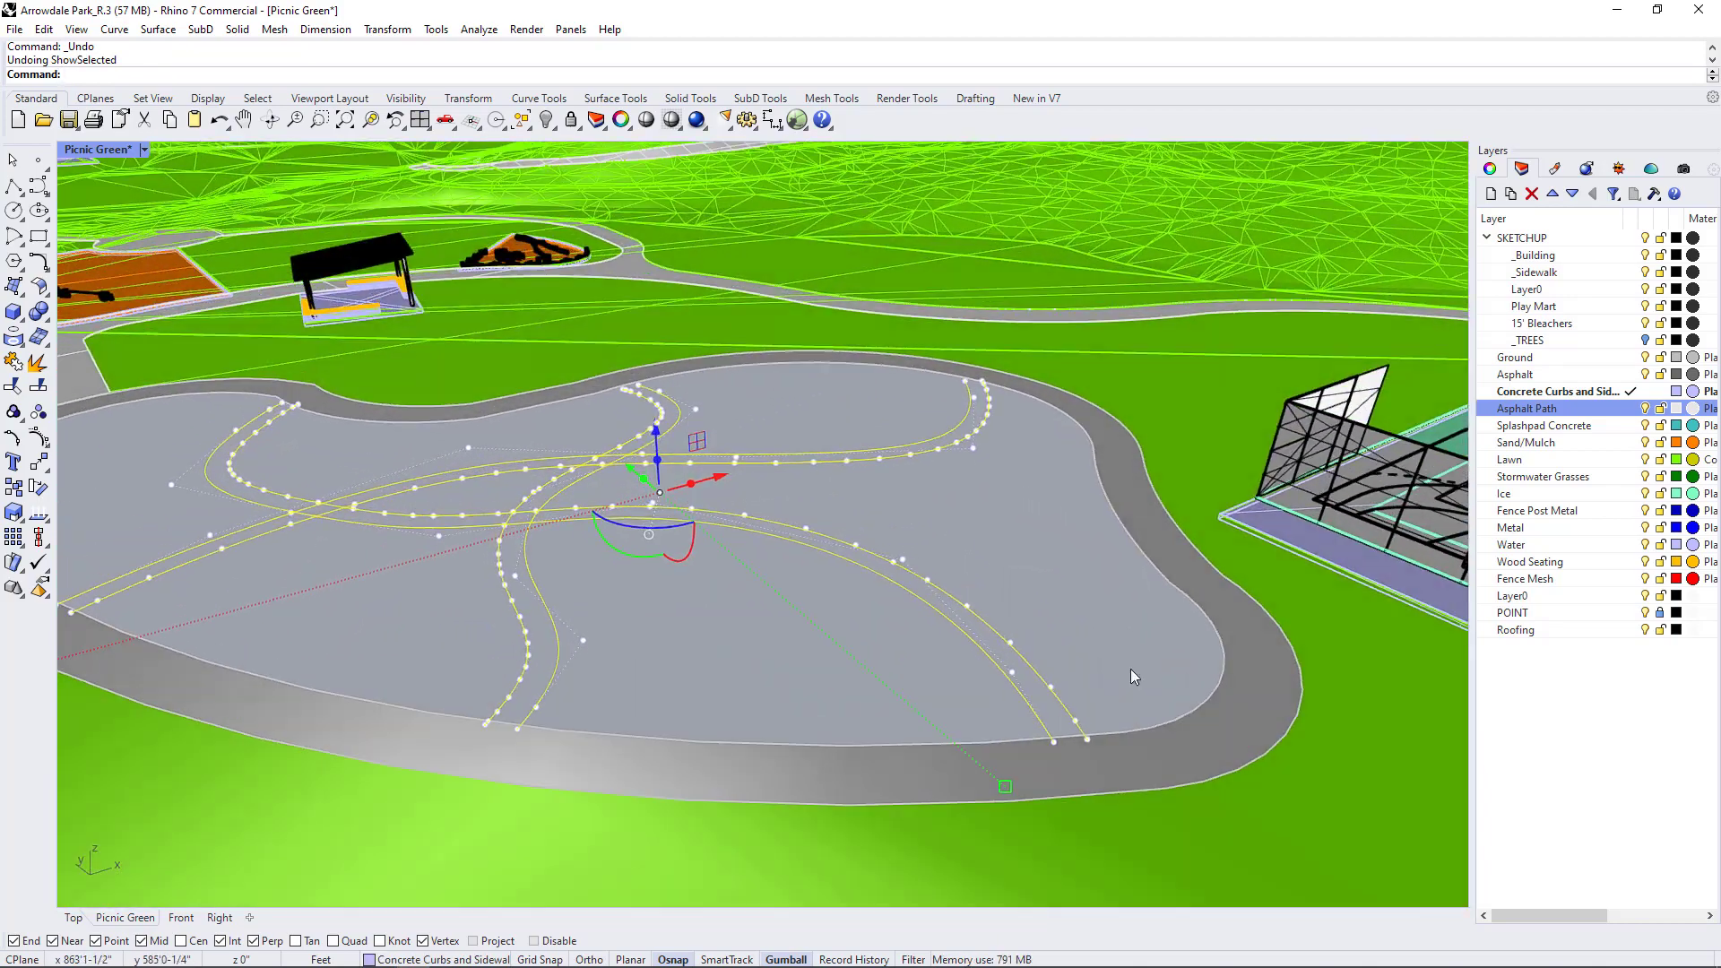
- Group the six band curves, show the hidden lawn surface inside the looping path, and clear the selection
type("g")
key("Return")
middle_click(906, 477)
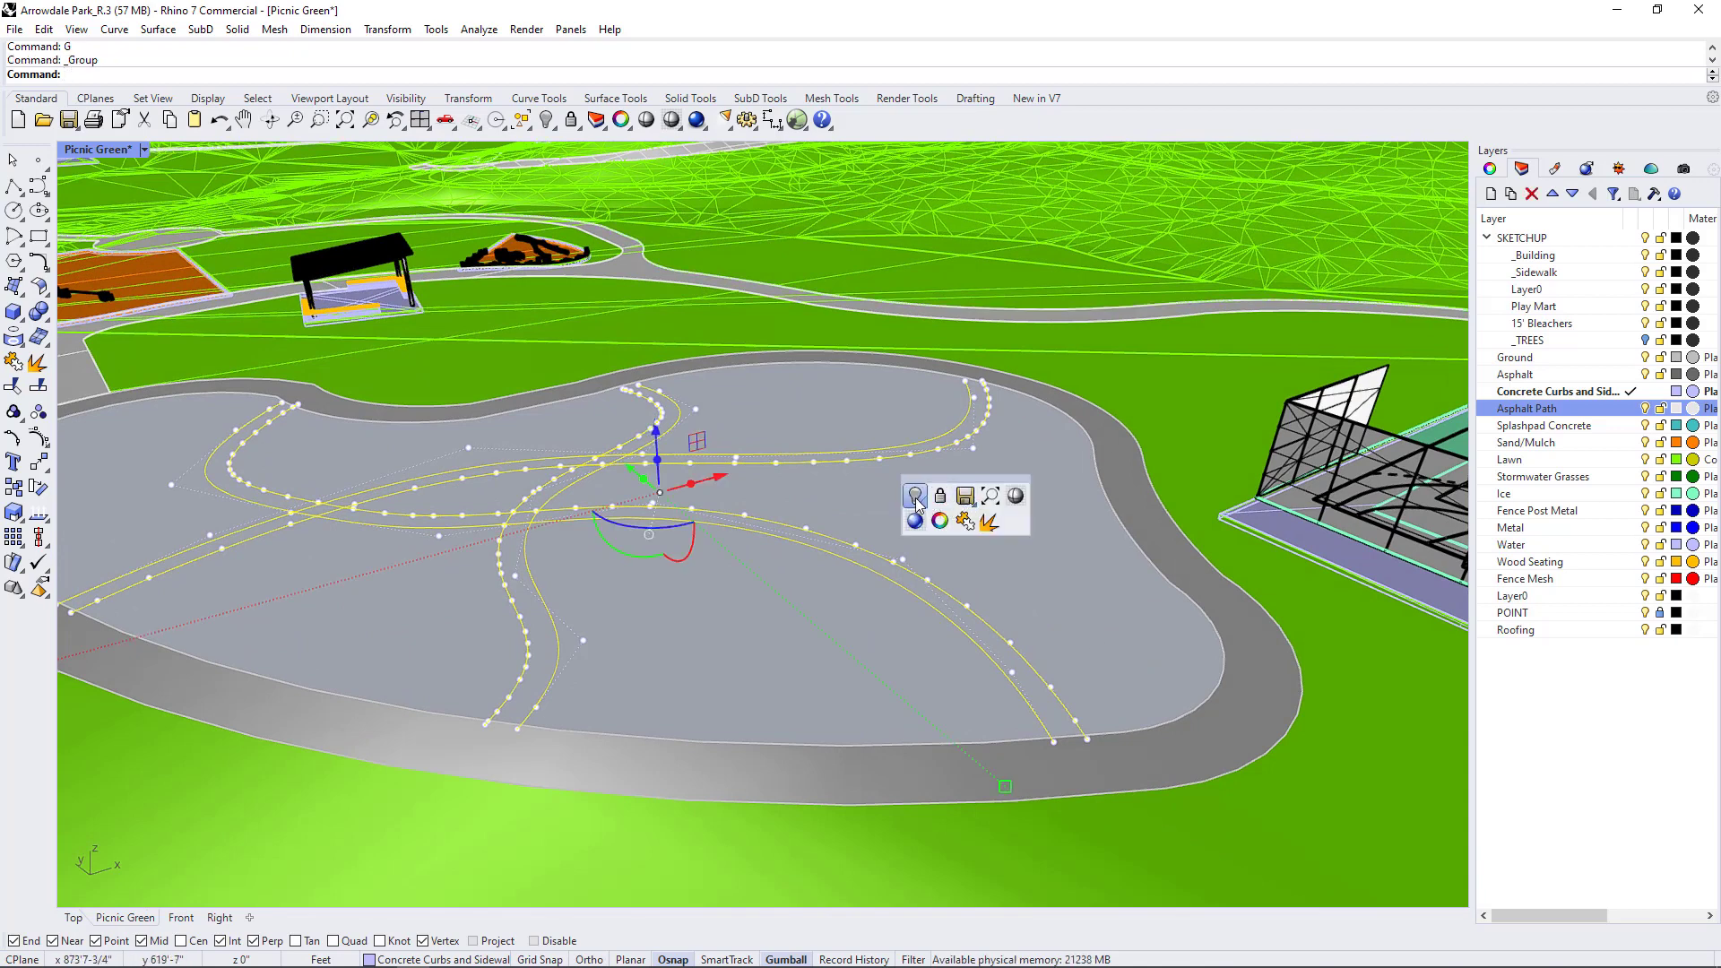
left_click(915, 497)
left_click(970, 528)
key("Return")
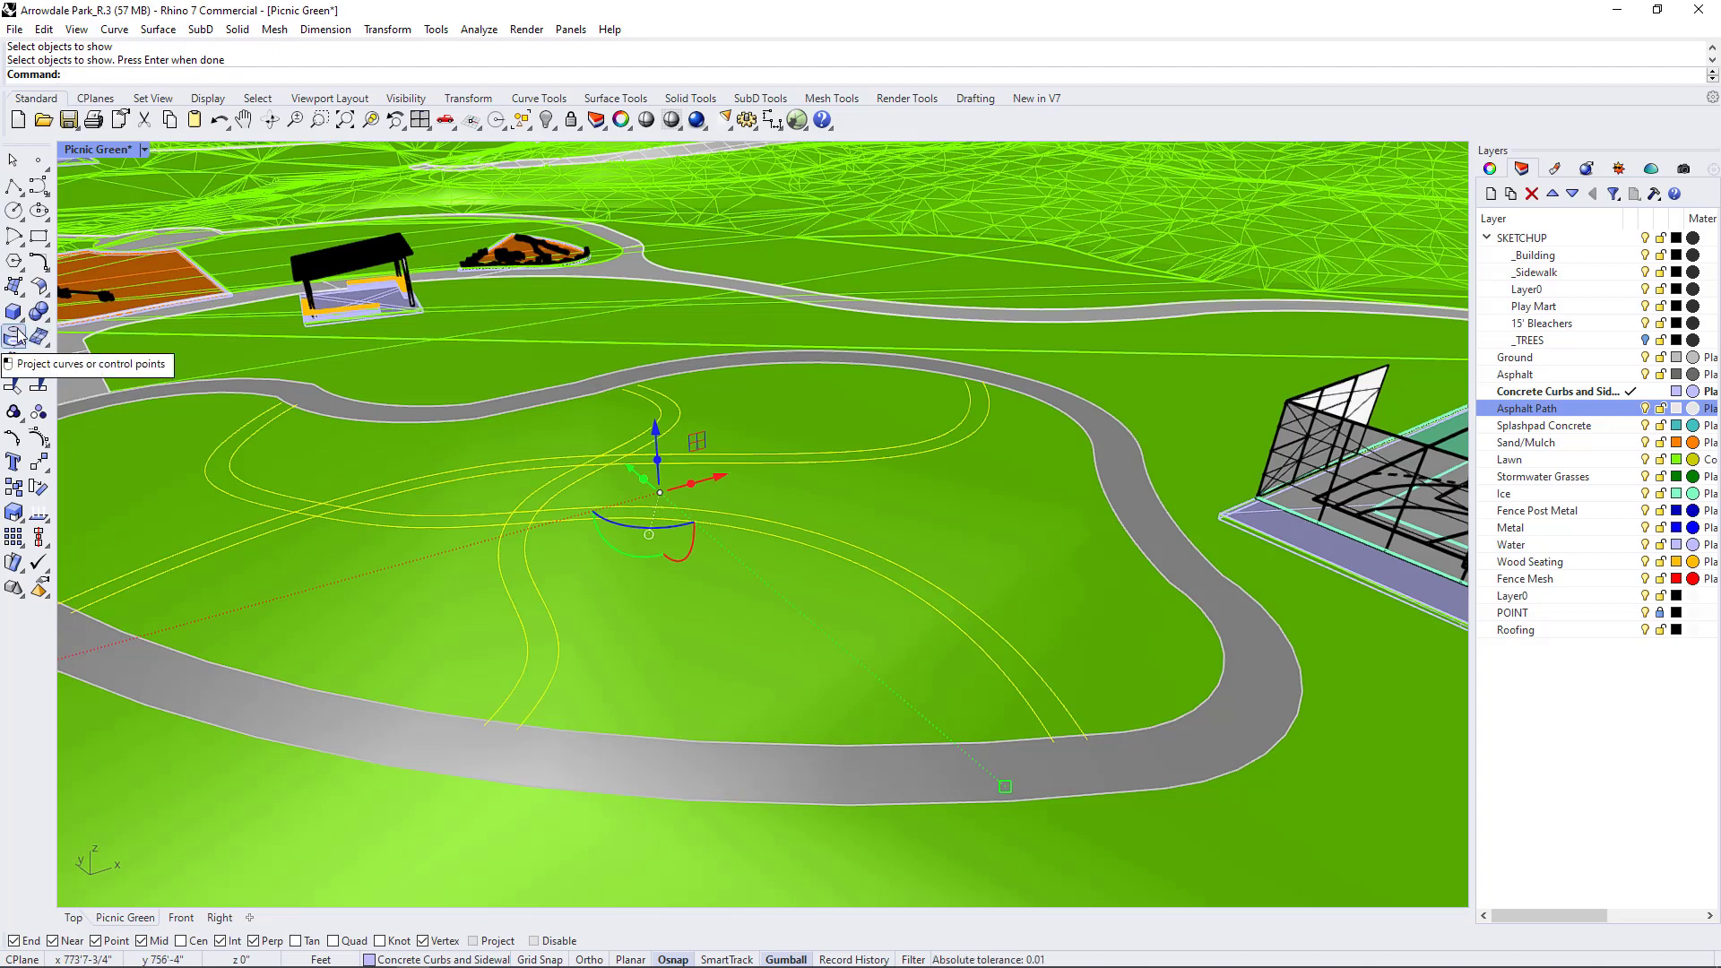
left_click(400, 664)
key("Escape")
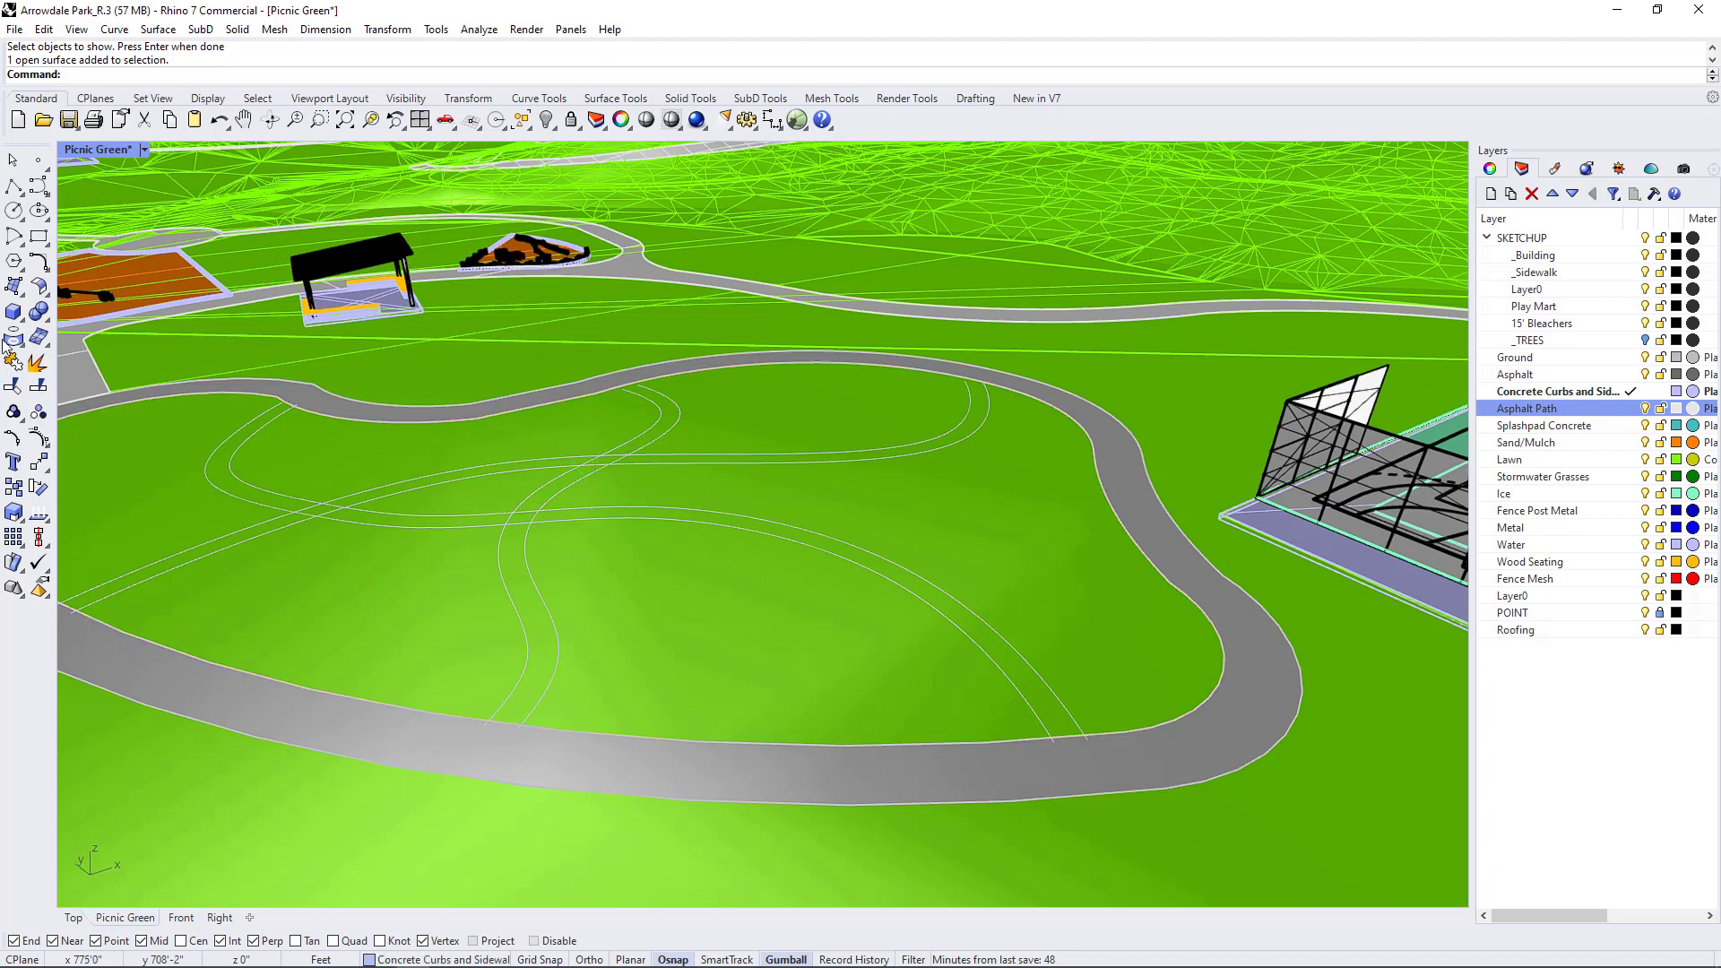
- Project the grouped band curves onto the inner lawn surface in the CPlaneZ direction, with DeleteInput set to No
left_click(14, 336)
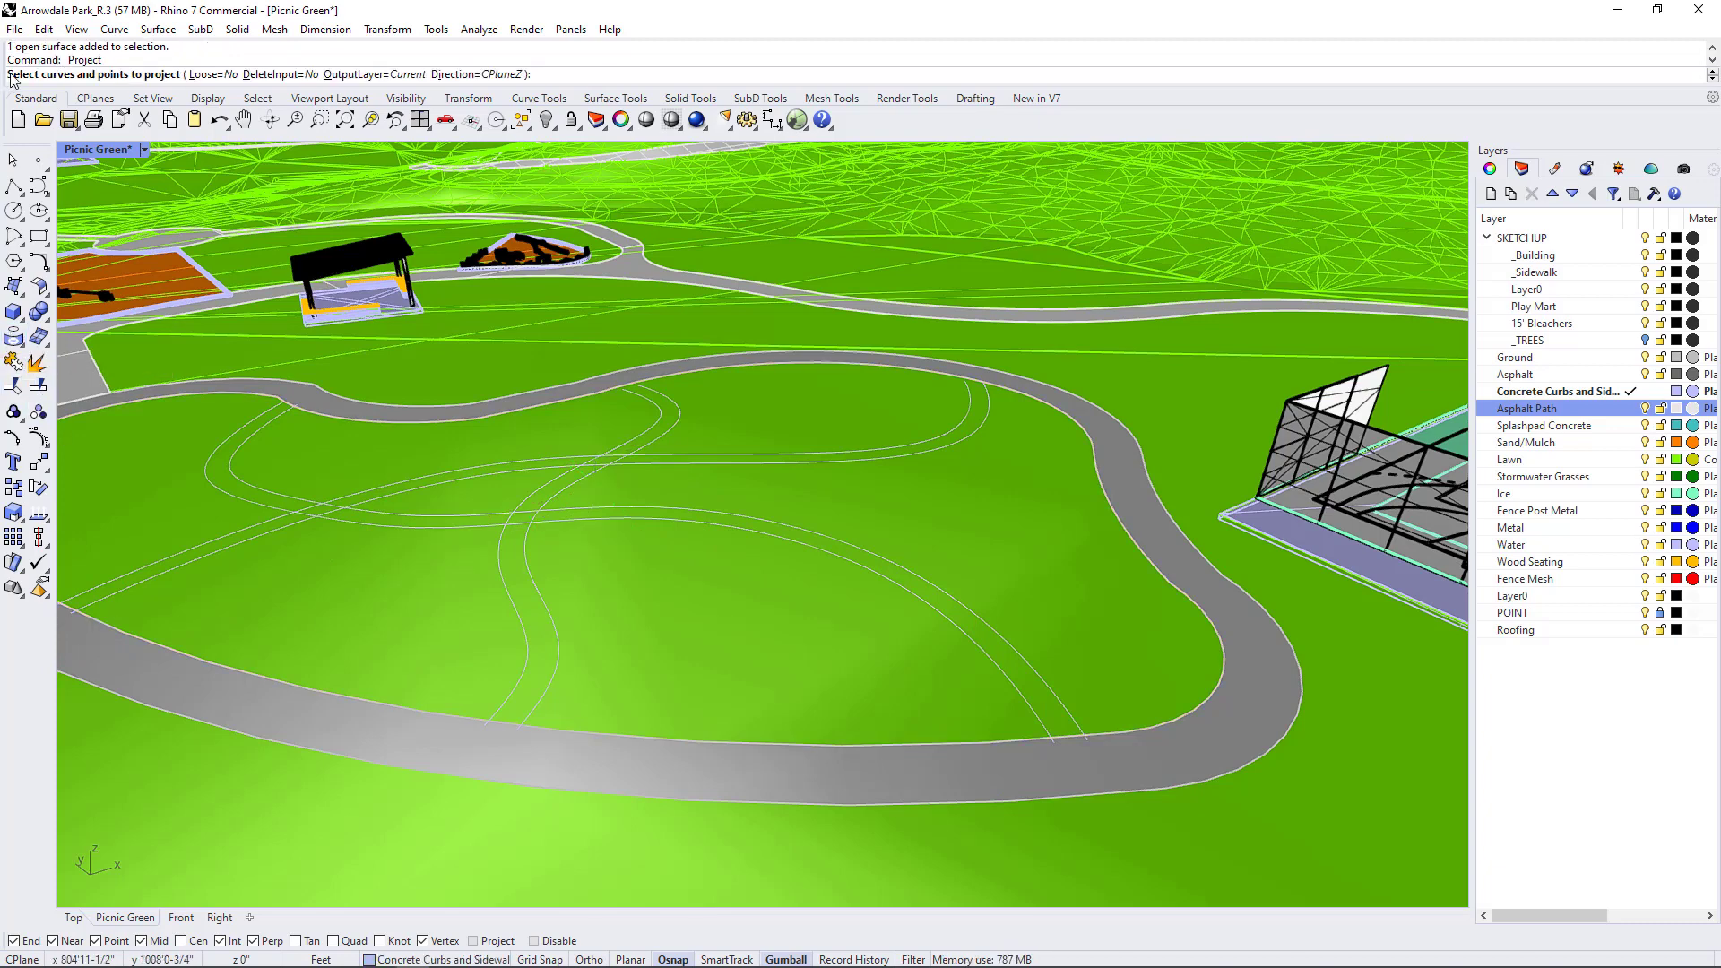
left_click(455, 517)
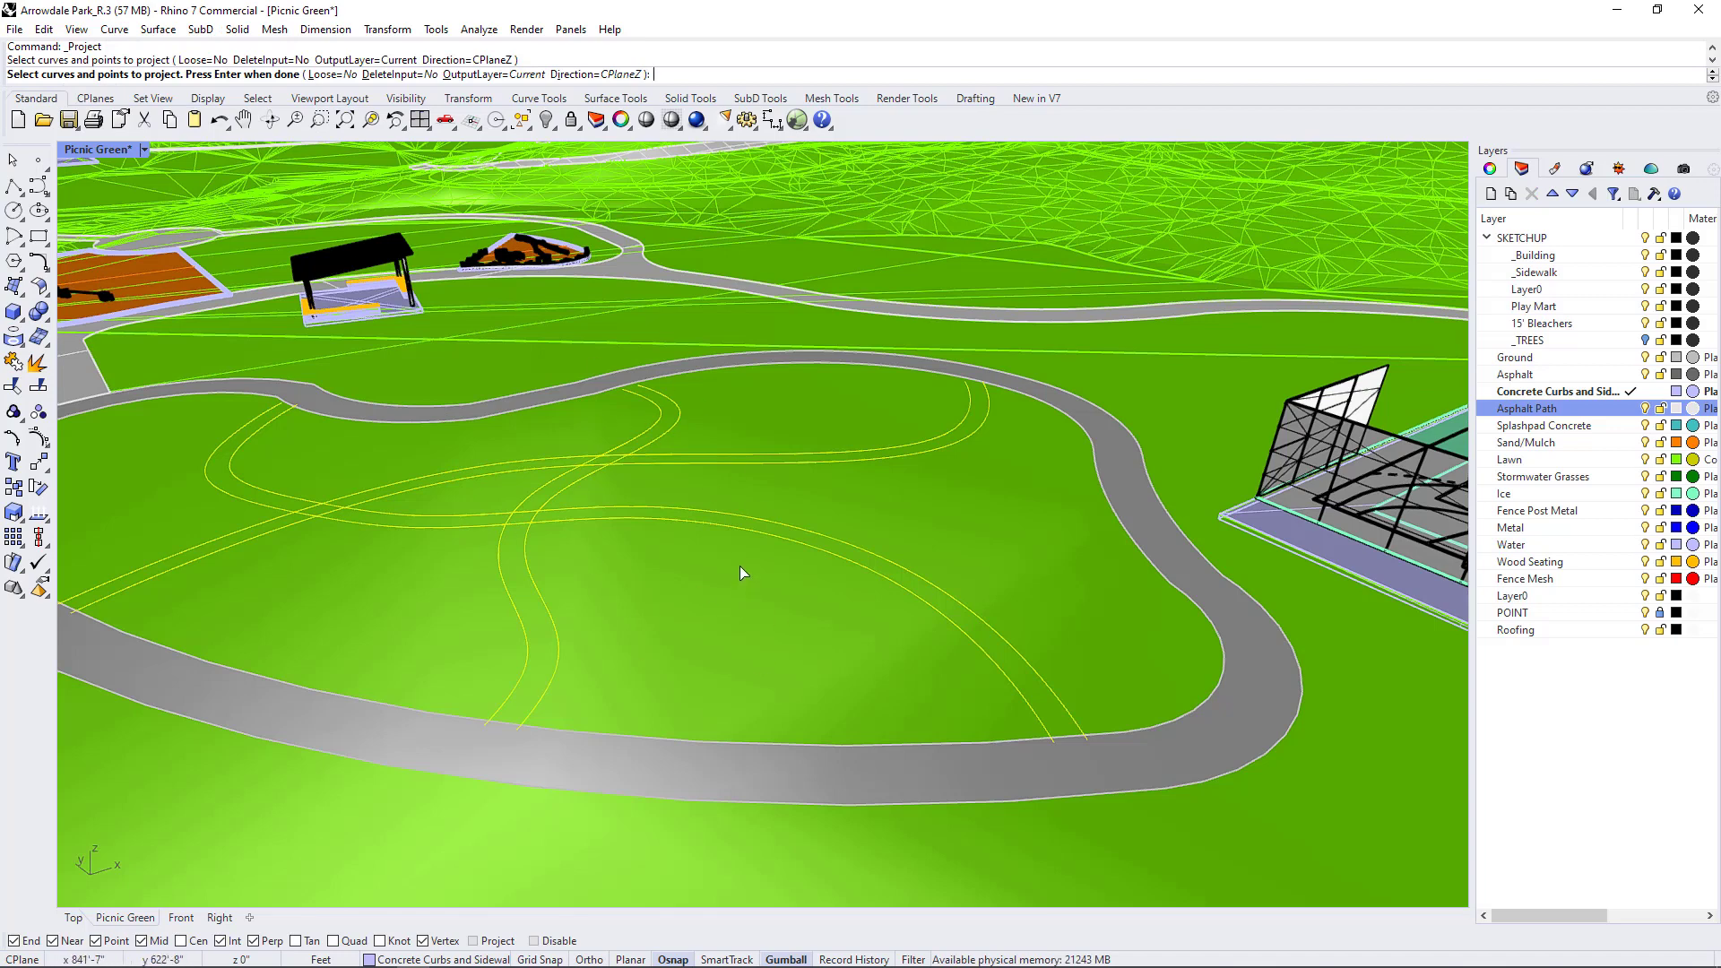
key("Return")
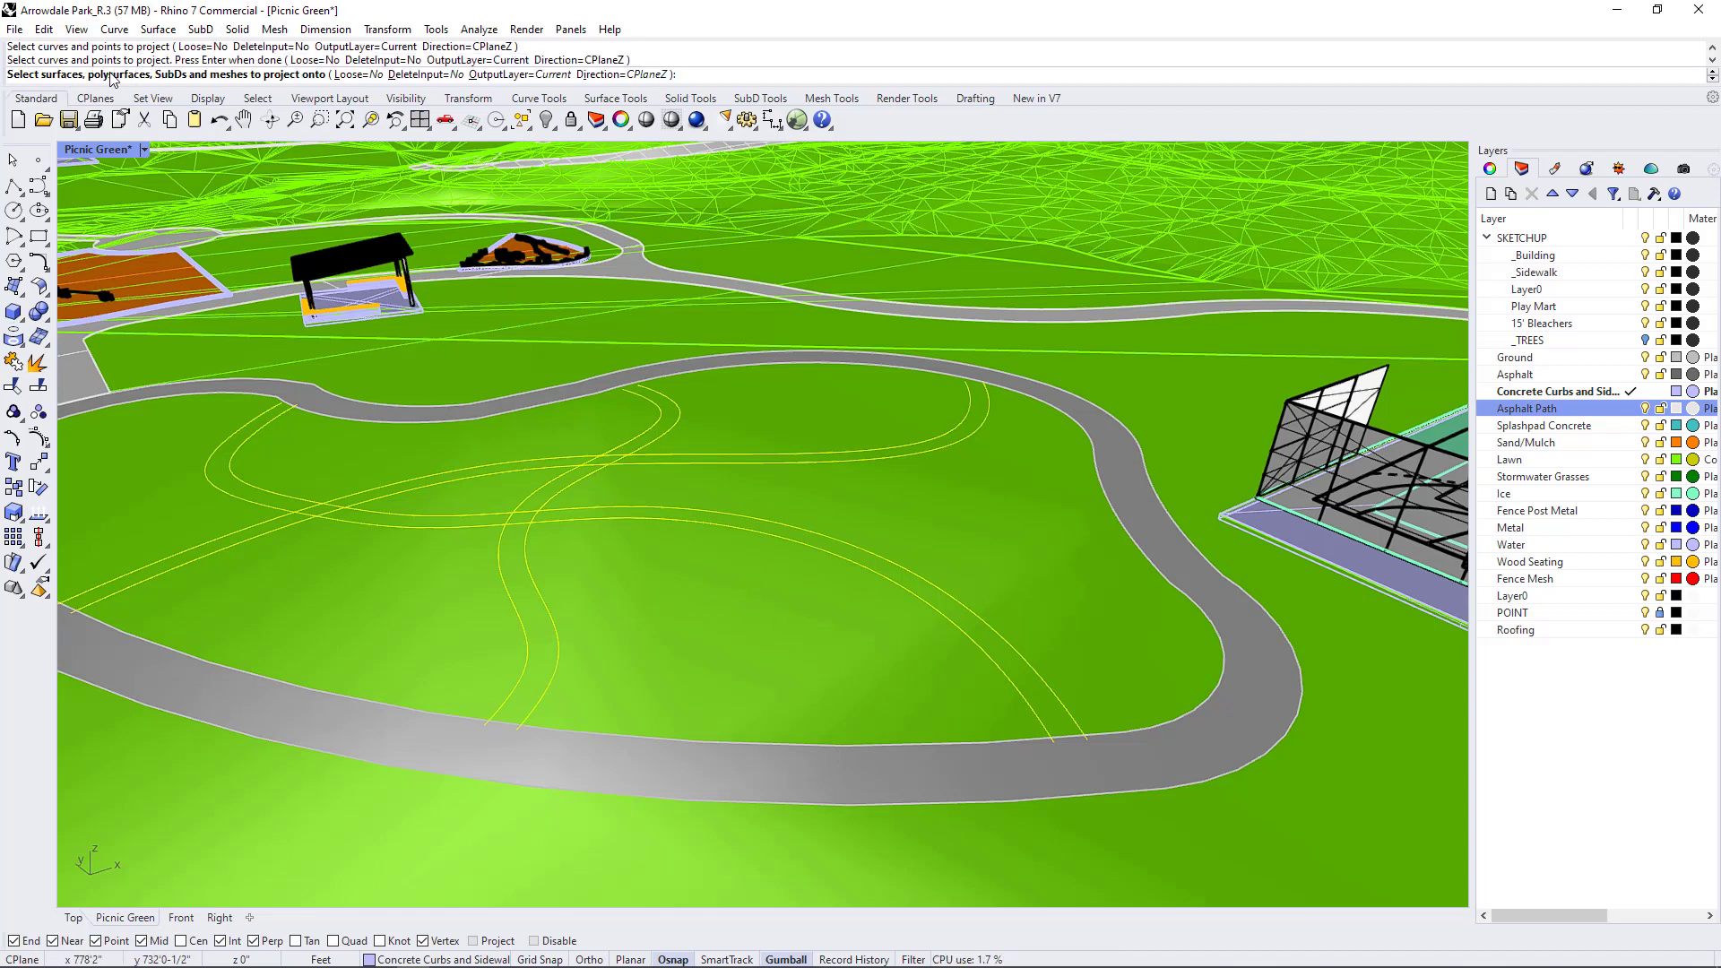
left_click(696, 583)
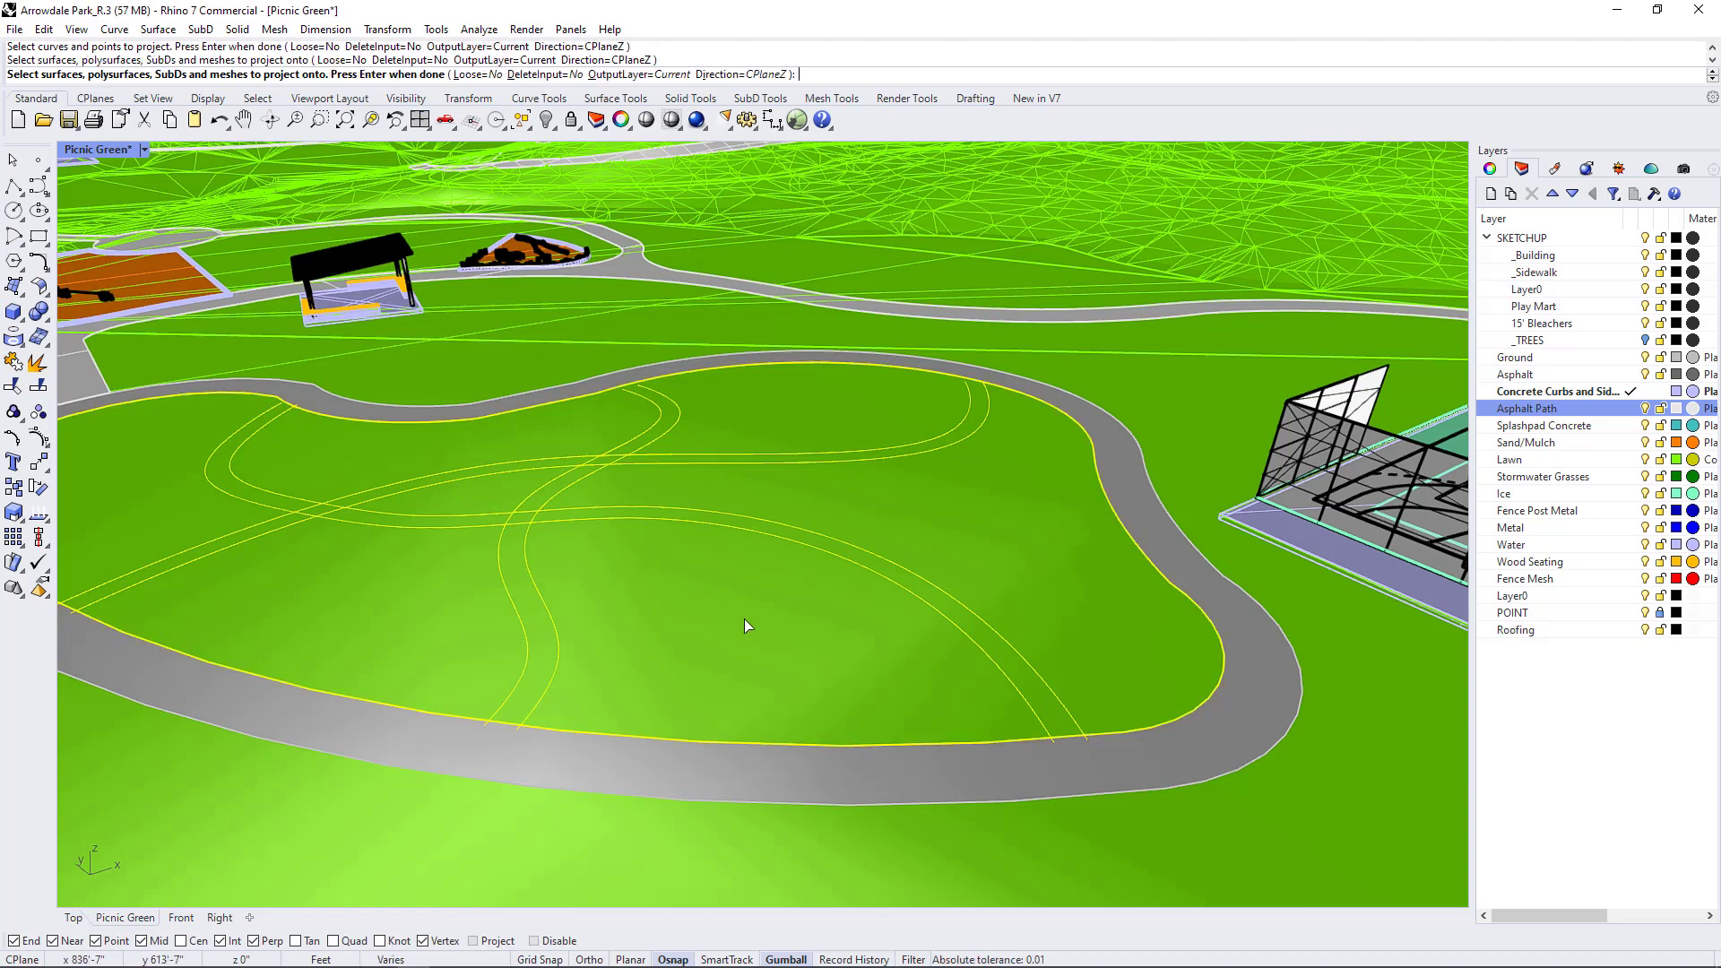
key("Return")
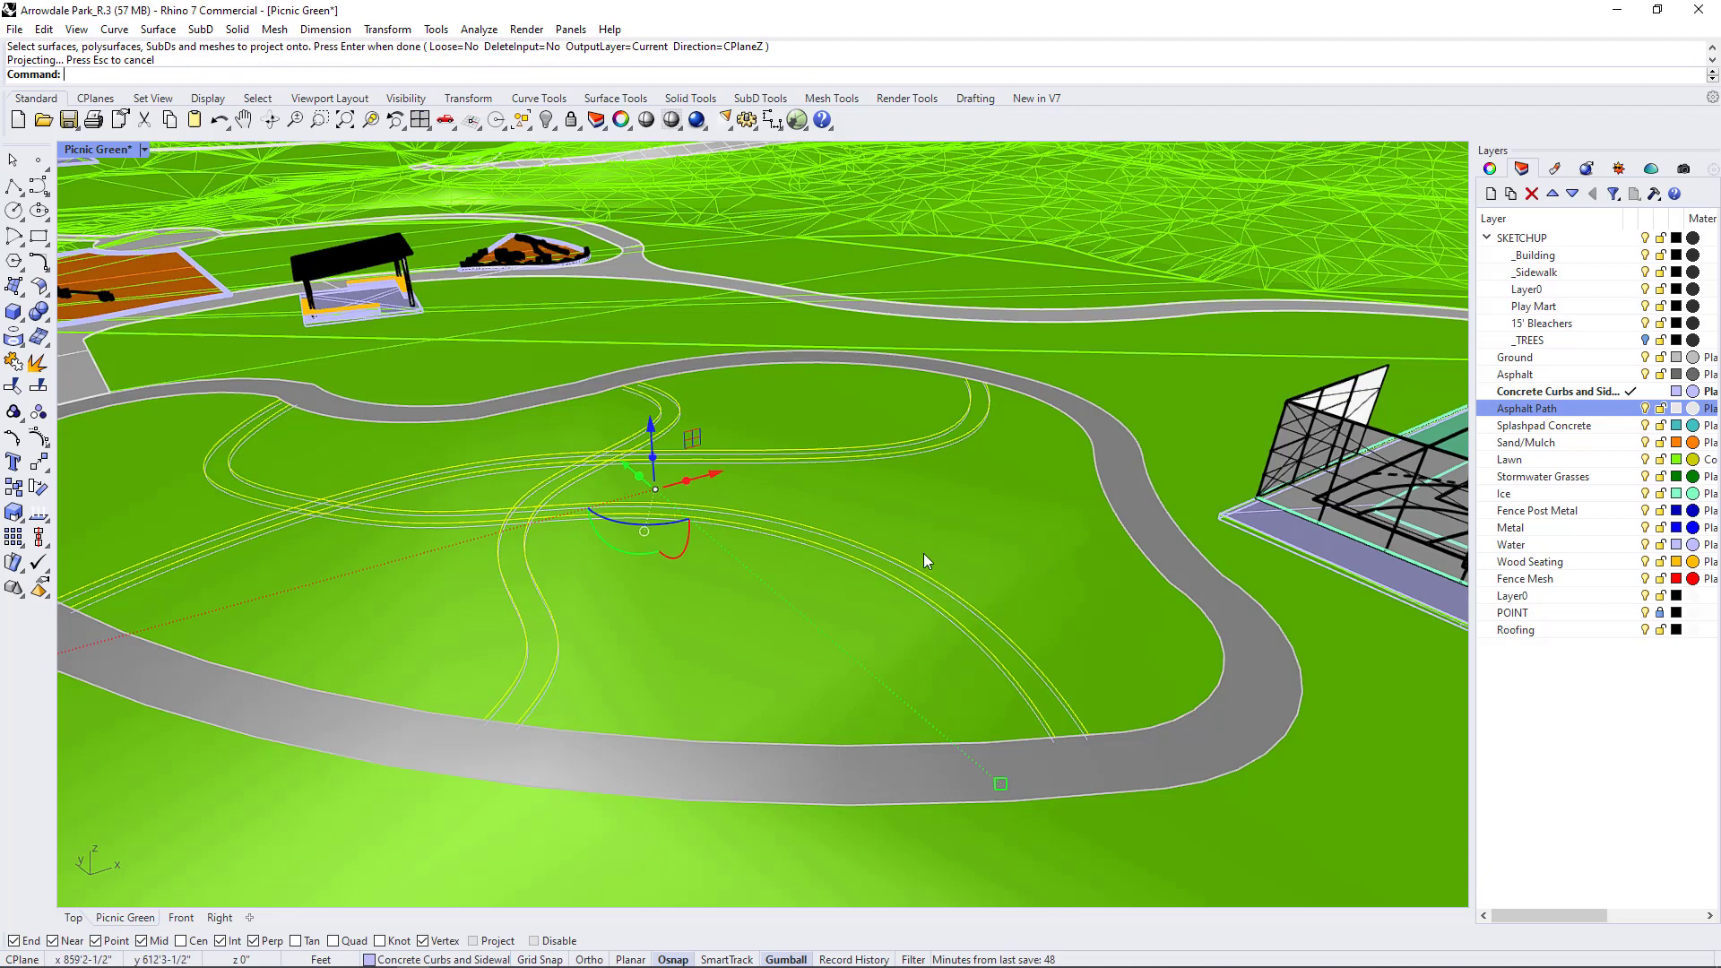
- Group the projected band curves and delete the six original curves
scroll(915, 603, "up", 2)
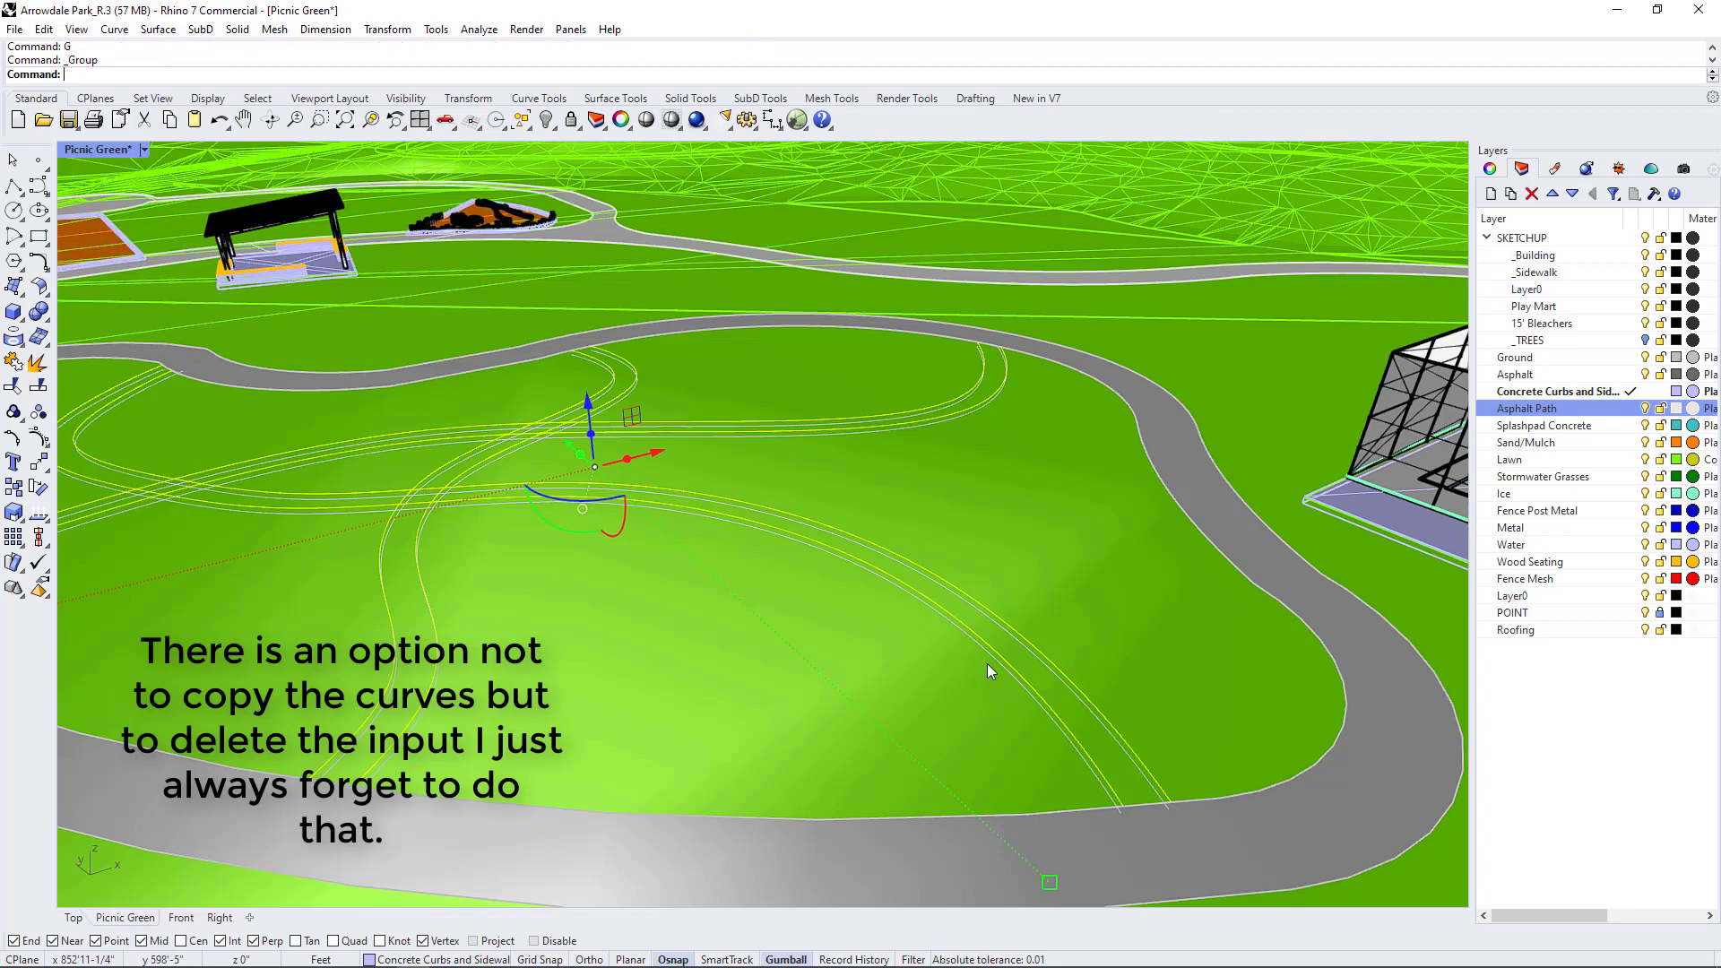
key("Delete")
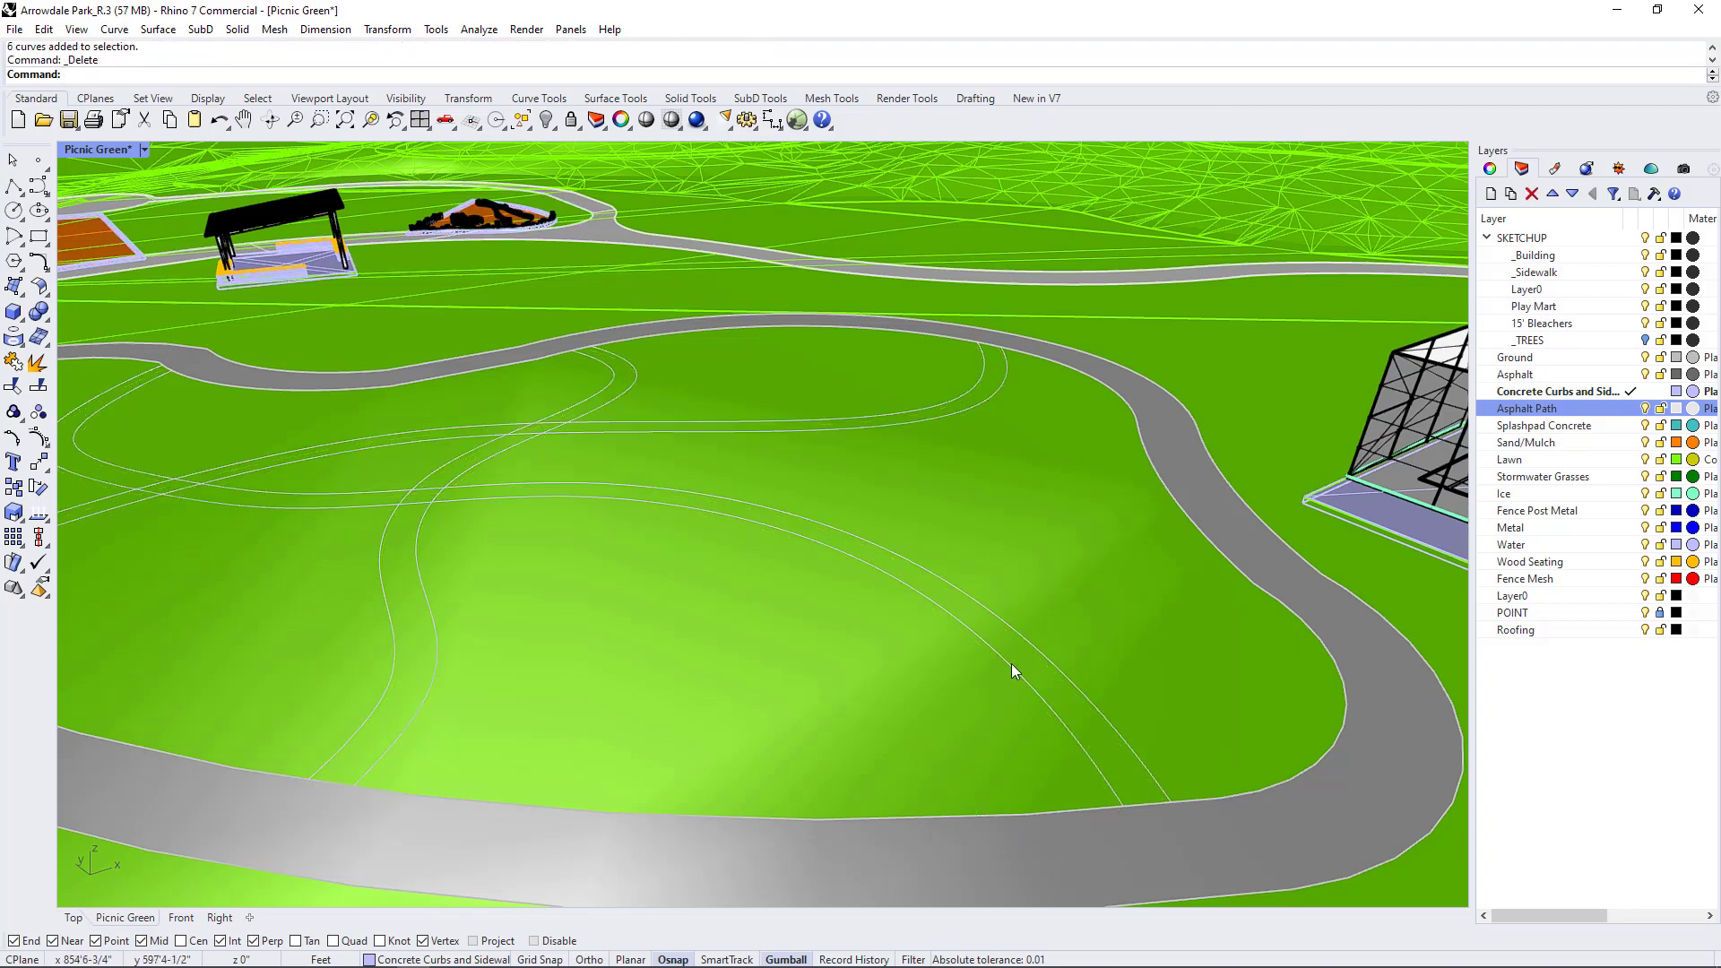
scroll(1160, 674, "down", 1)
scroll(961, 574, "down", 5)
scroll(734, 543, "up", 5)
scroll(269, 466, "down", 5)
scroll(681, 524, "up", 4)
scroll(429, 513, "down", 3)
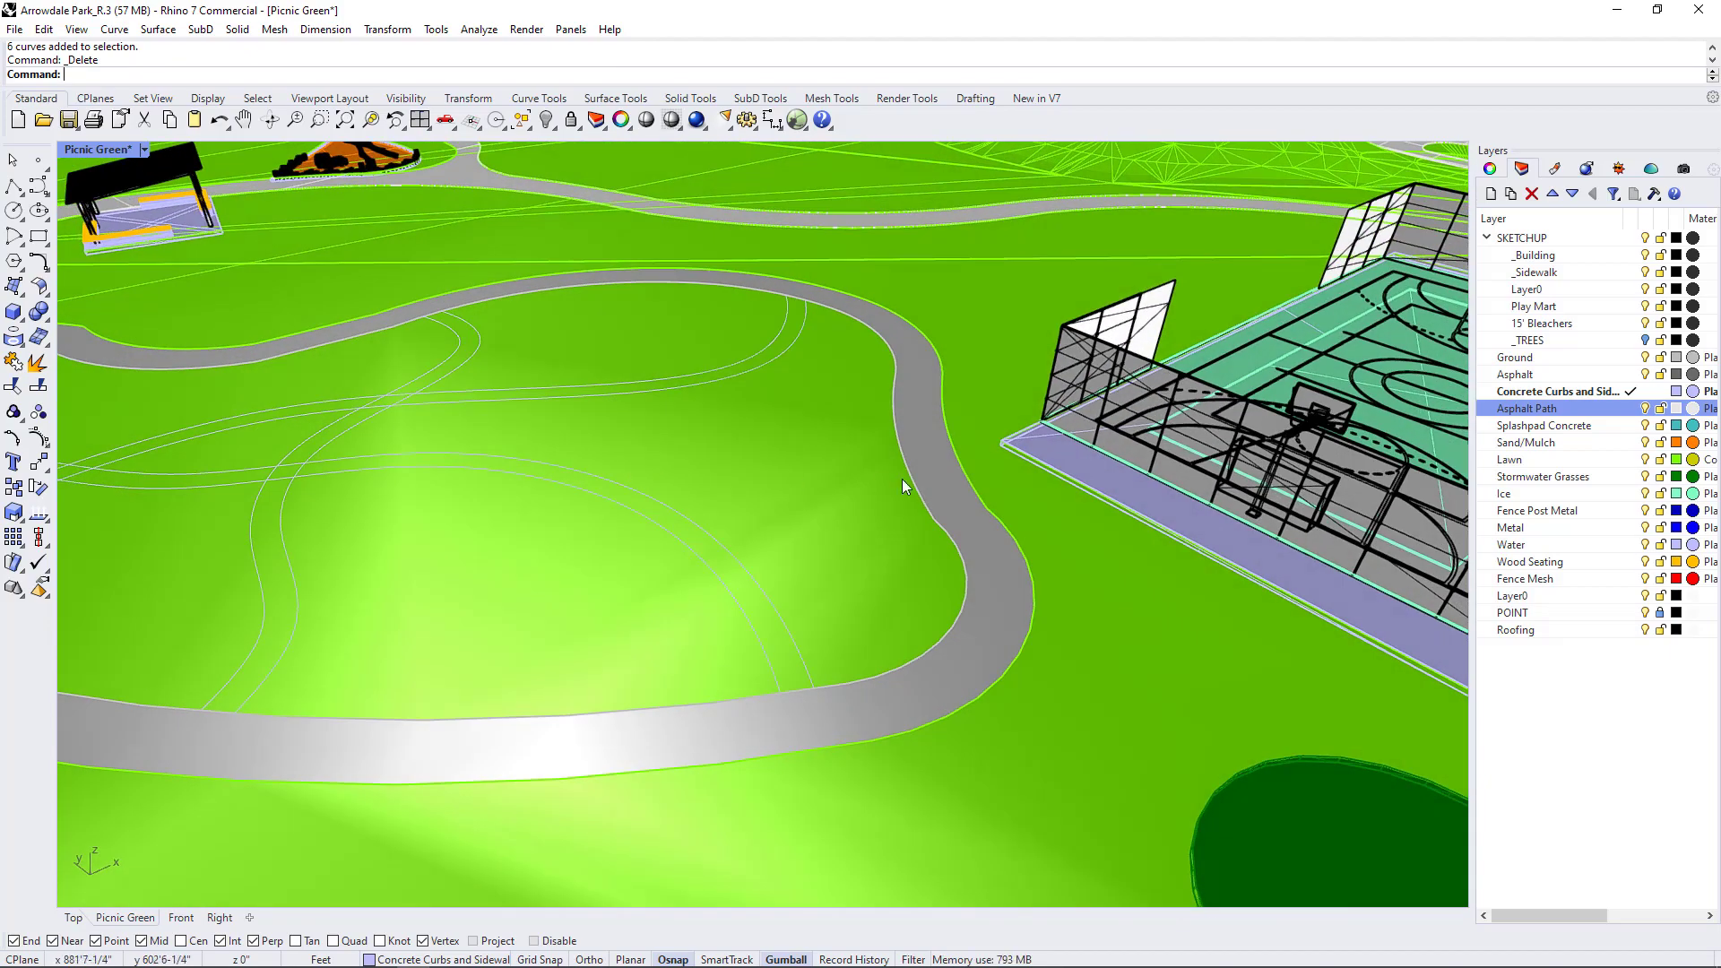
scroll(899, 481, "up", 5)
- Draw a line across the asphalt path from the corner of the shelter to the path's opposite edge
right_click_drag(514, 493, 799, 515)
scroll(780, 504, "down", 4)
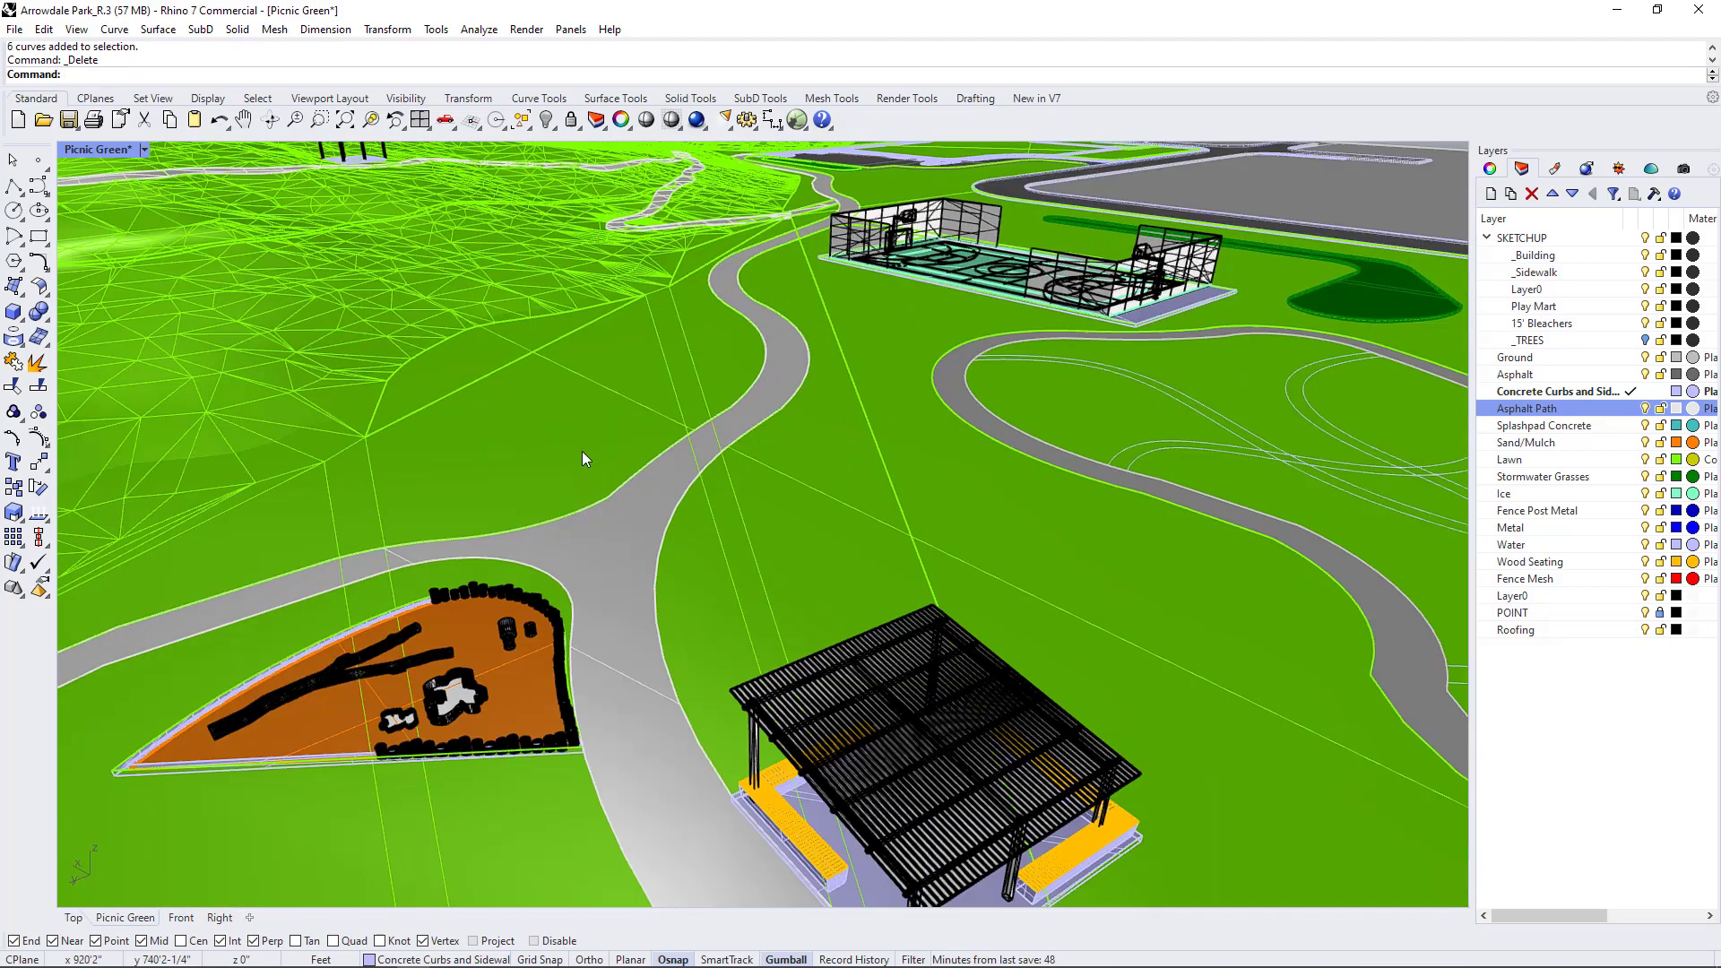
right_click_drag(708, 664, 810, 478)
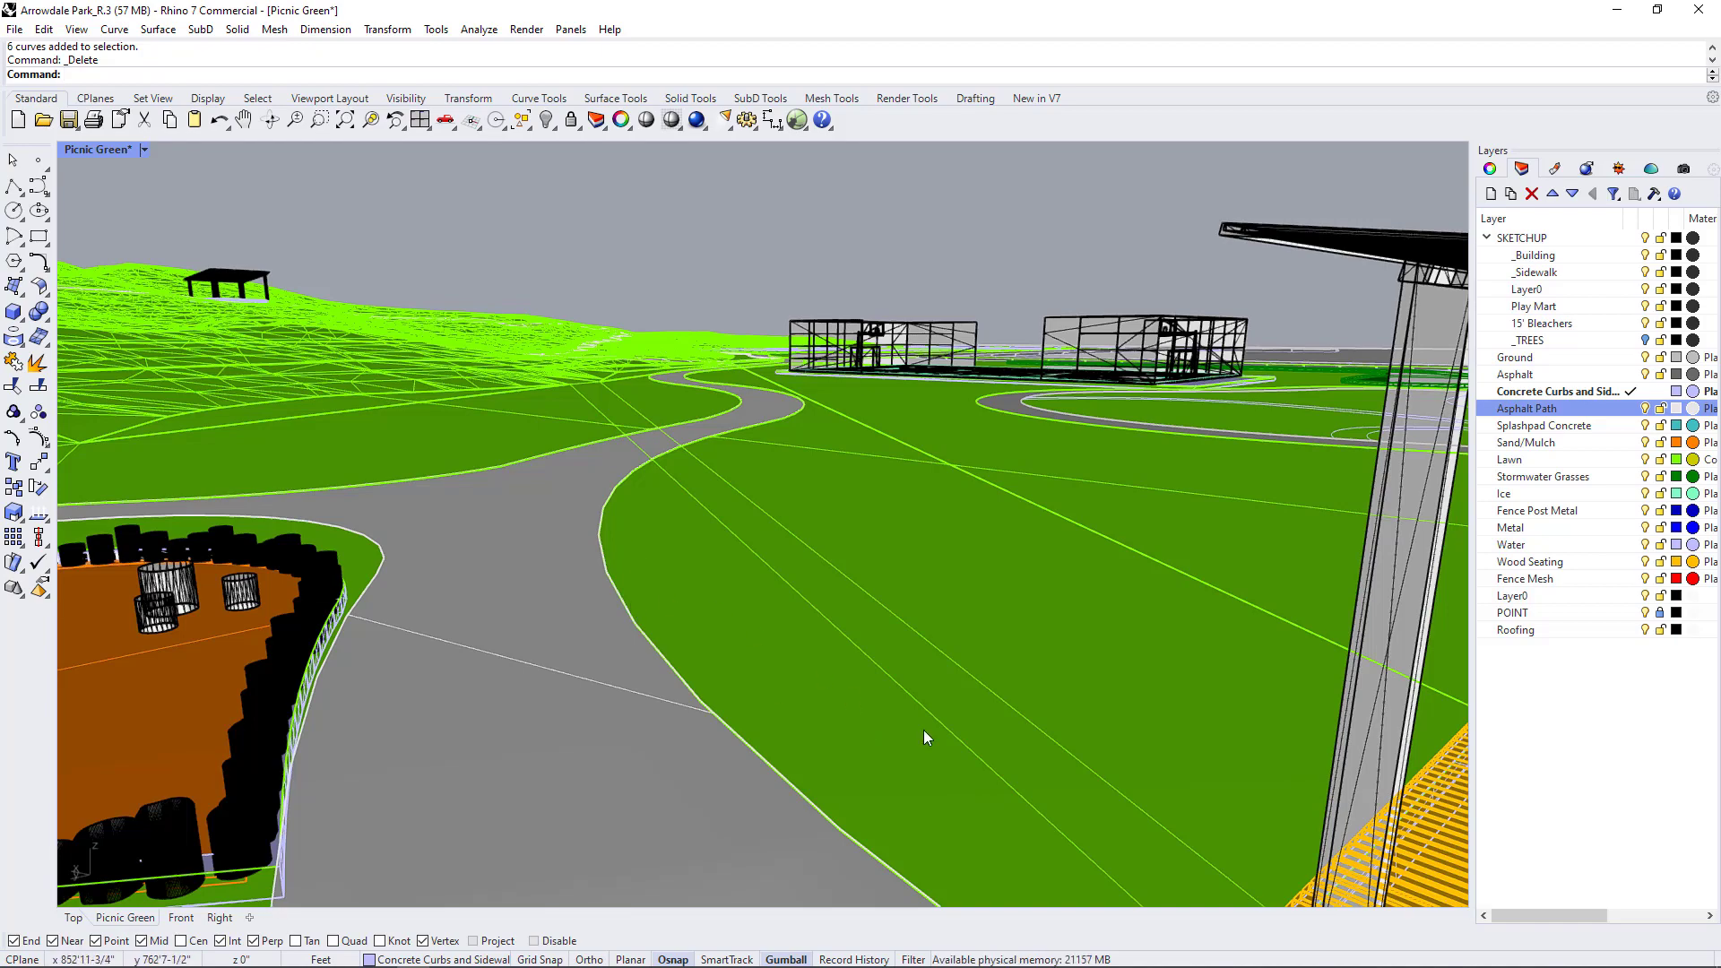
right_click_drag(765, 575, 734, 715)
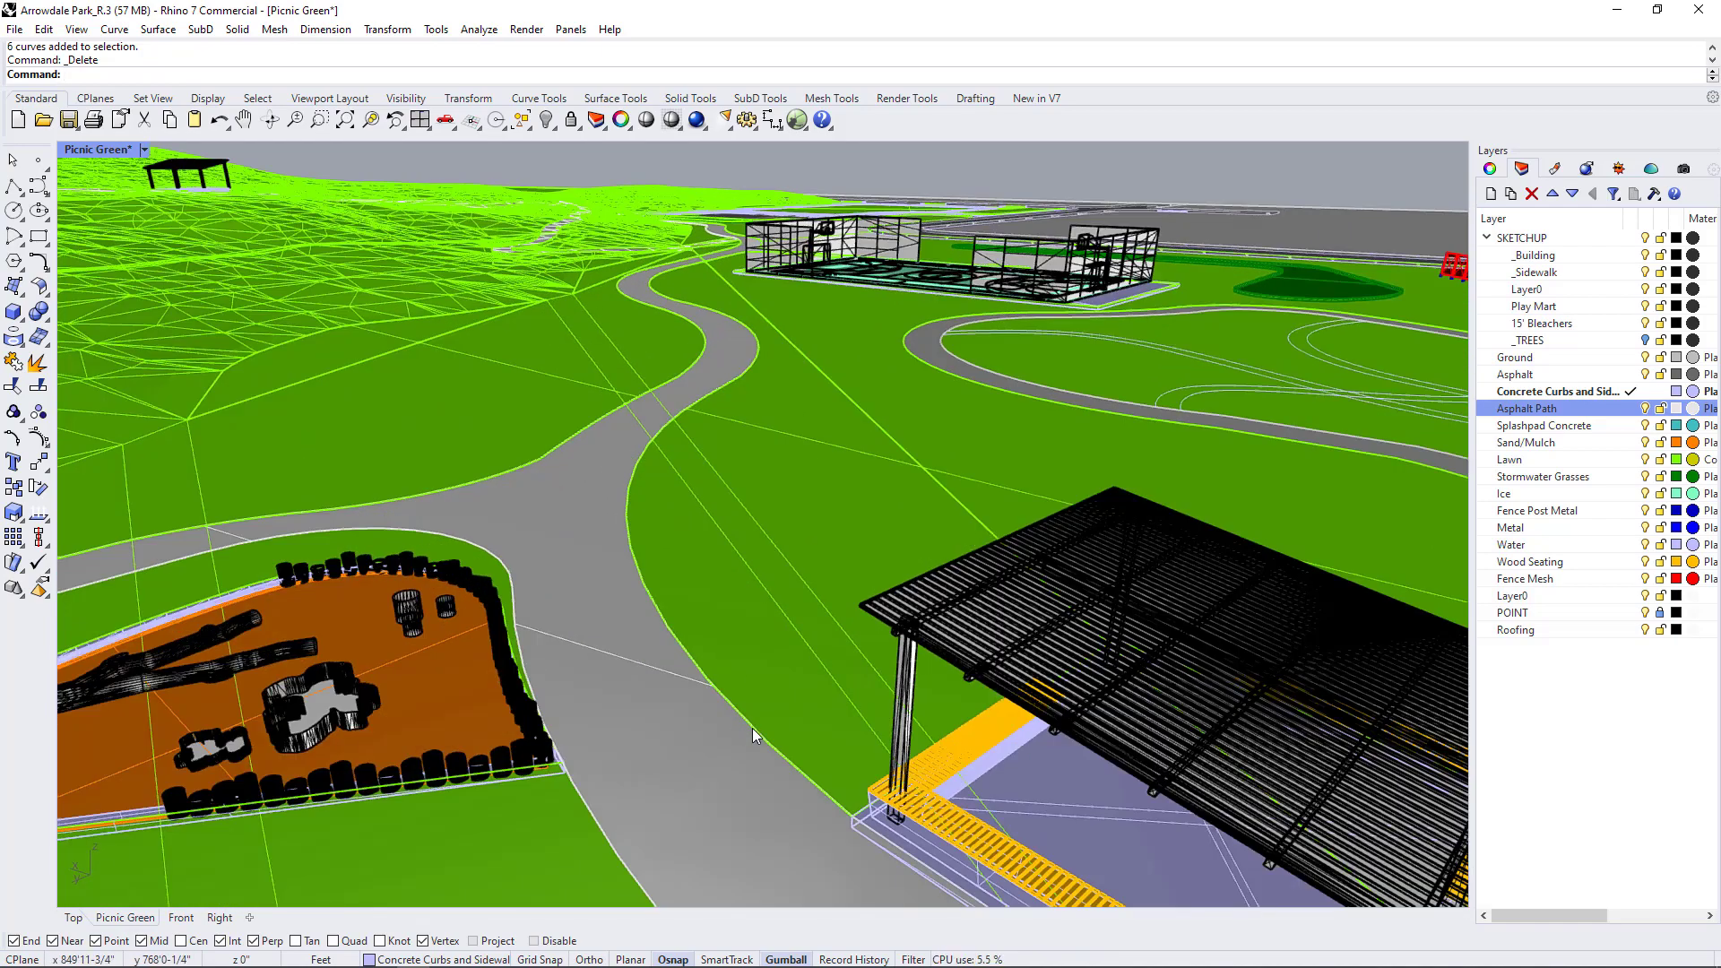
left_click(755, 733)
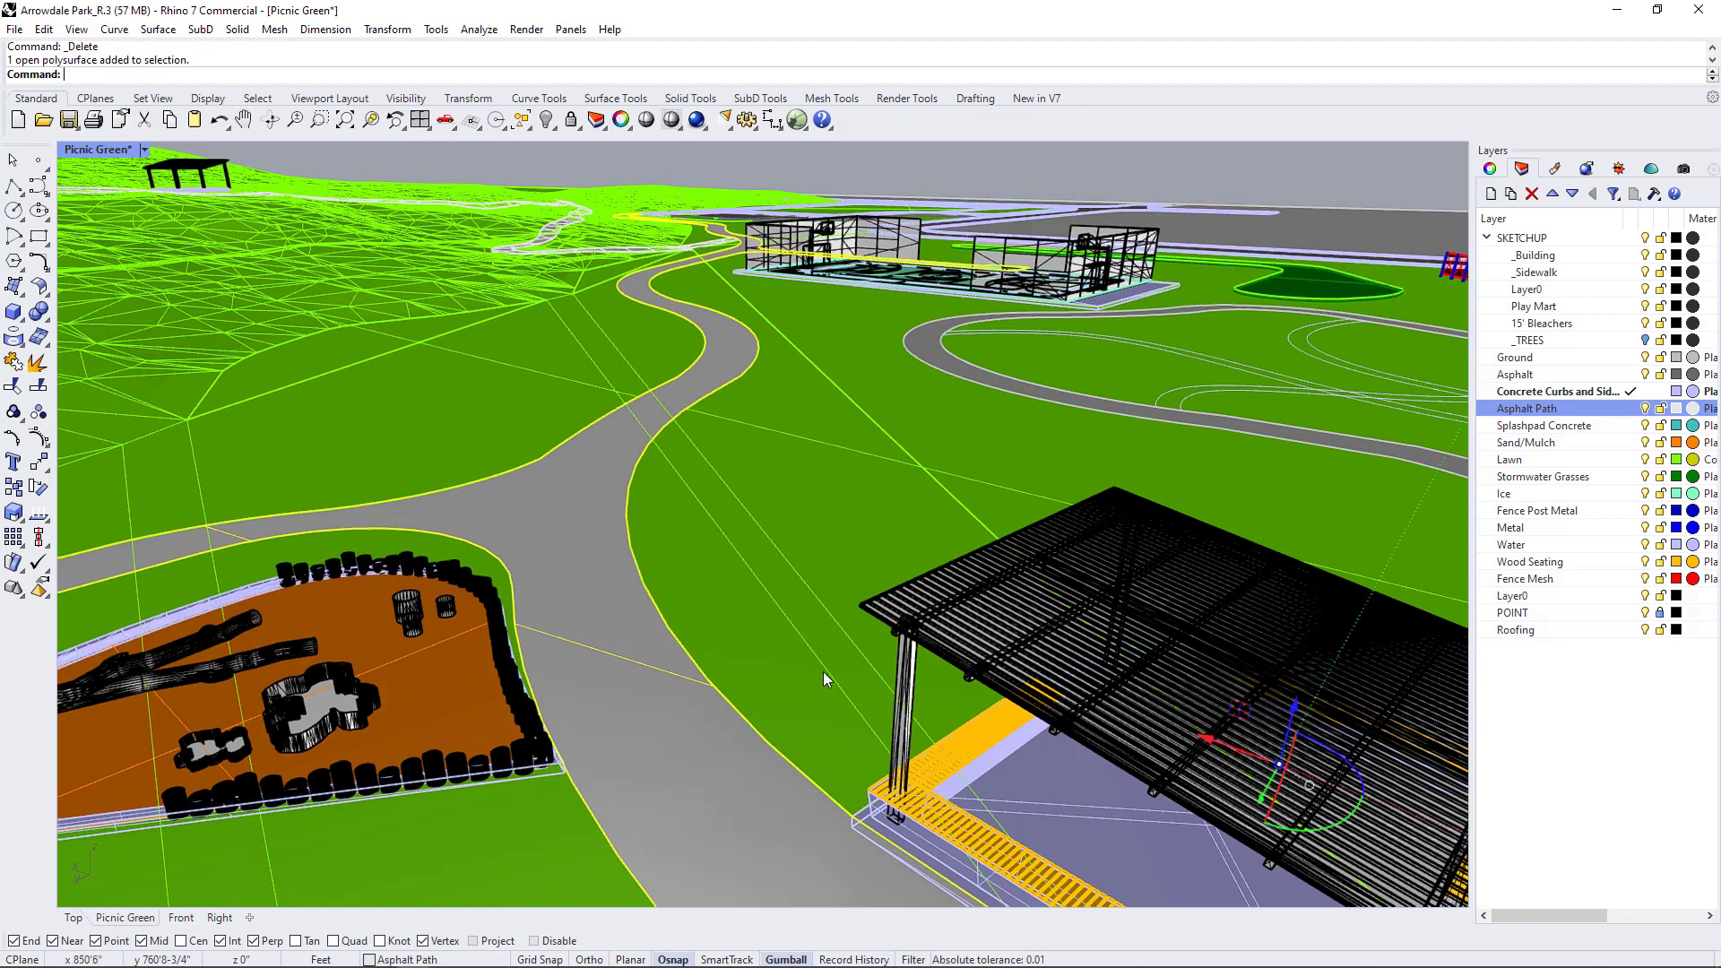
type("L")
key("Return")
left_click(828, 791)
left_click(633, 875)
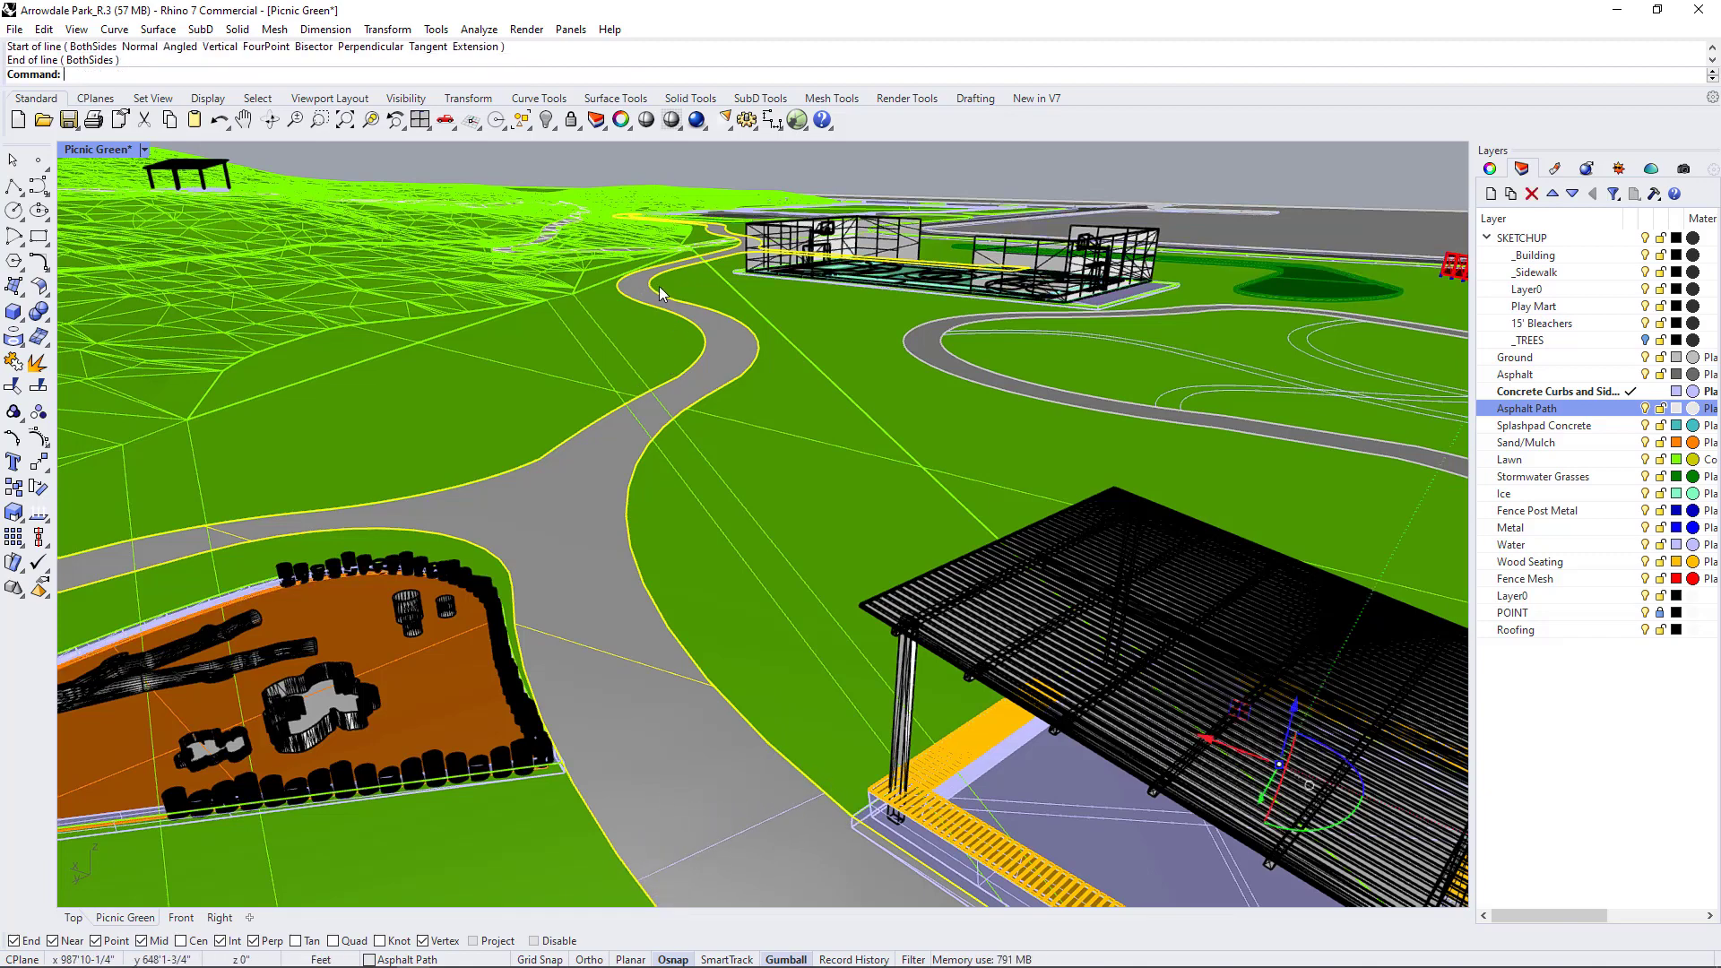
- Draw a second line across the asphalt path near the basketball court, from edge to edge
scroll(668, 278, "up", 5)
type("L")
key("Return")
left_click(686, 269)
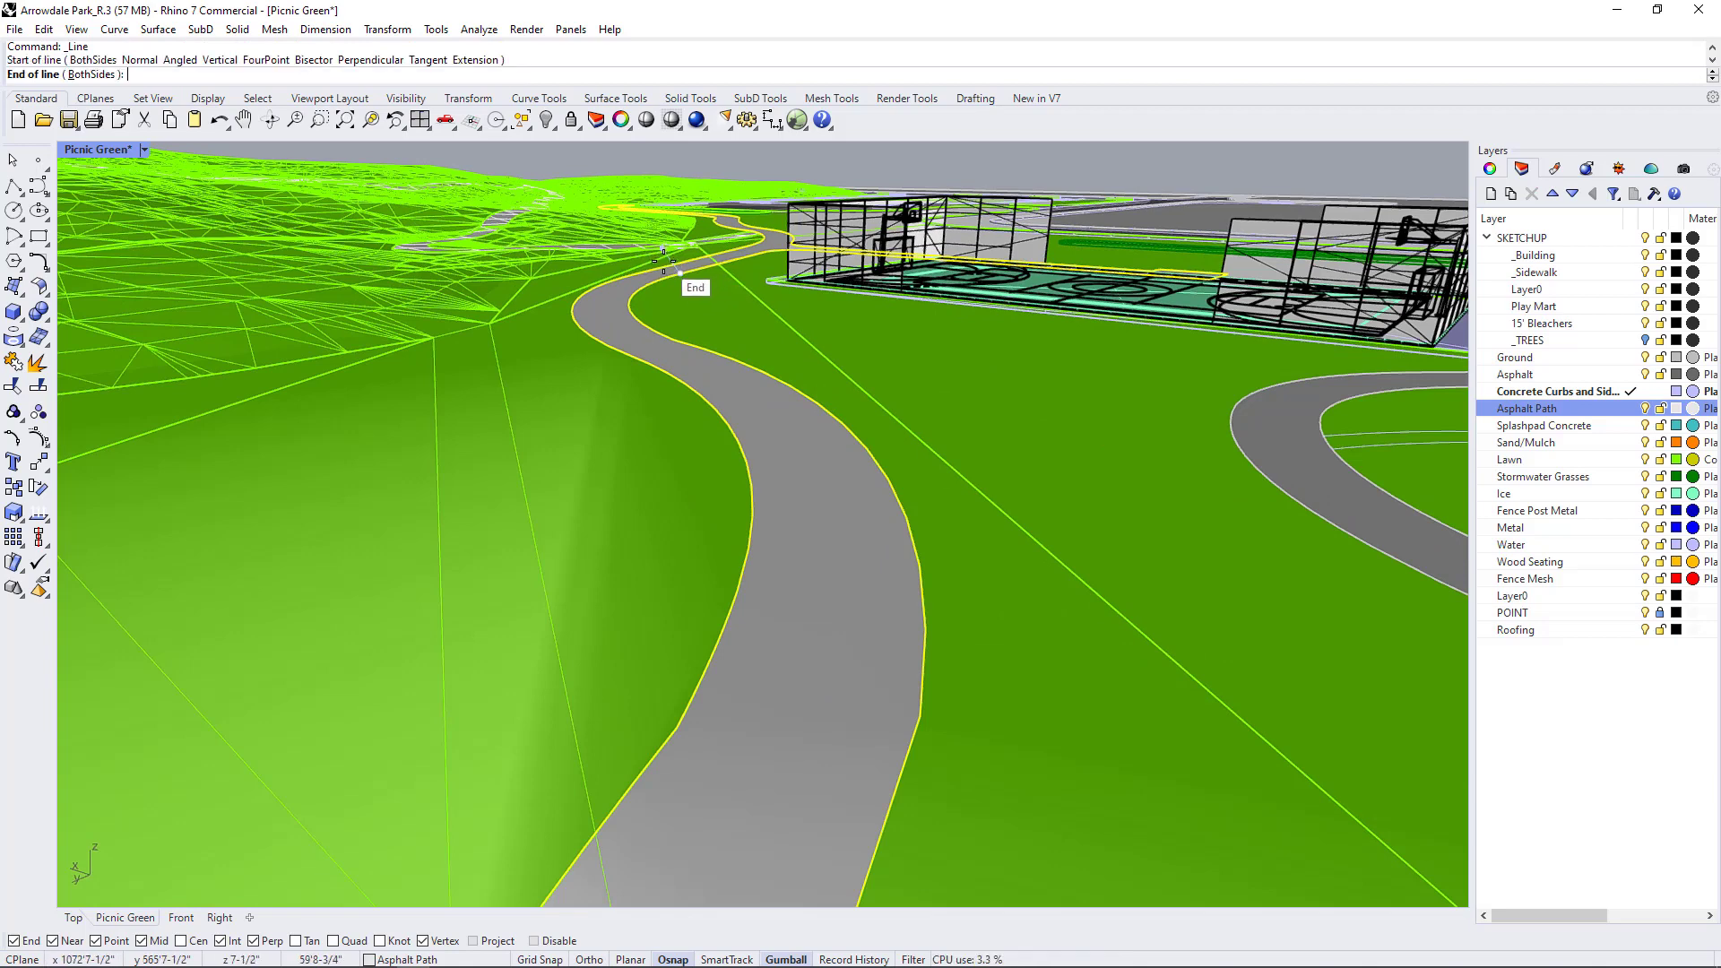
left_click(663, 269)
scroll(667, 260, "down", 10)
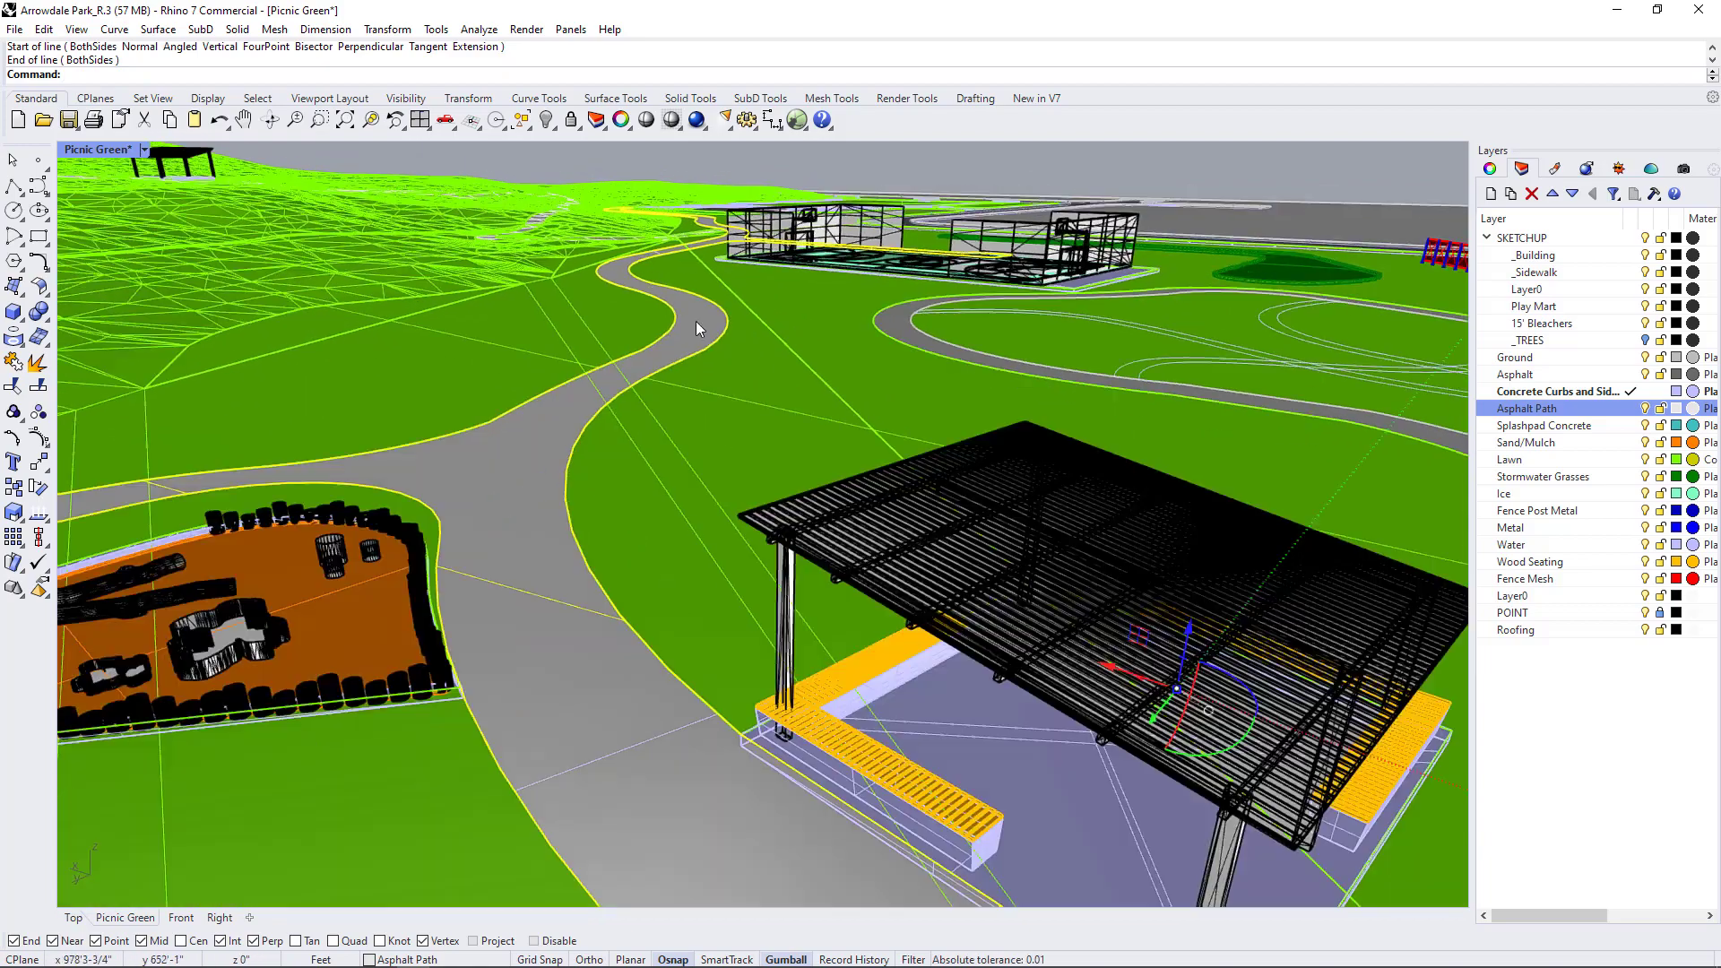
mouse_move(789, 502)
right_mouse_down()
mouse_move(762, 475)
mouse_move(781, 470)
mouse_move(789, 506)
right_mouse_up()
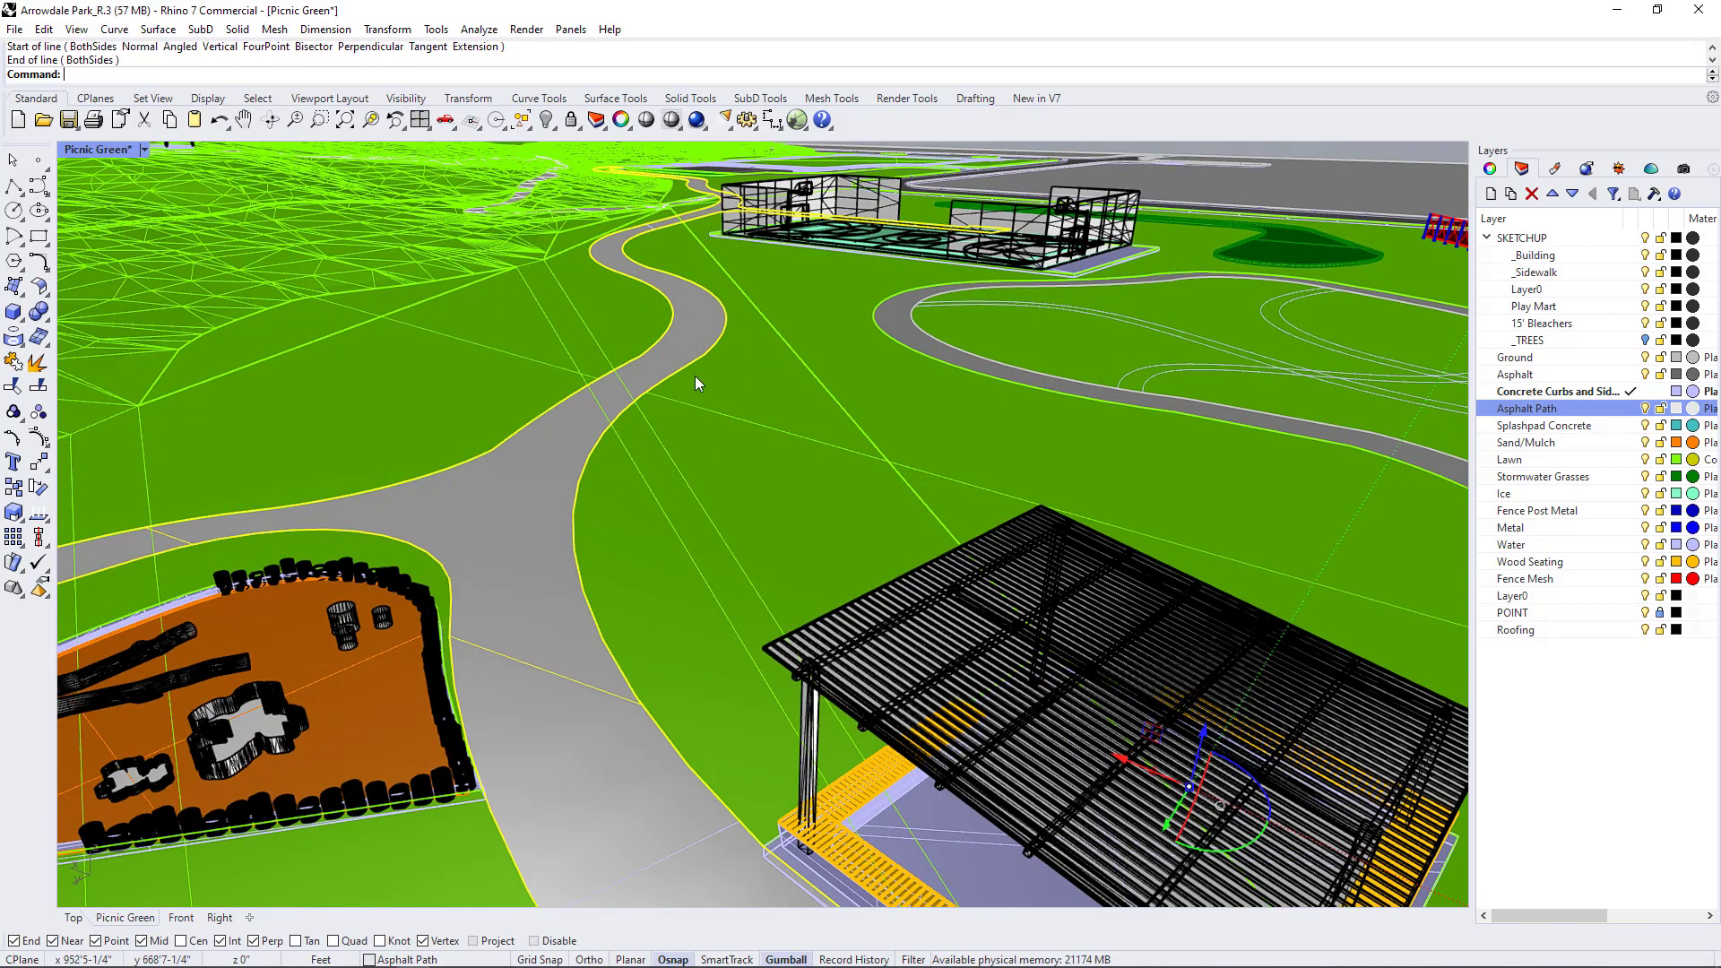
- Duplicate the borders of the asphalt path polysurface with DupBorder
right_click_drag(701, 391, 762, 440)
scroll(812, 464, "down", 6)
scroll(762, 415, "up", 6)
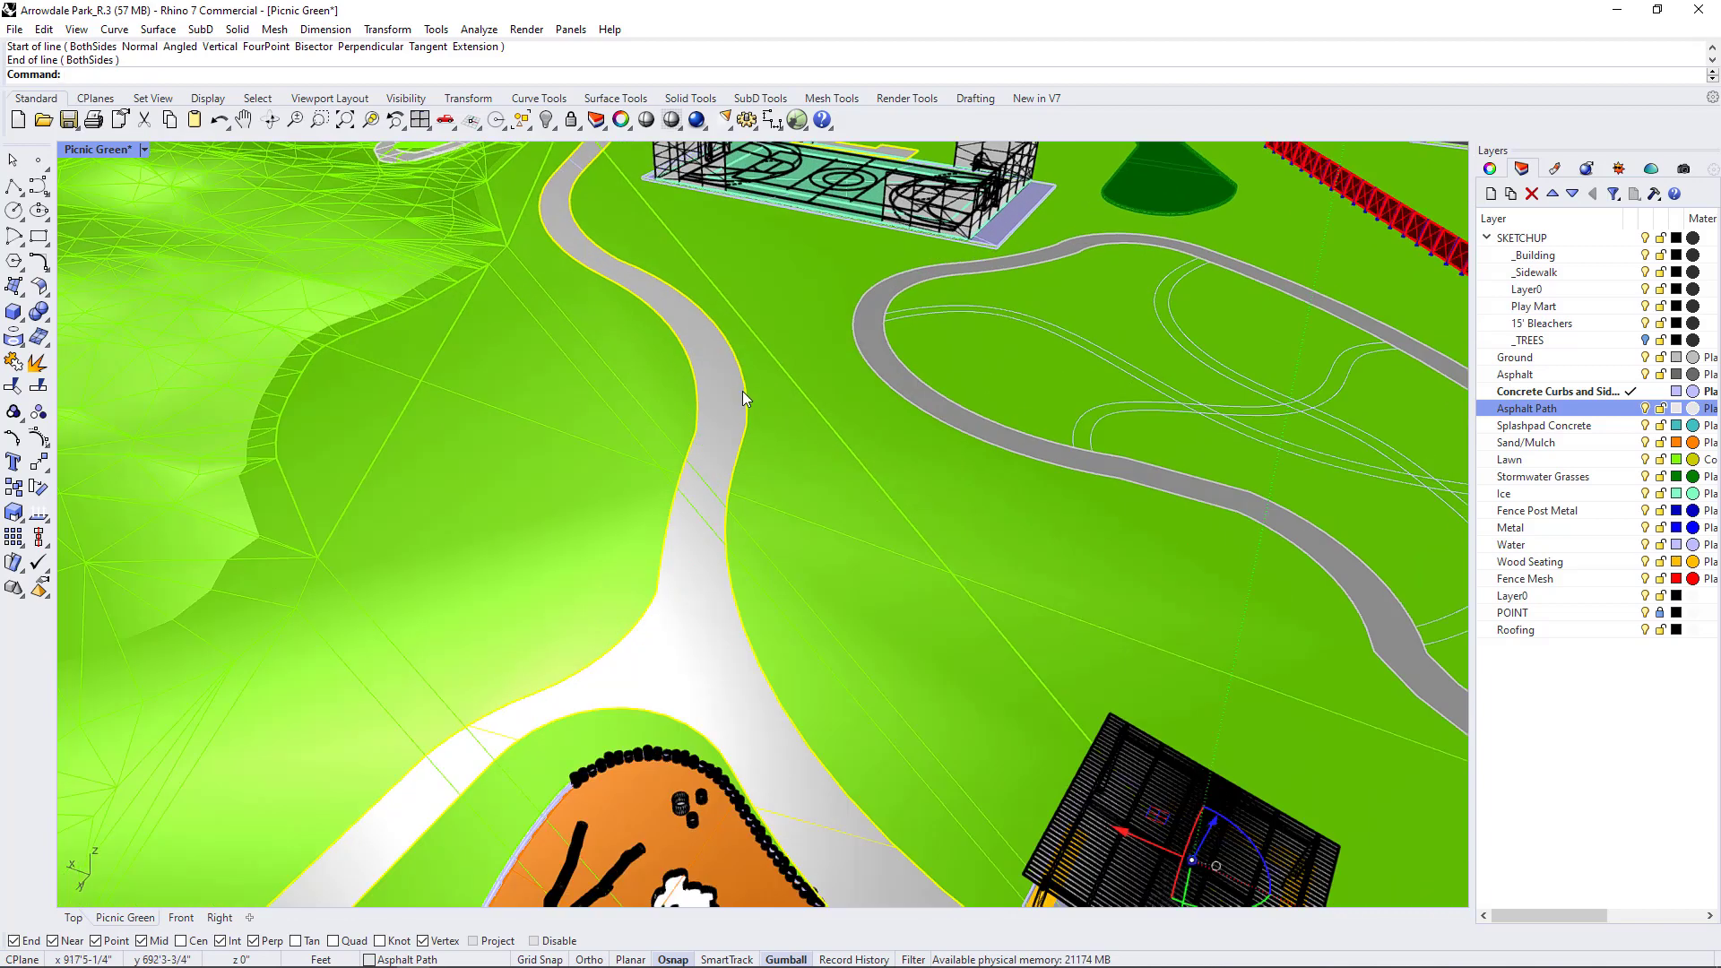
left_click(722, 372)
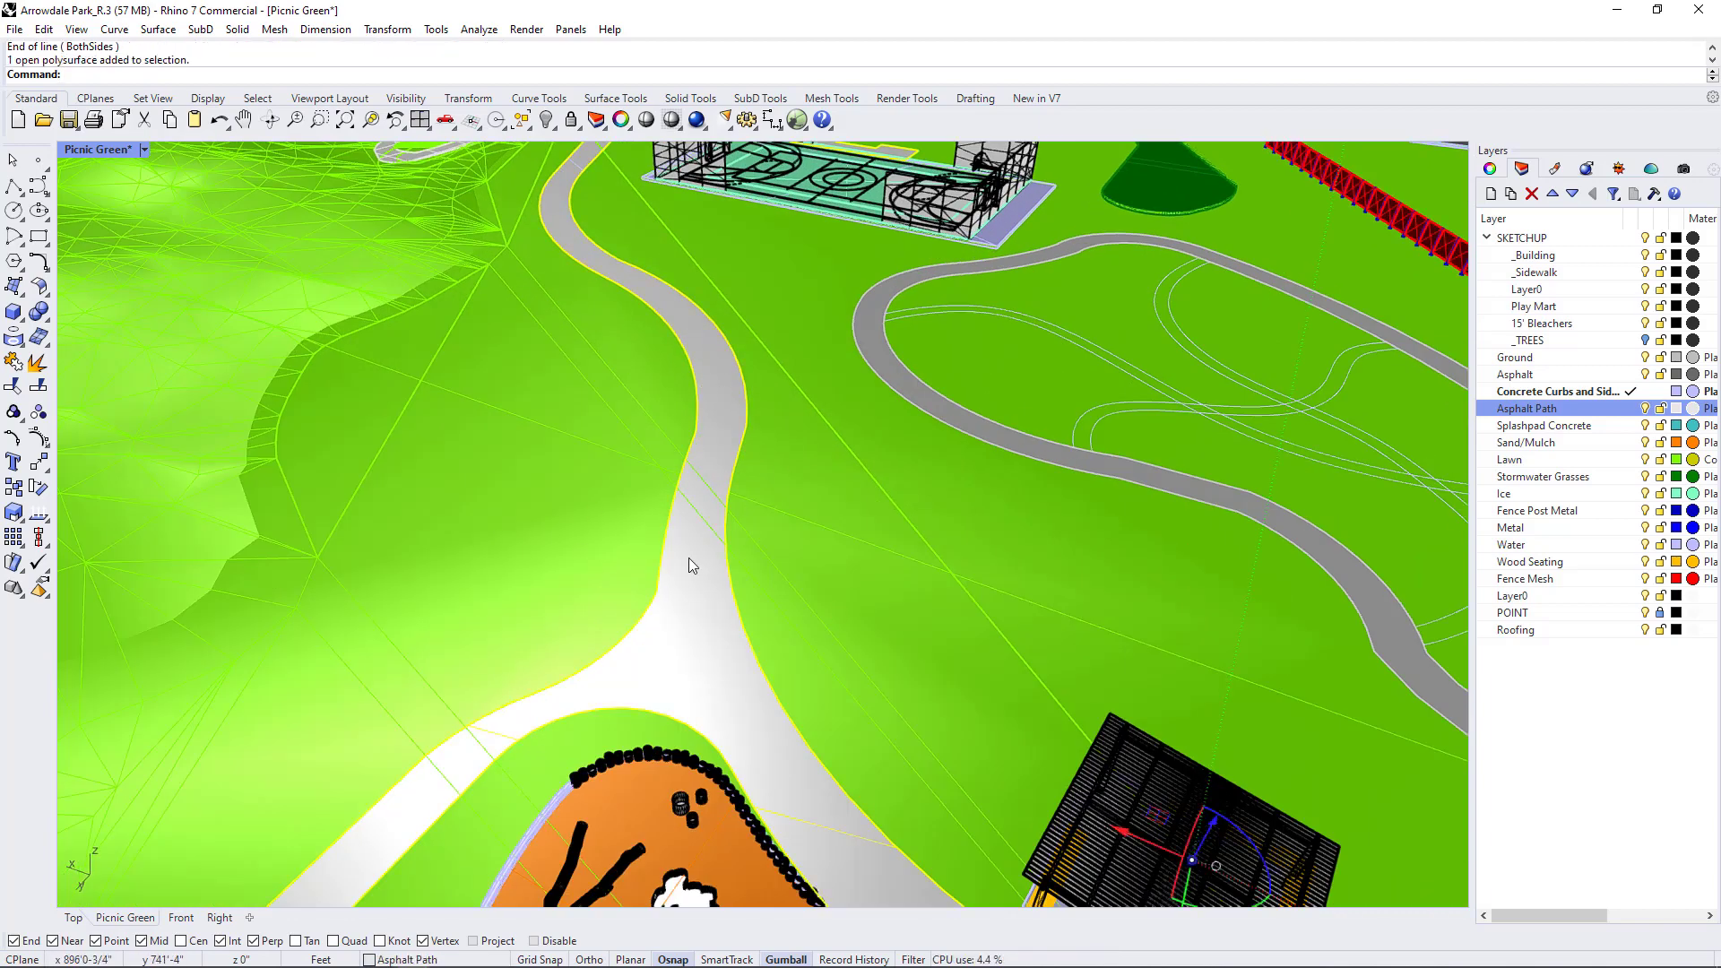
type("DupBorder")
key("Return")
left_click(701, 310)
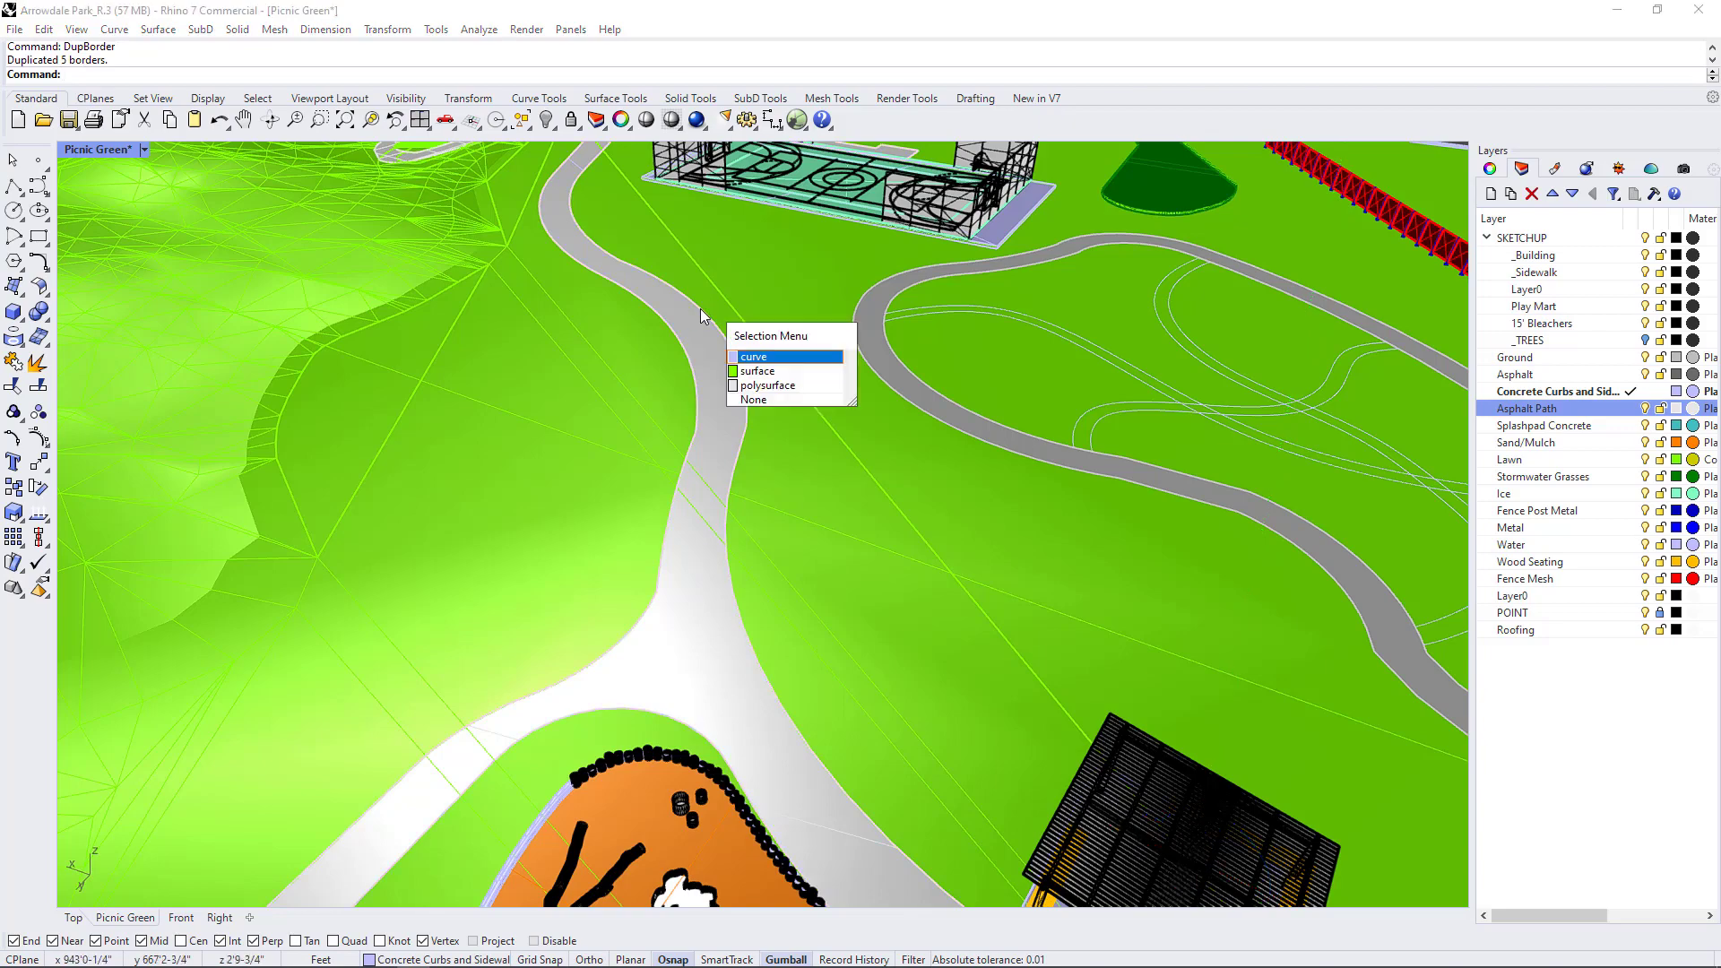
left_click(761, 364)
scroll(726, 667, "down", 3)
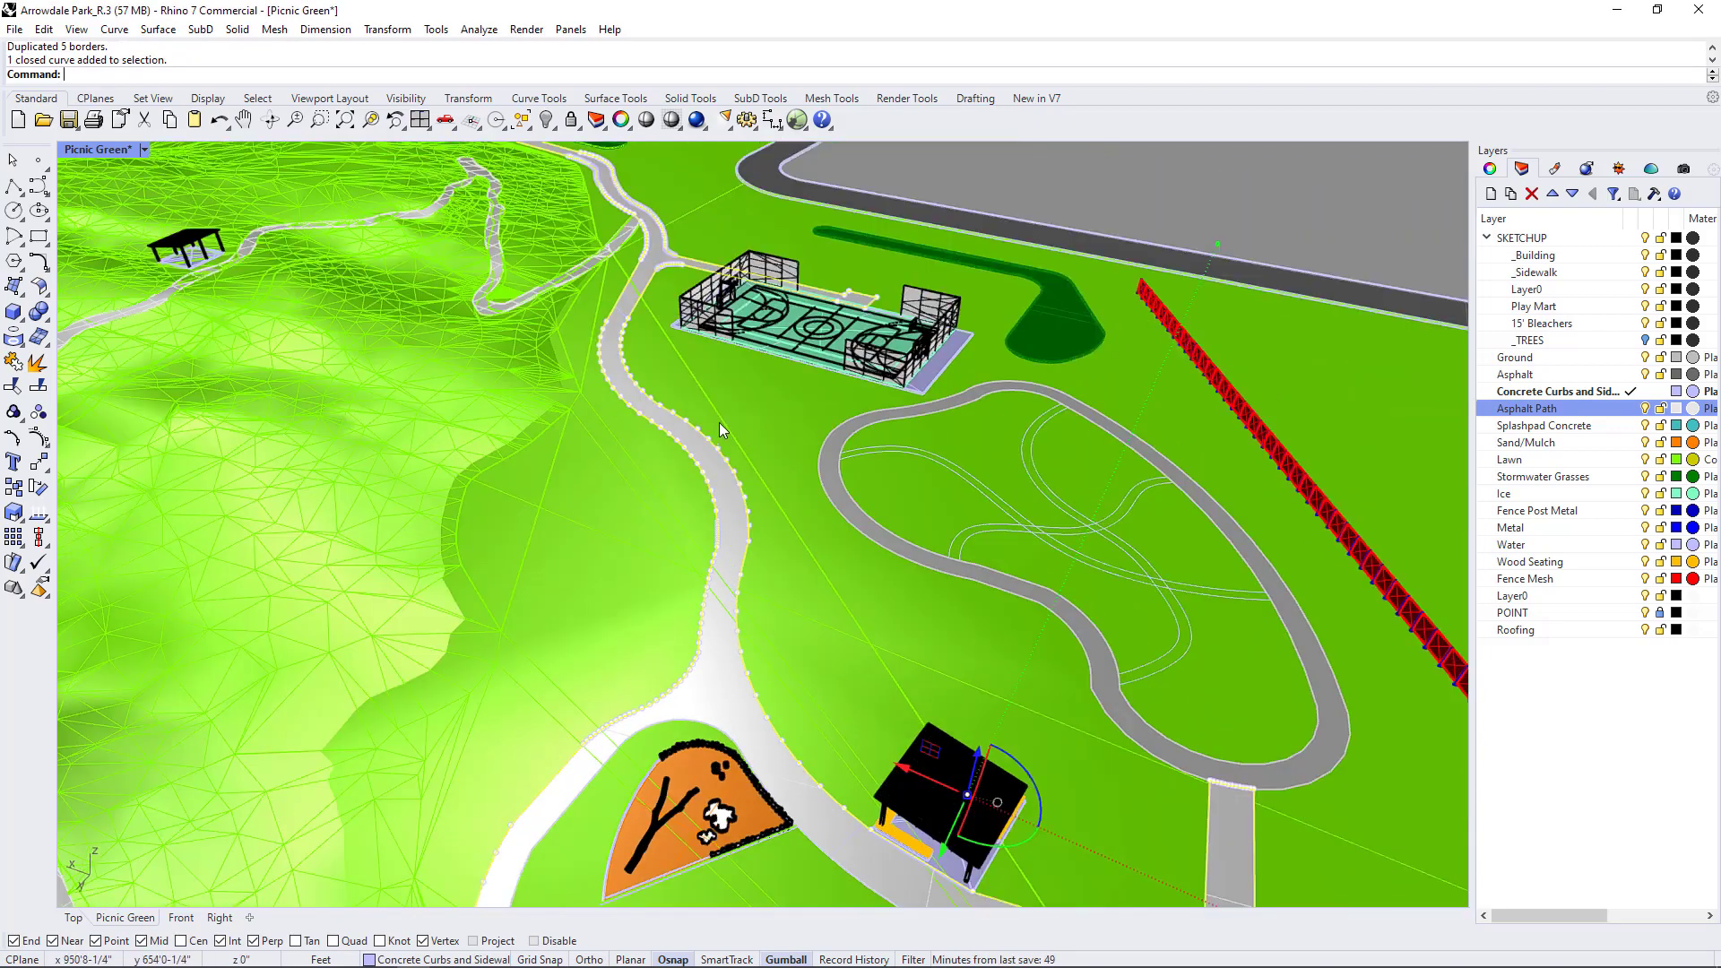
scroll(719, 422, "up", 5)
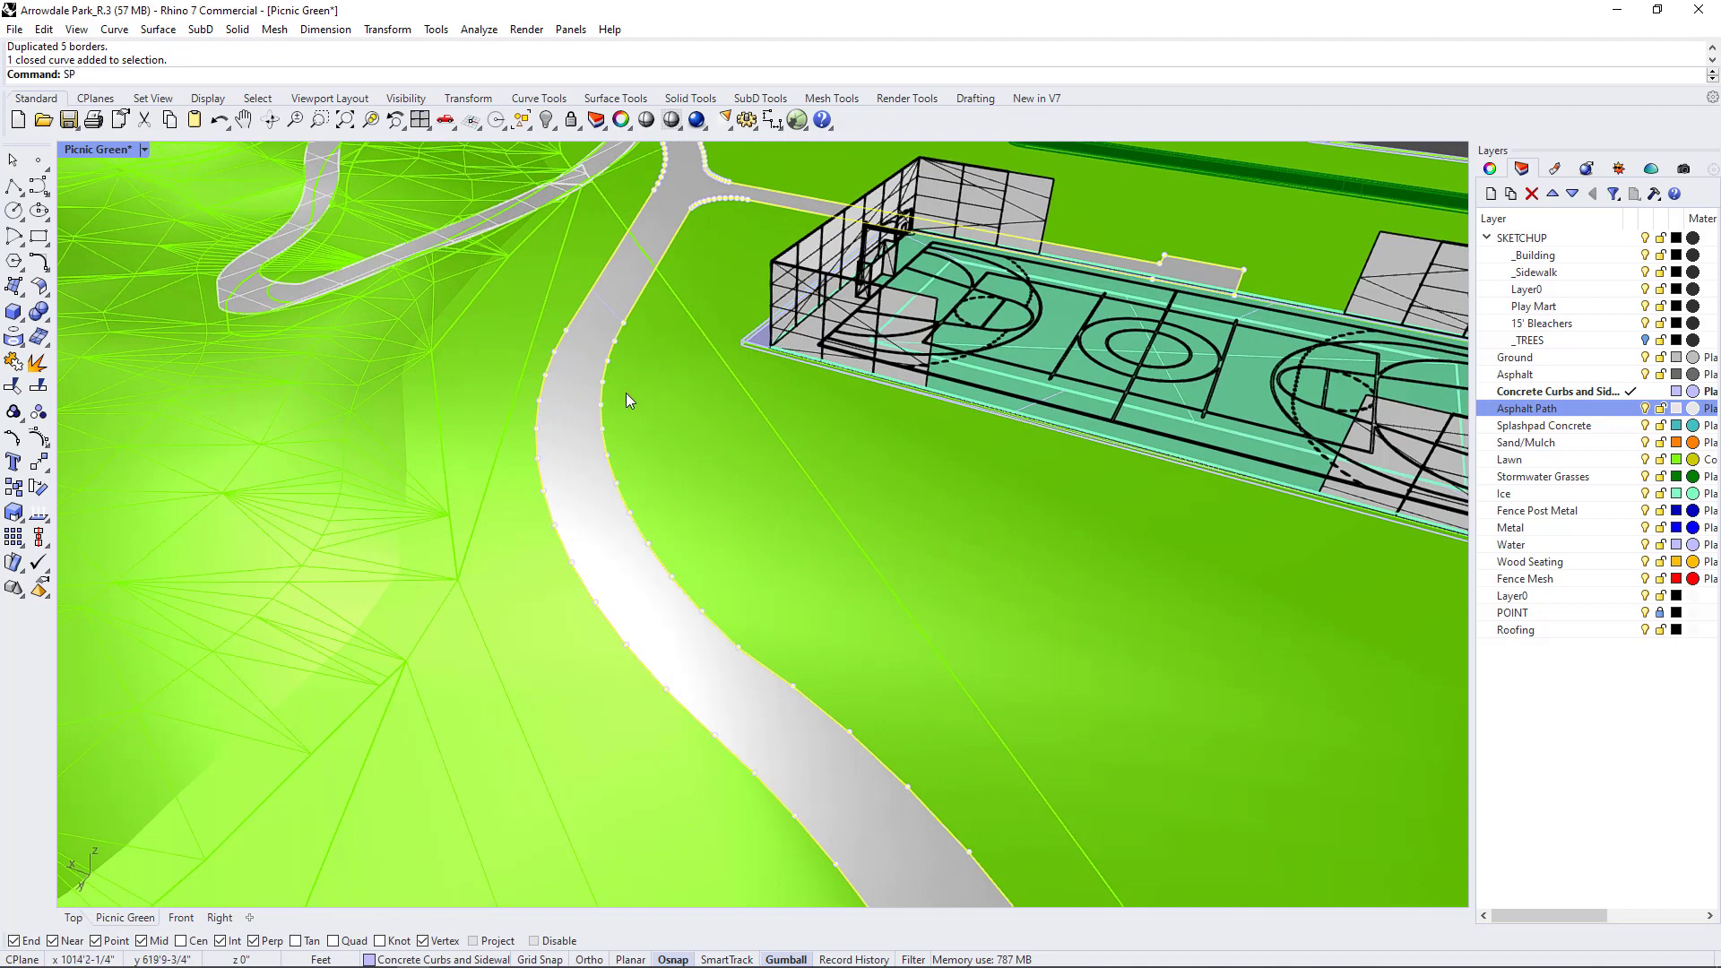
key("BackSpace")
key("BackSpace")
key("Escape")
- Trim the duplicated path border beyond the court-side cross line, using the two lines across the path as cutting objects
left_click(610, 314)
scroll(498, 310, "down", 2)
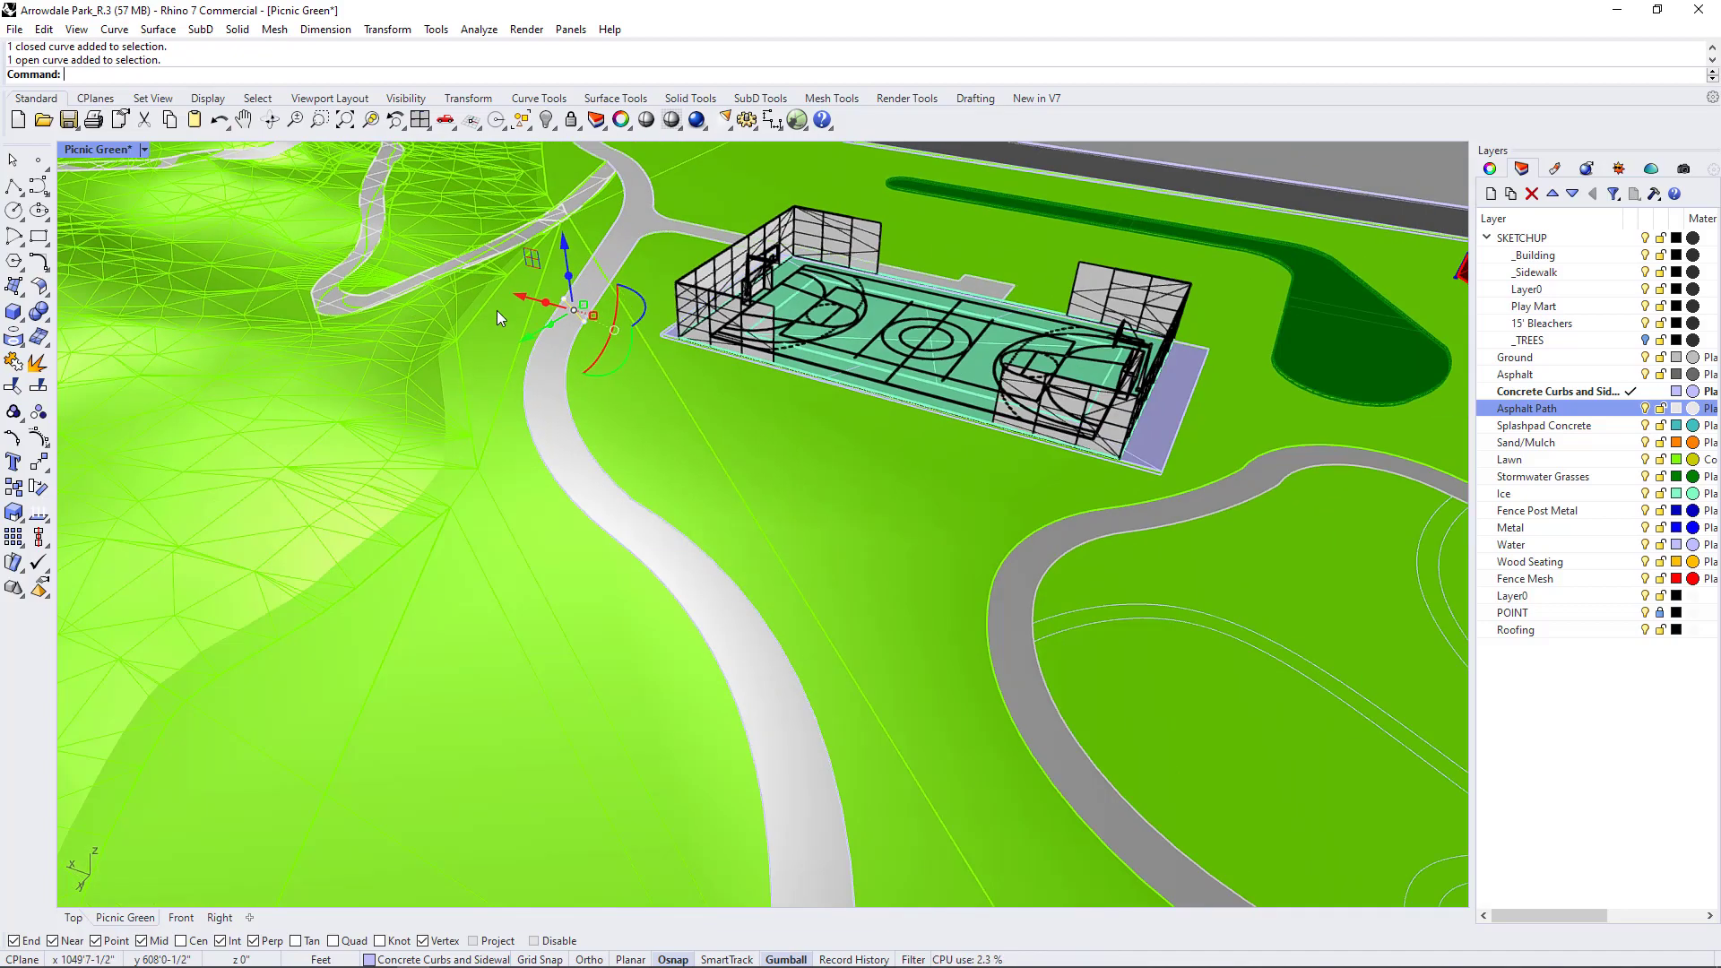
scroll(478, 312, "down", 6)
scroll(587, 592, "up", 10)
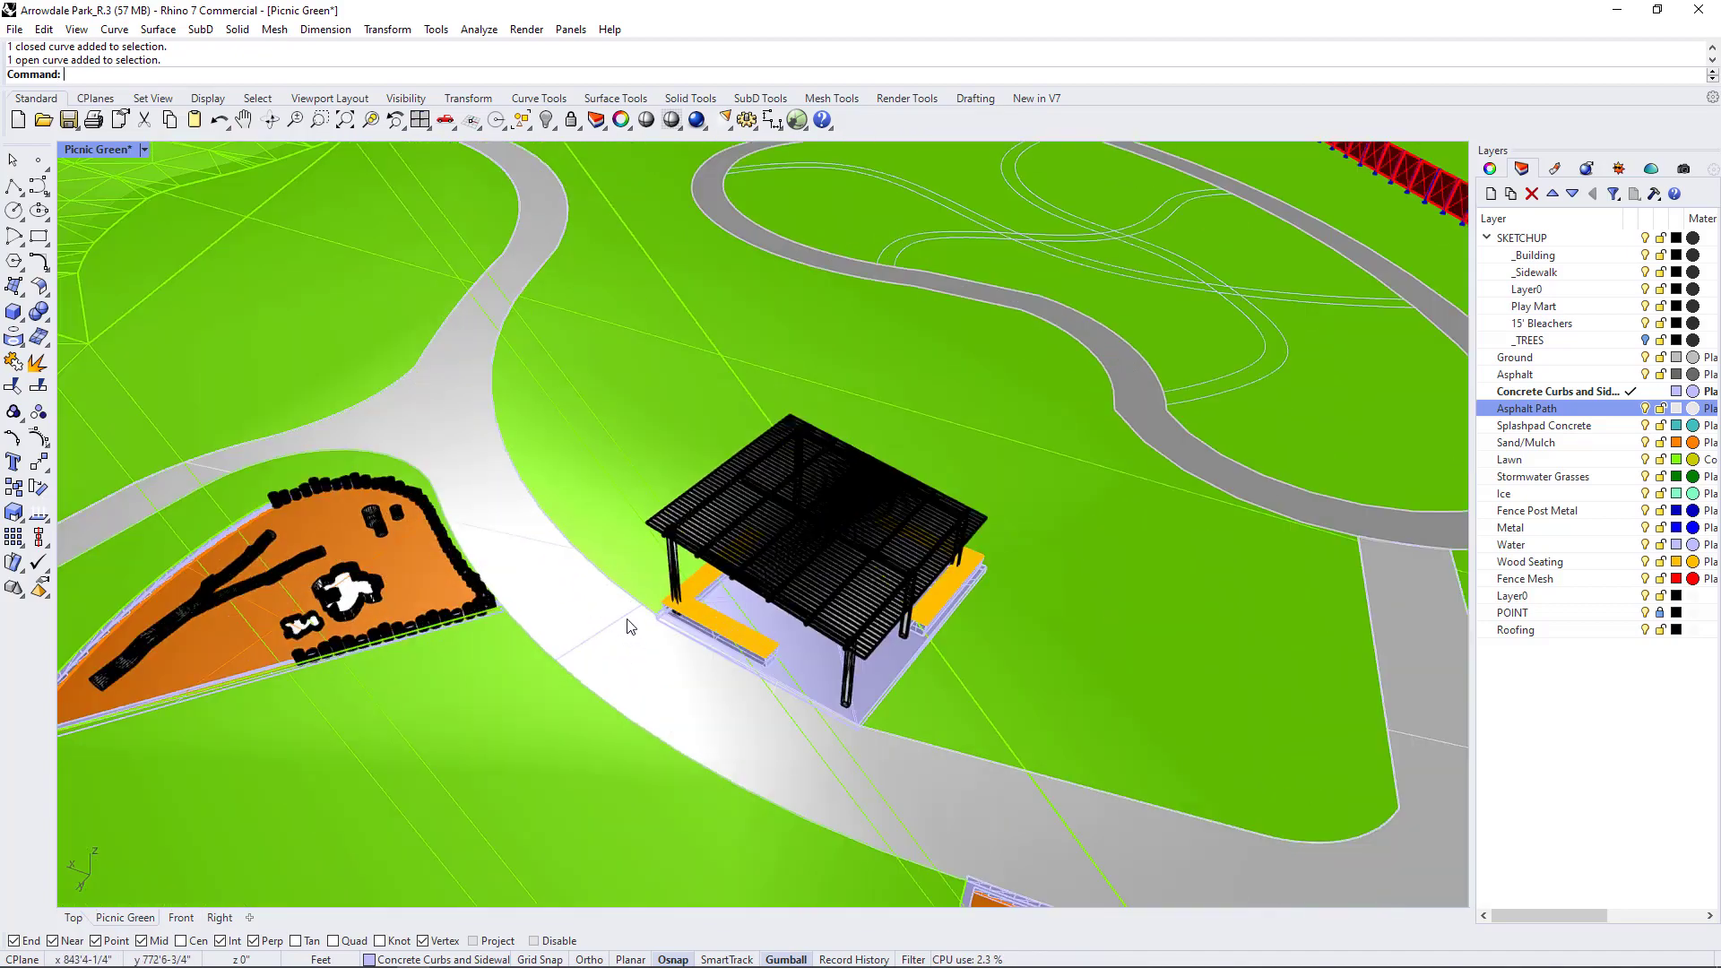
left_click(630, 625)
scroll(824, 744, "down", 4)
scroll(726, 632, "up", 3)
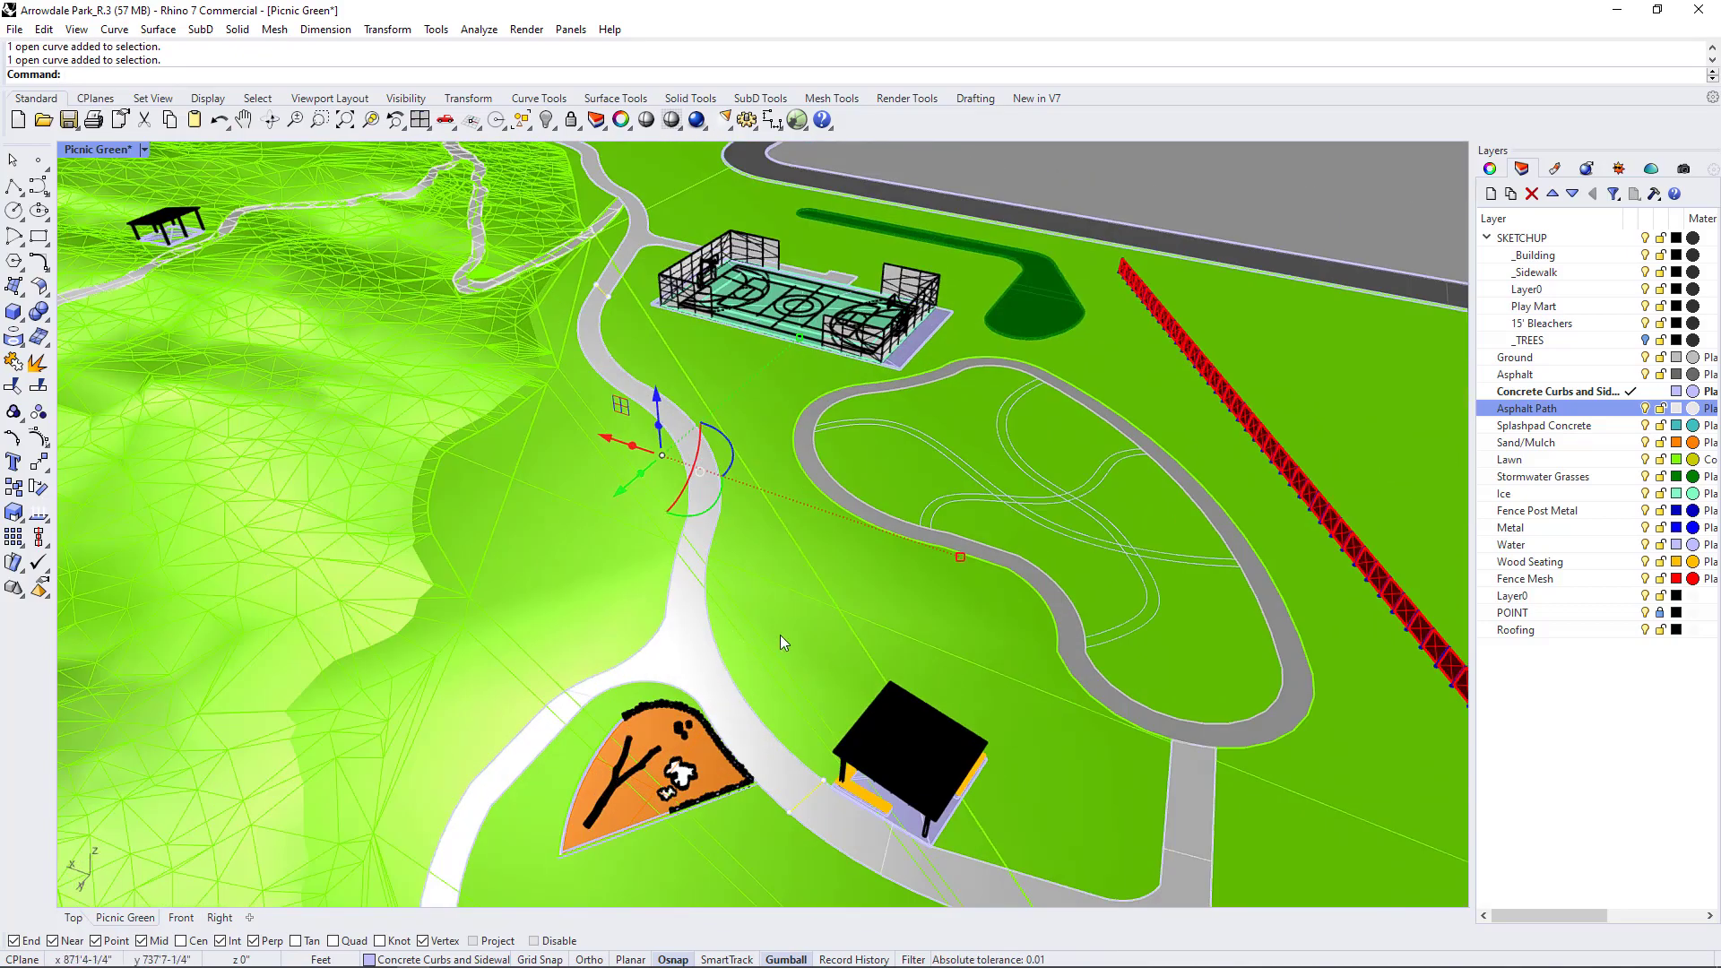
type("TR")
key("Return")
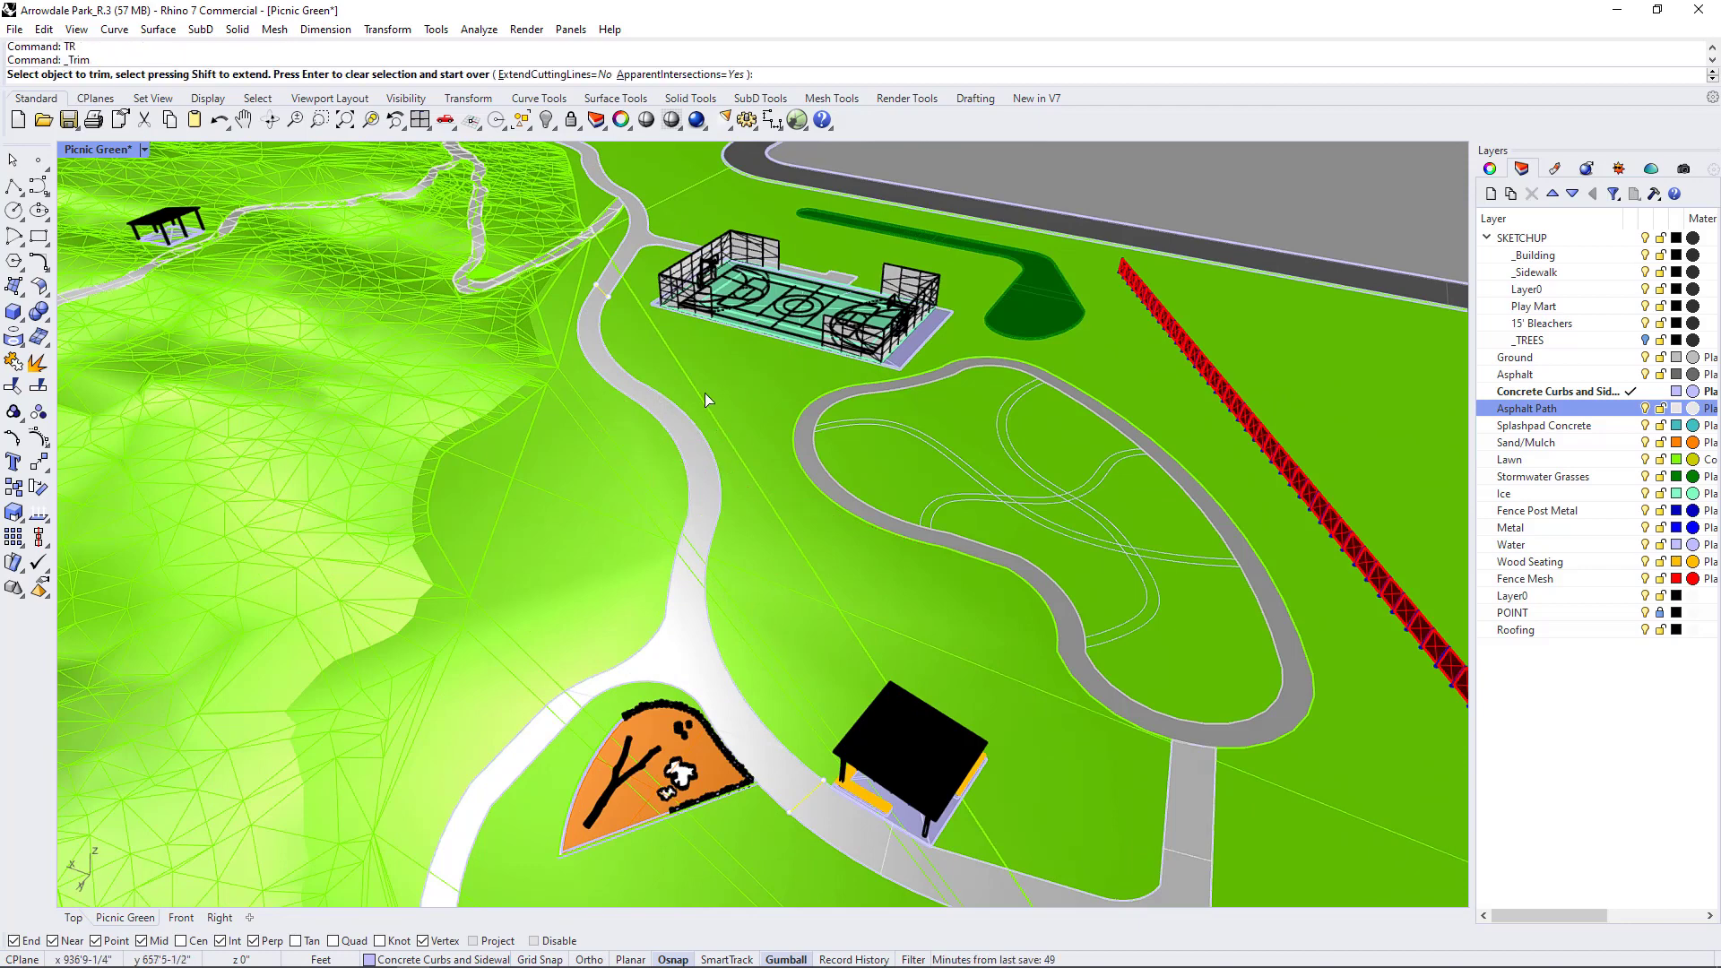
left_click(620, 282)
left_click(668, 333)
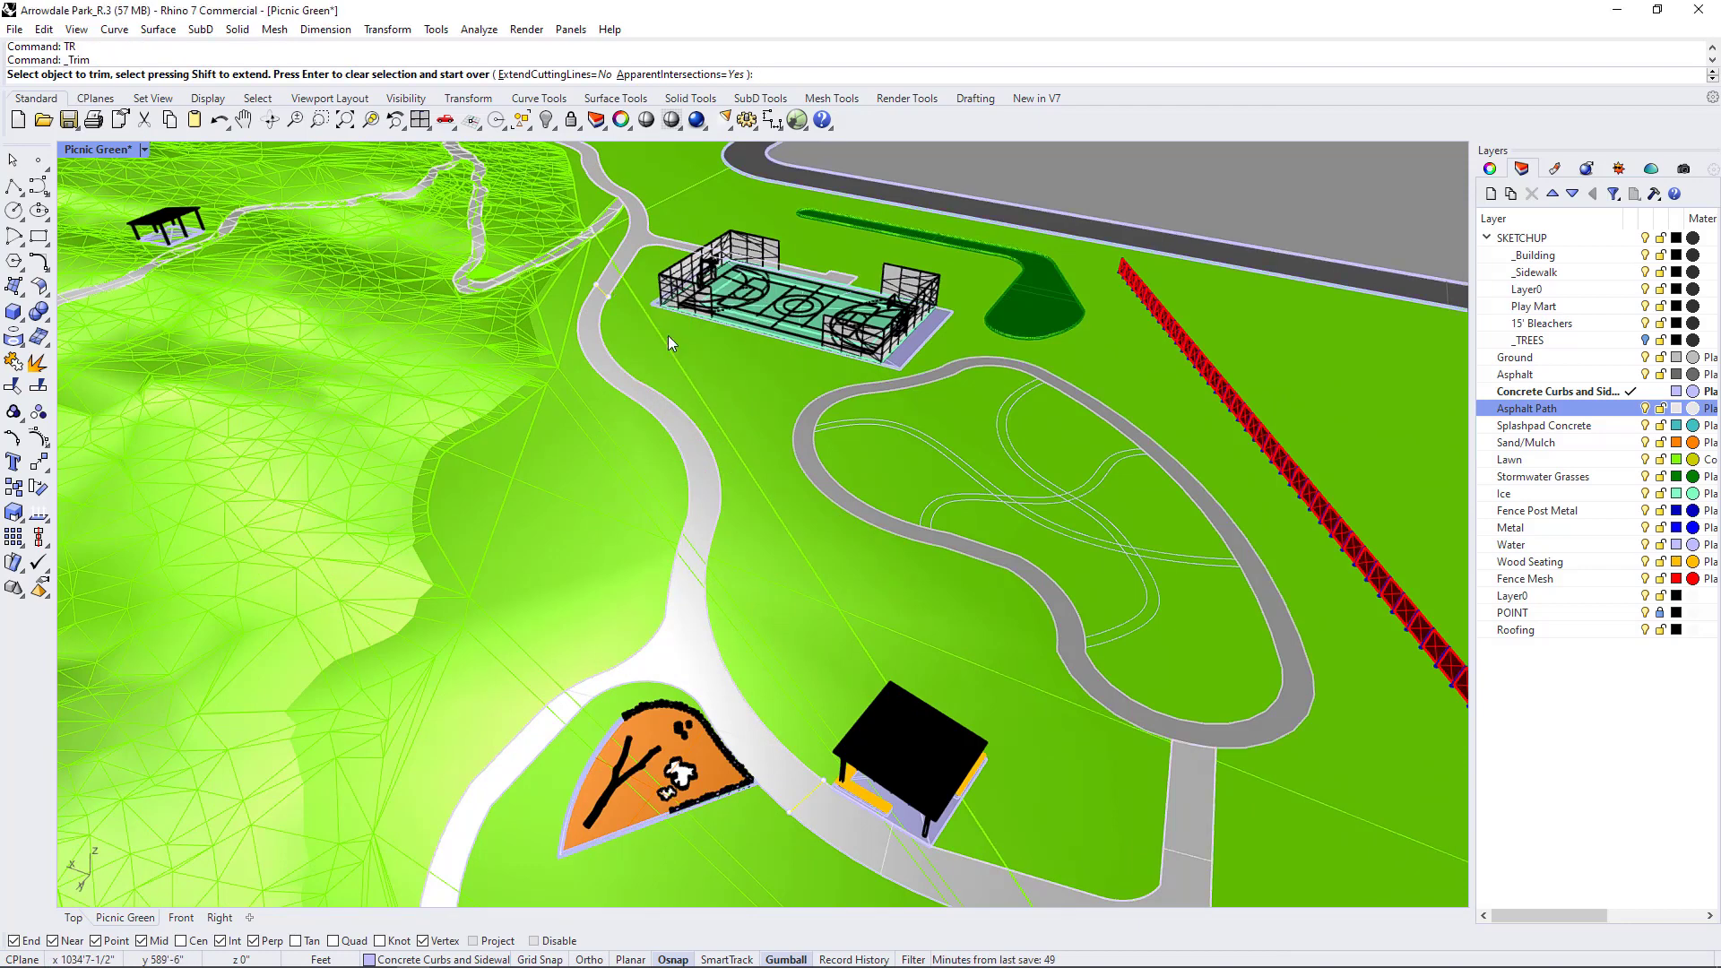
key("Return")
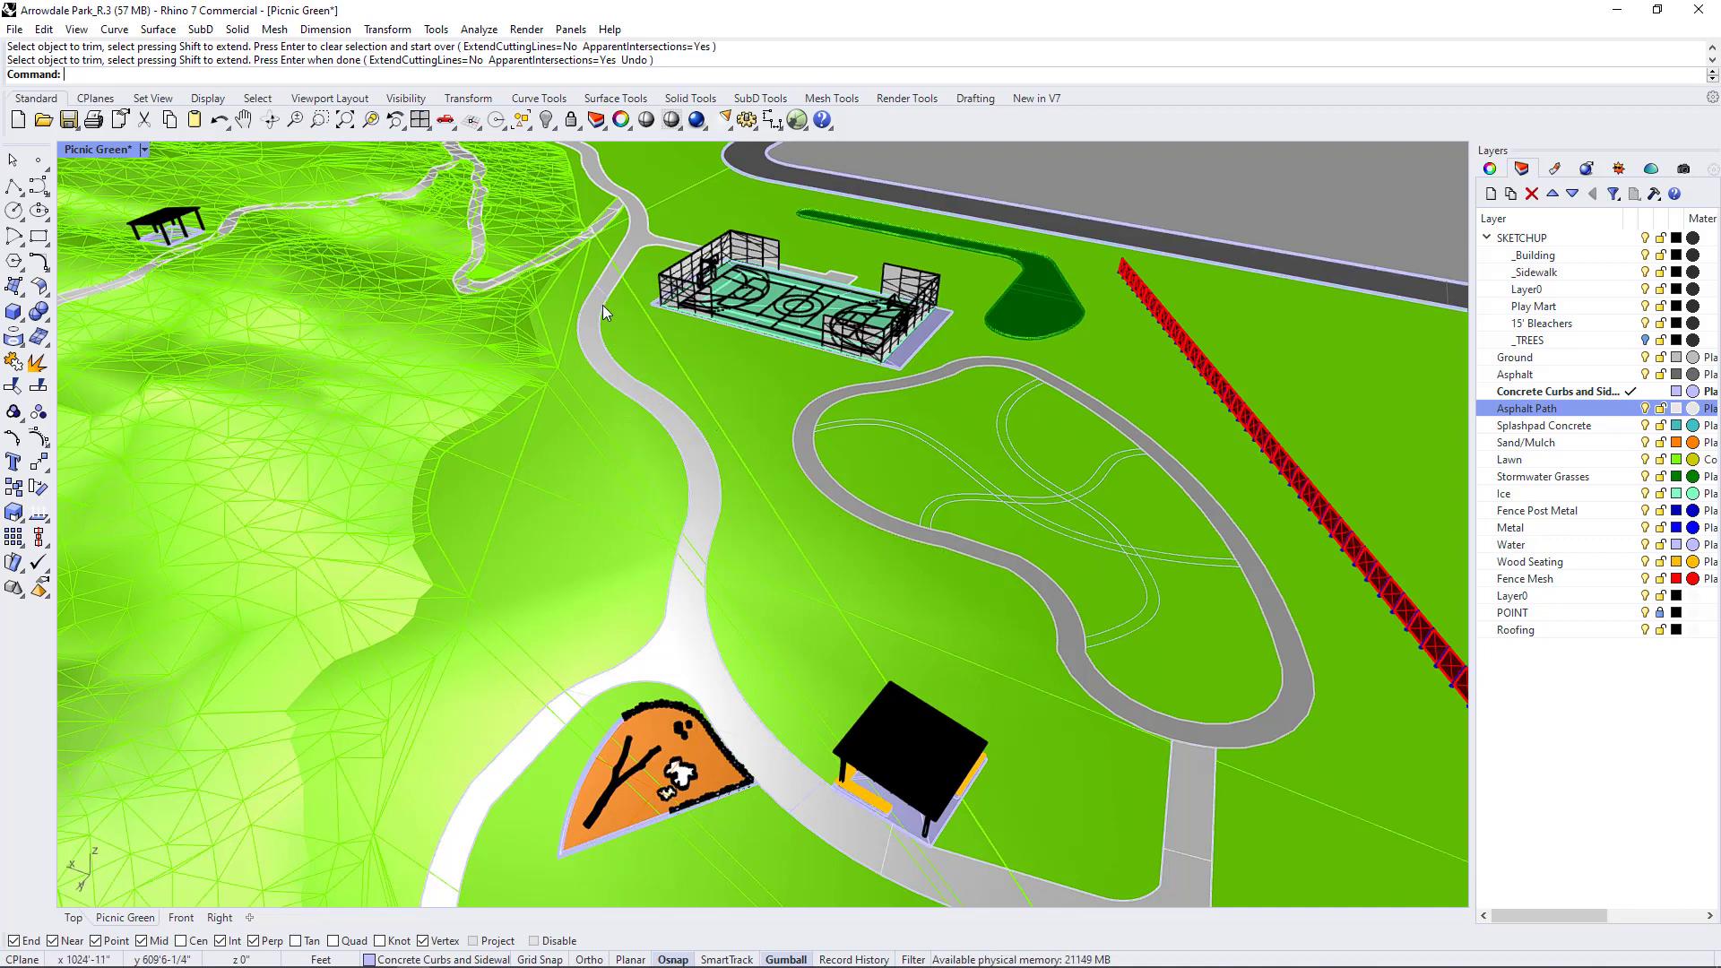
- Trim the duplicated path border beyond the shelter-side cross line, using that line as the cutting object
left_click(628, 319)
left_click(672, 353)
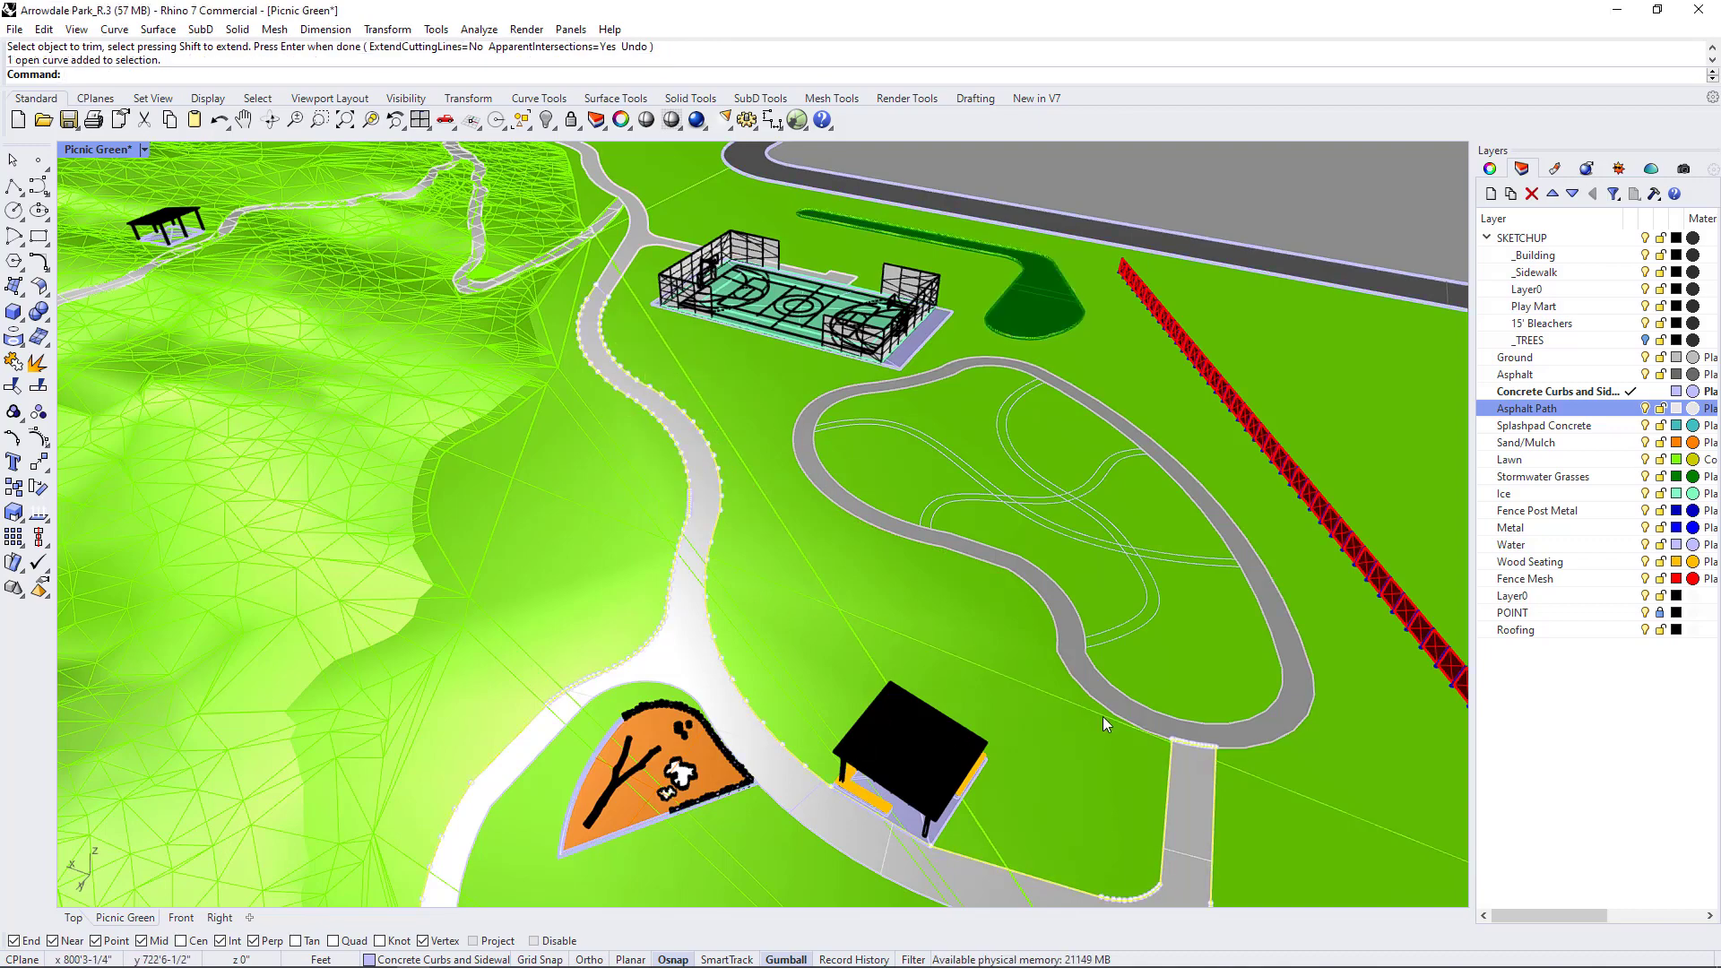
scroll(886, 695, "up", 8)
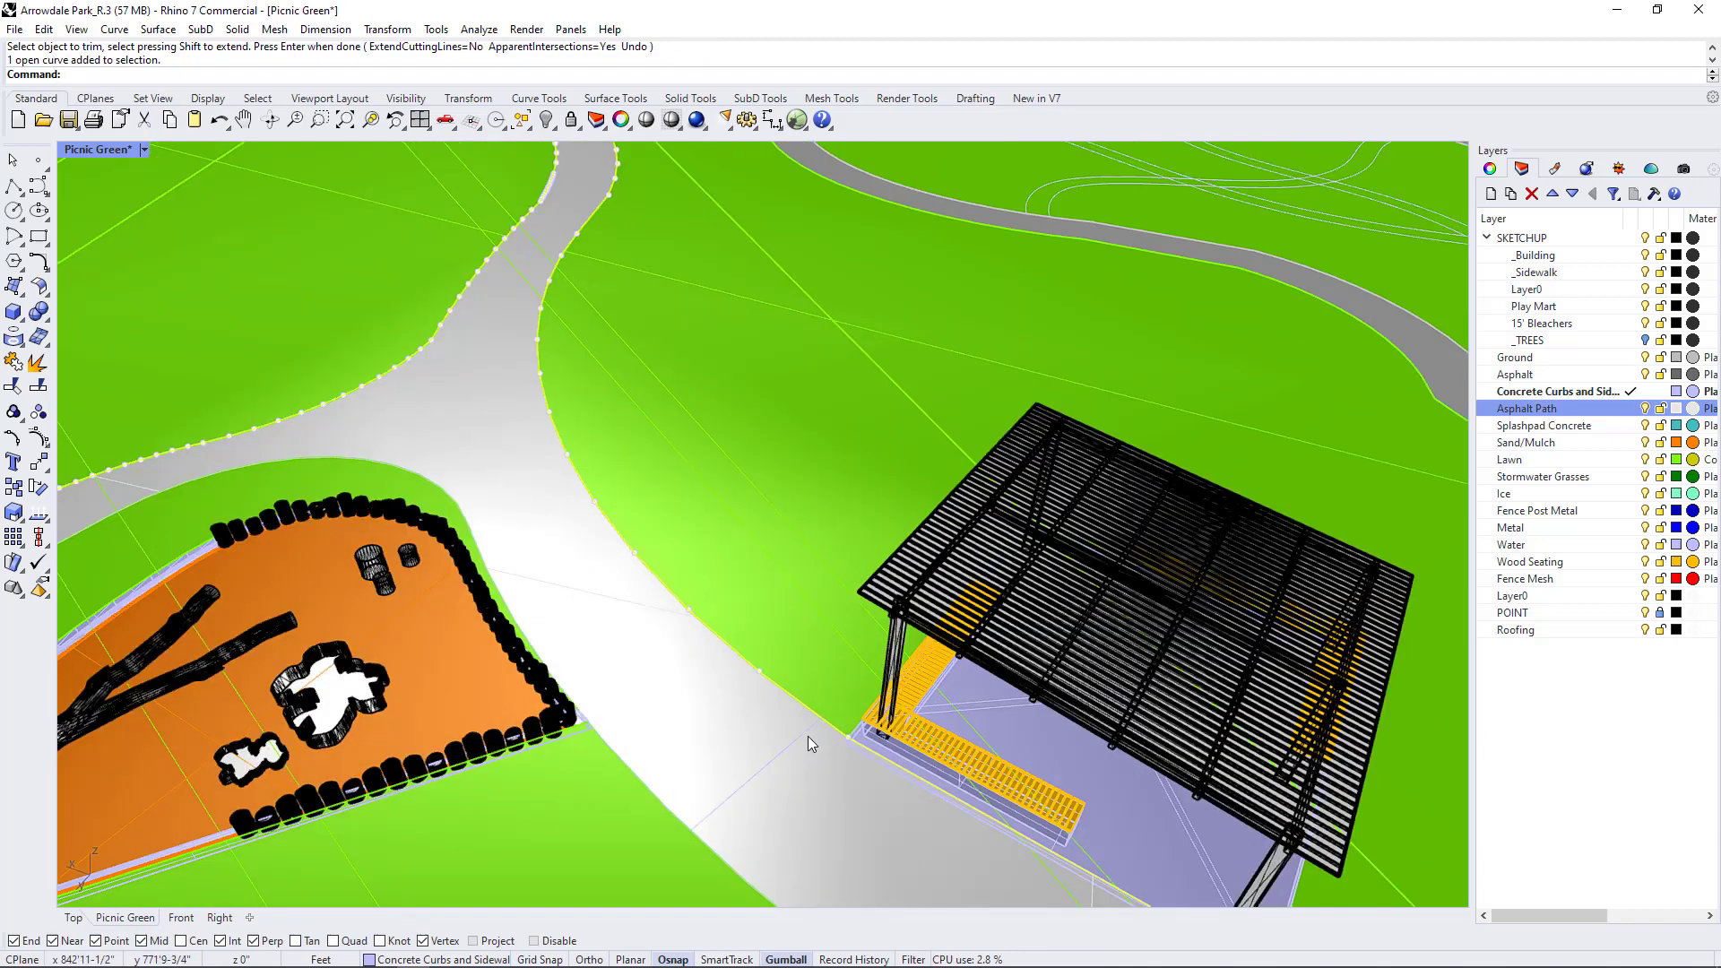
left_click(809, 735)
type("Trim")
key("Return")
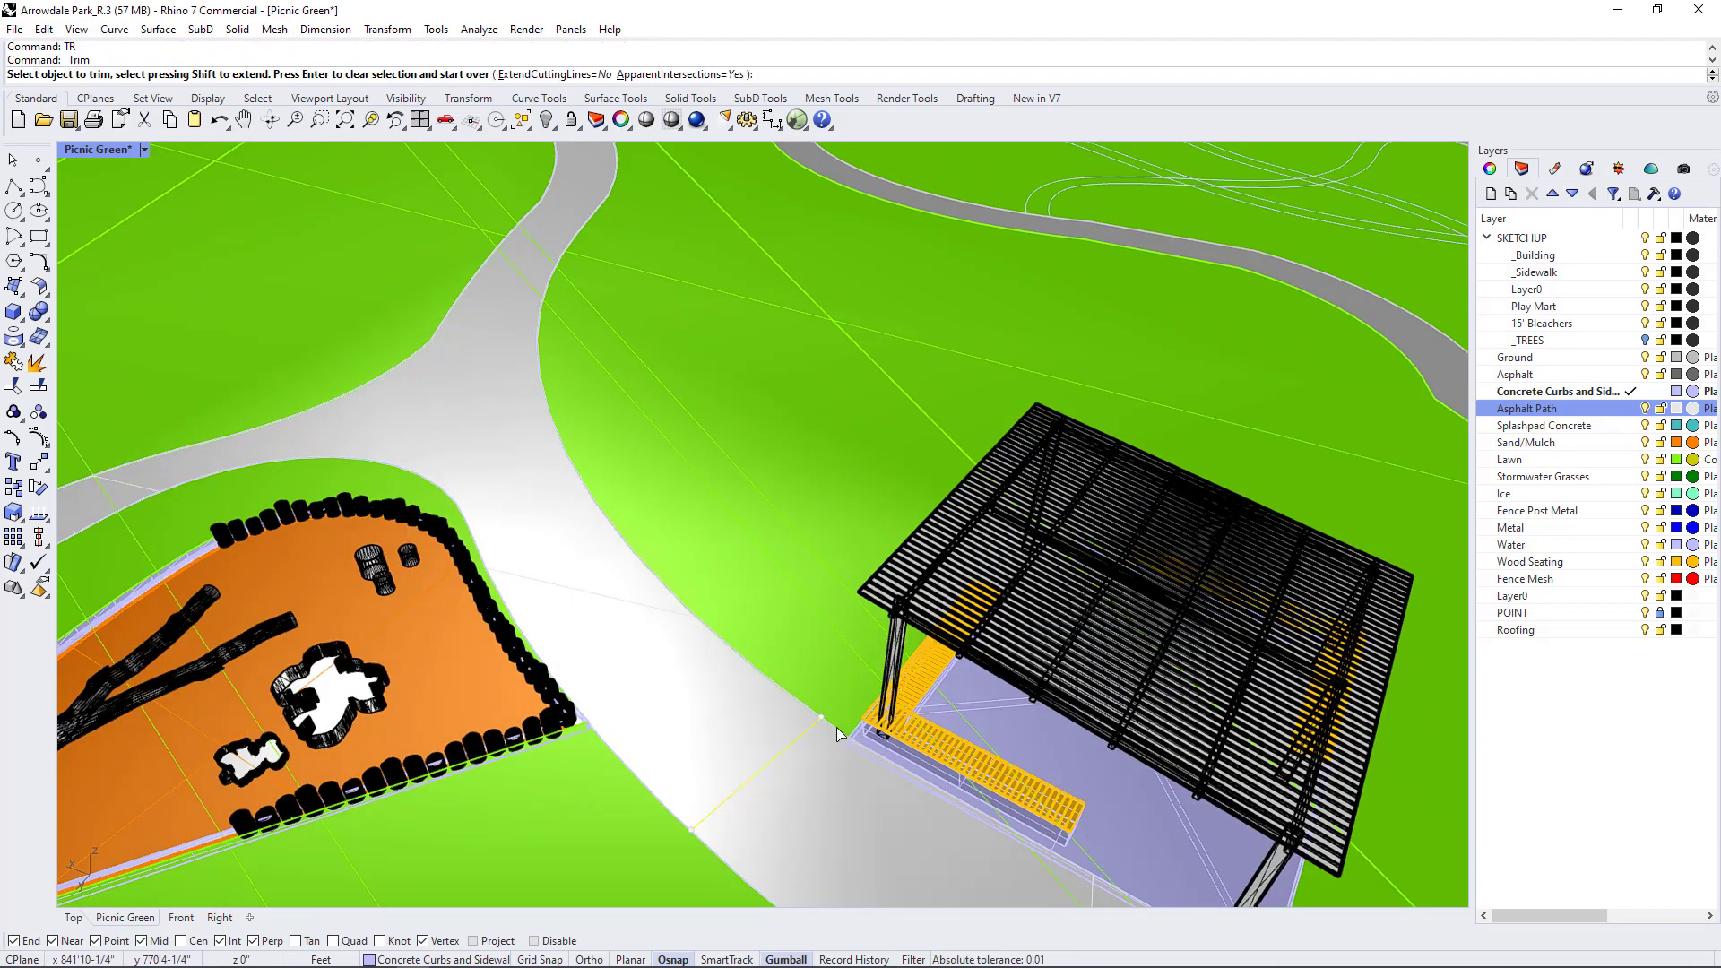
left_click(840, 730)
left_click(896, 785)
key("Return")
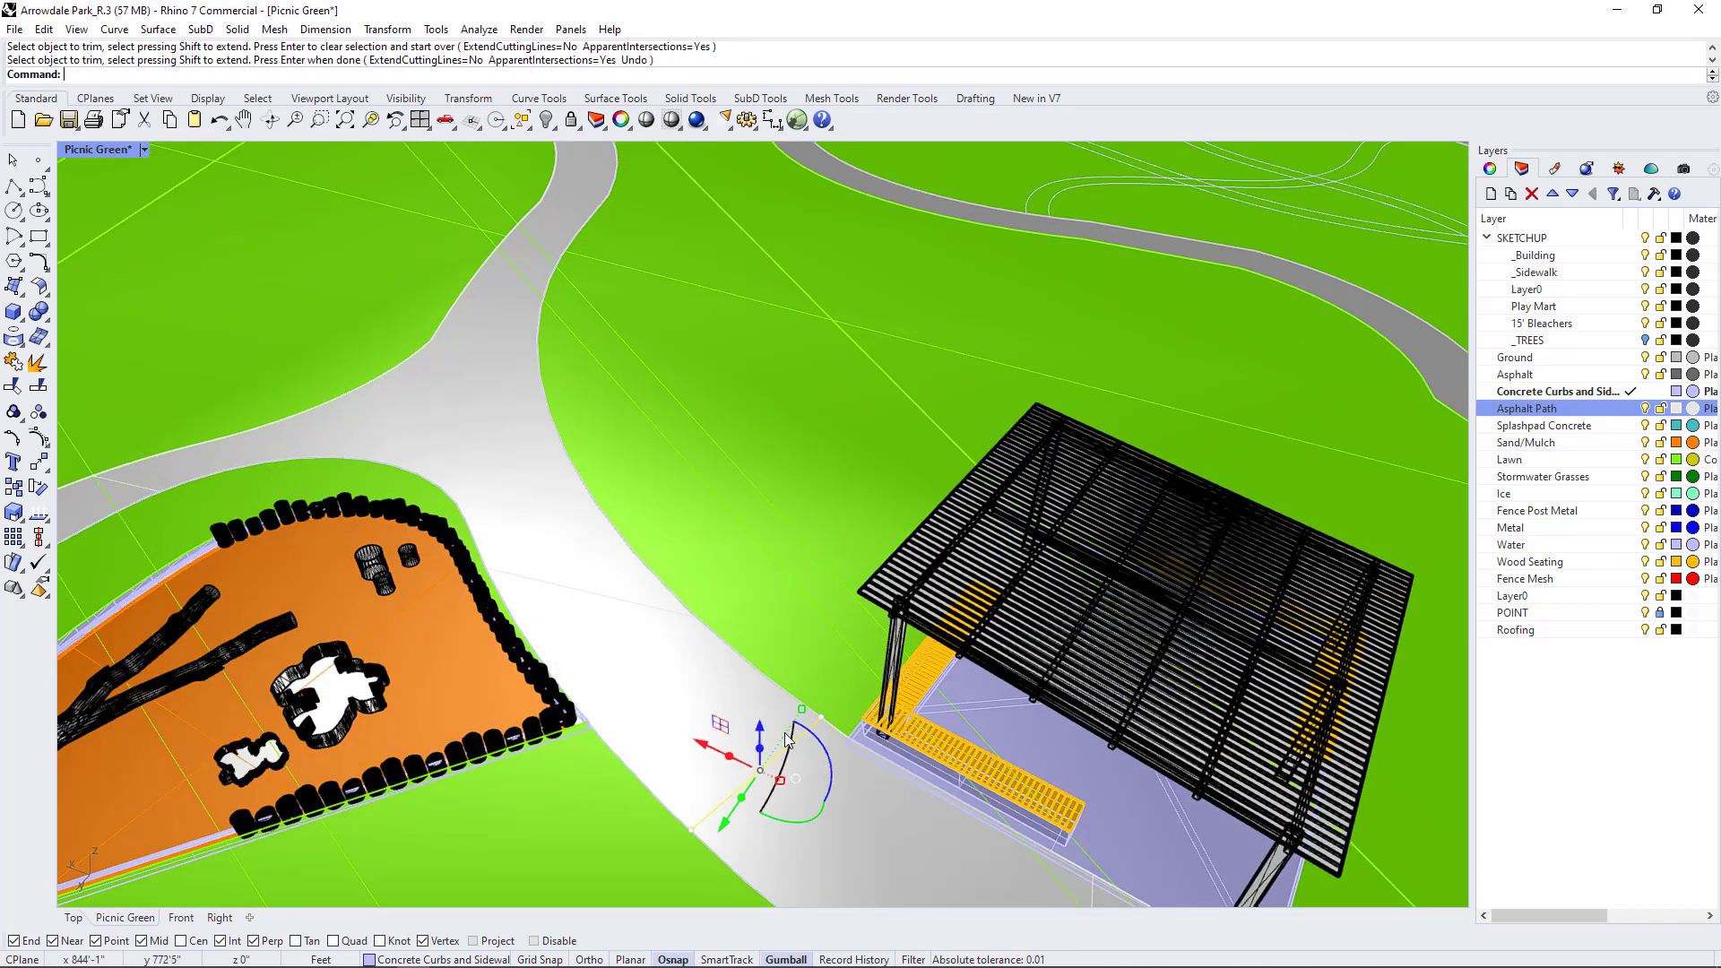
- Offset the trimmed path edge curve between the shelter and the court by 2 feet, outward onto the lawn
key("Escape")
left_click(794, 701)
left_click(862, 753)
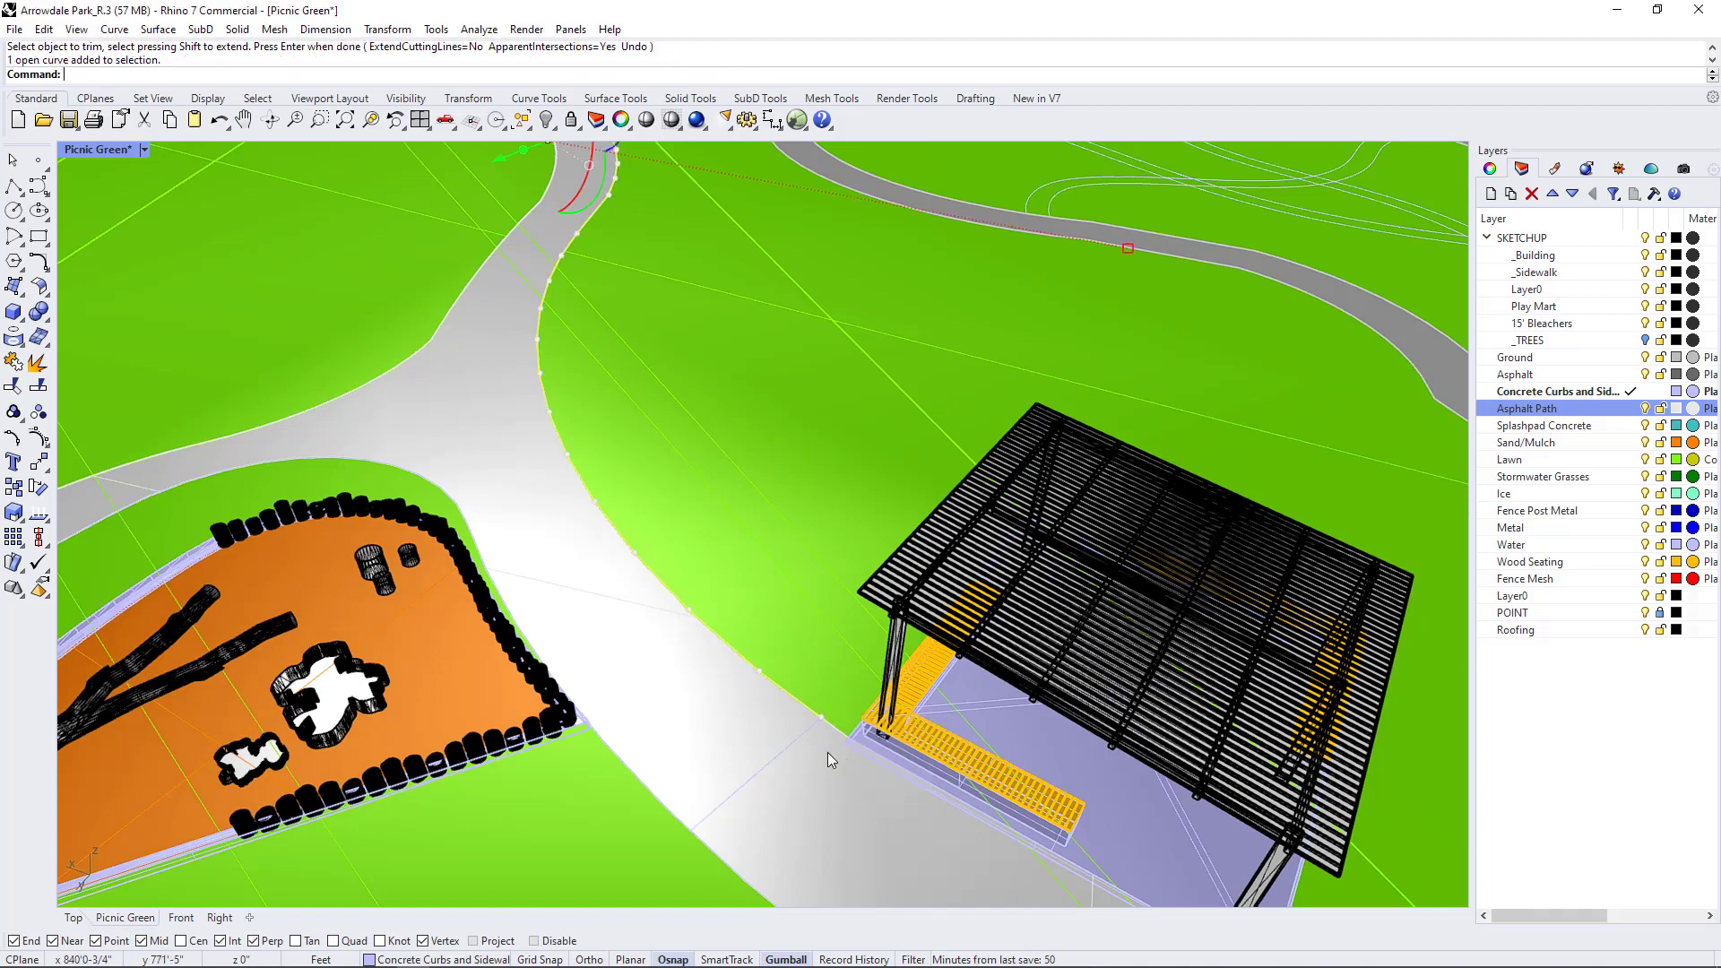
scroll(814, 753, "down", 12)
right_click_drag(814, 753, 792, 699)
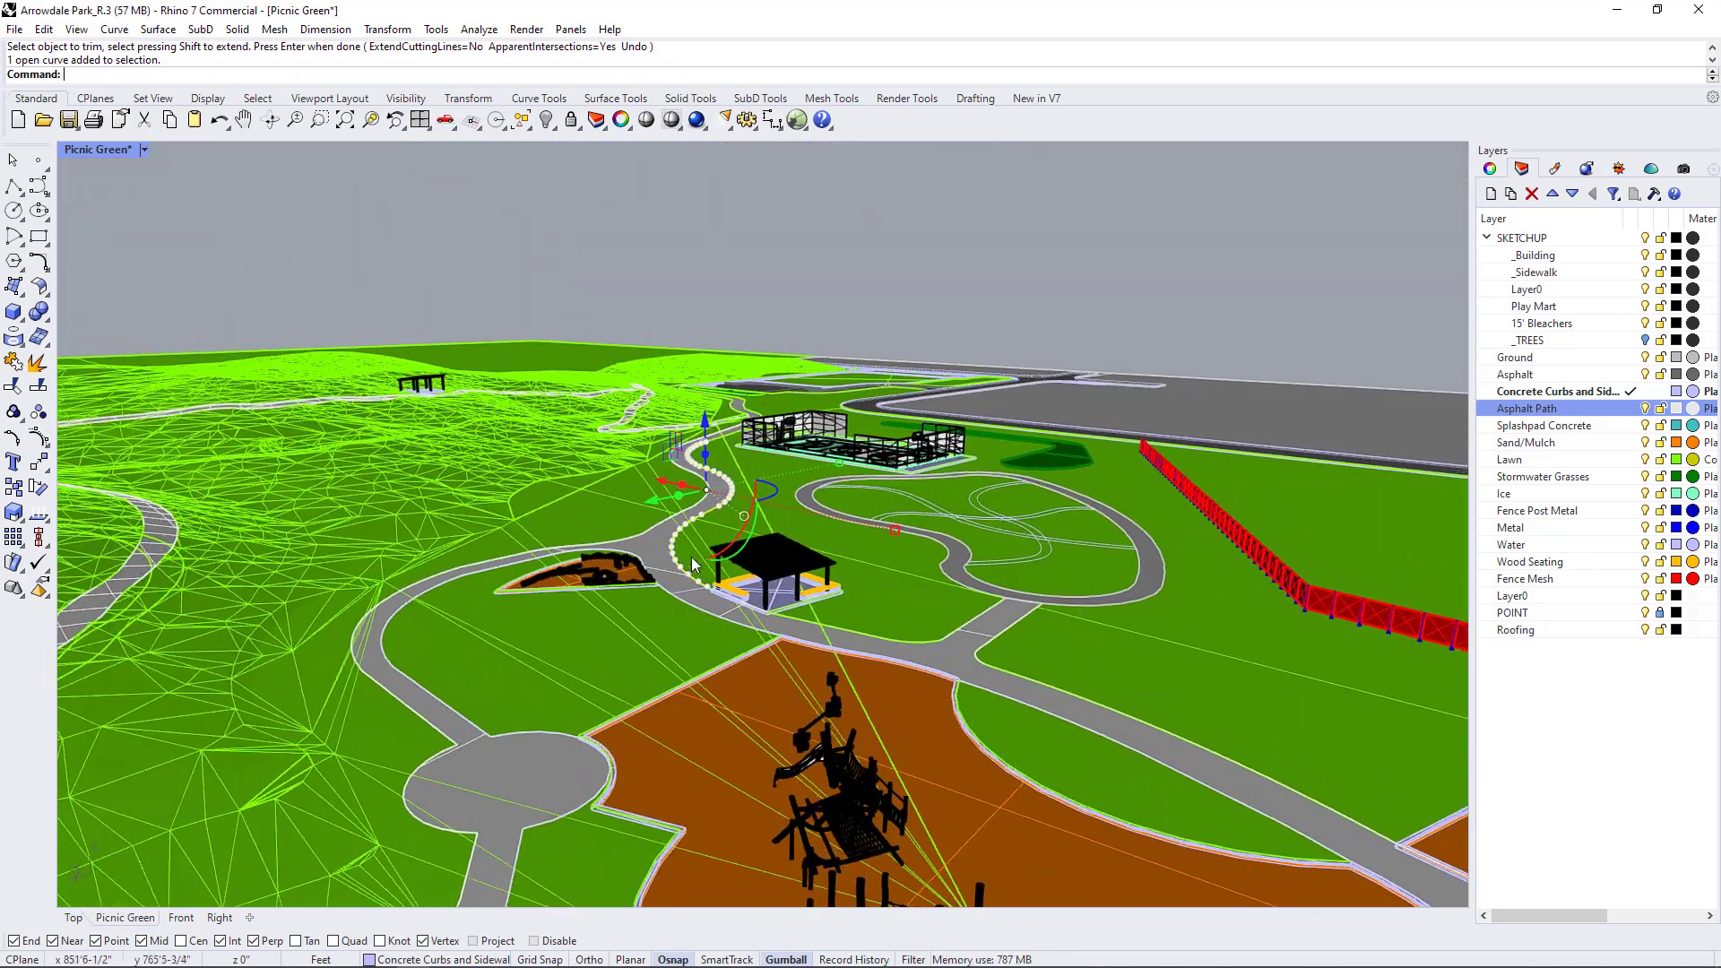
scroll(683, 543, "up", 4)
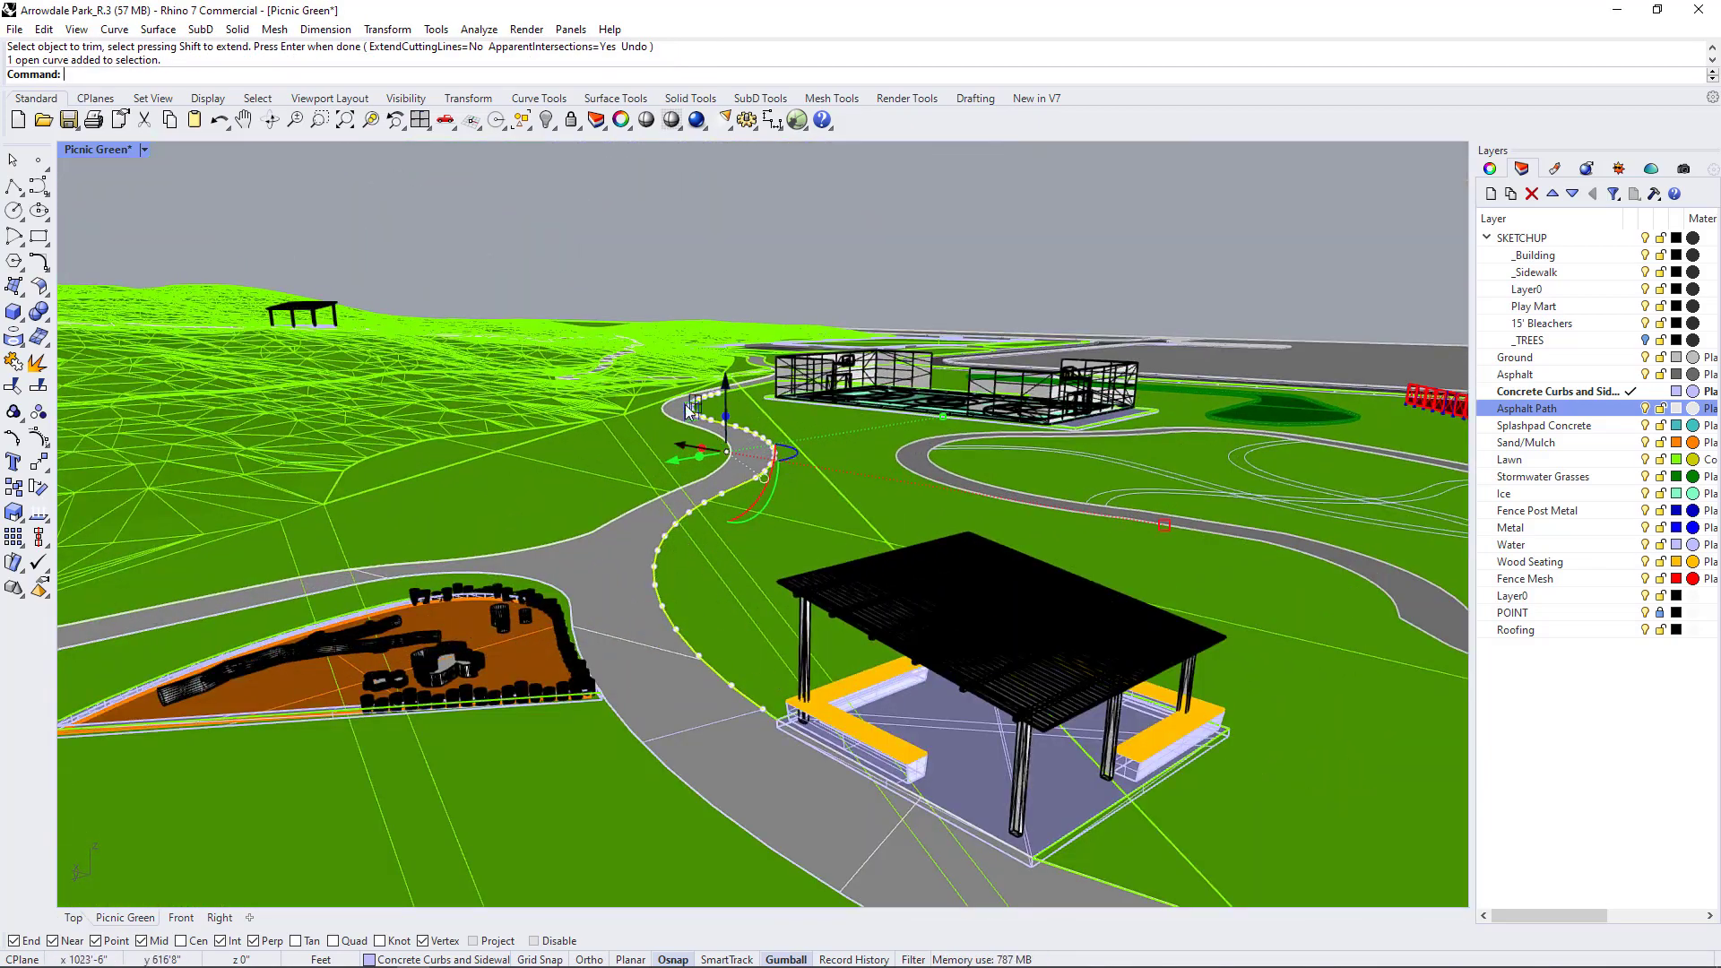
type("O")
key("Return")
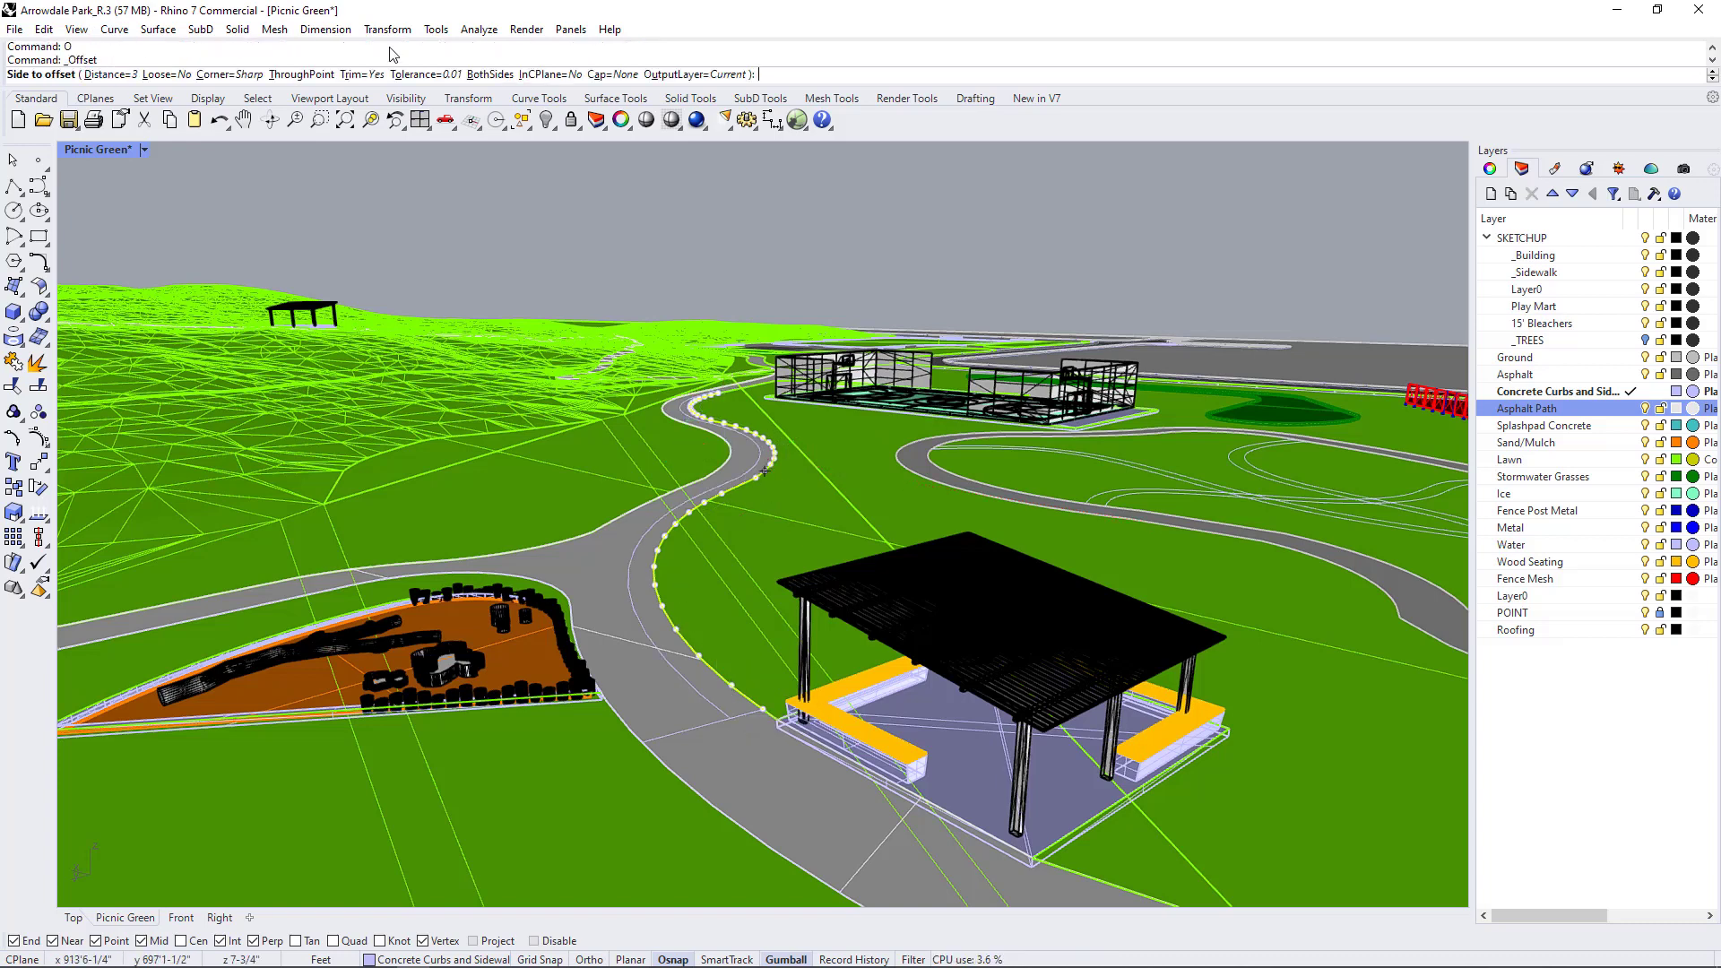
type("2")
key("Return")
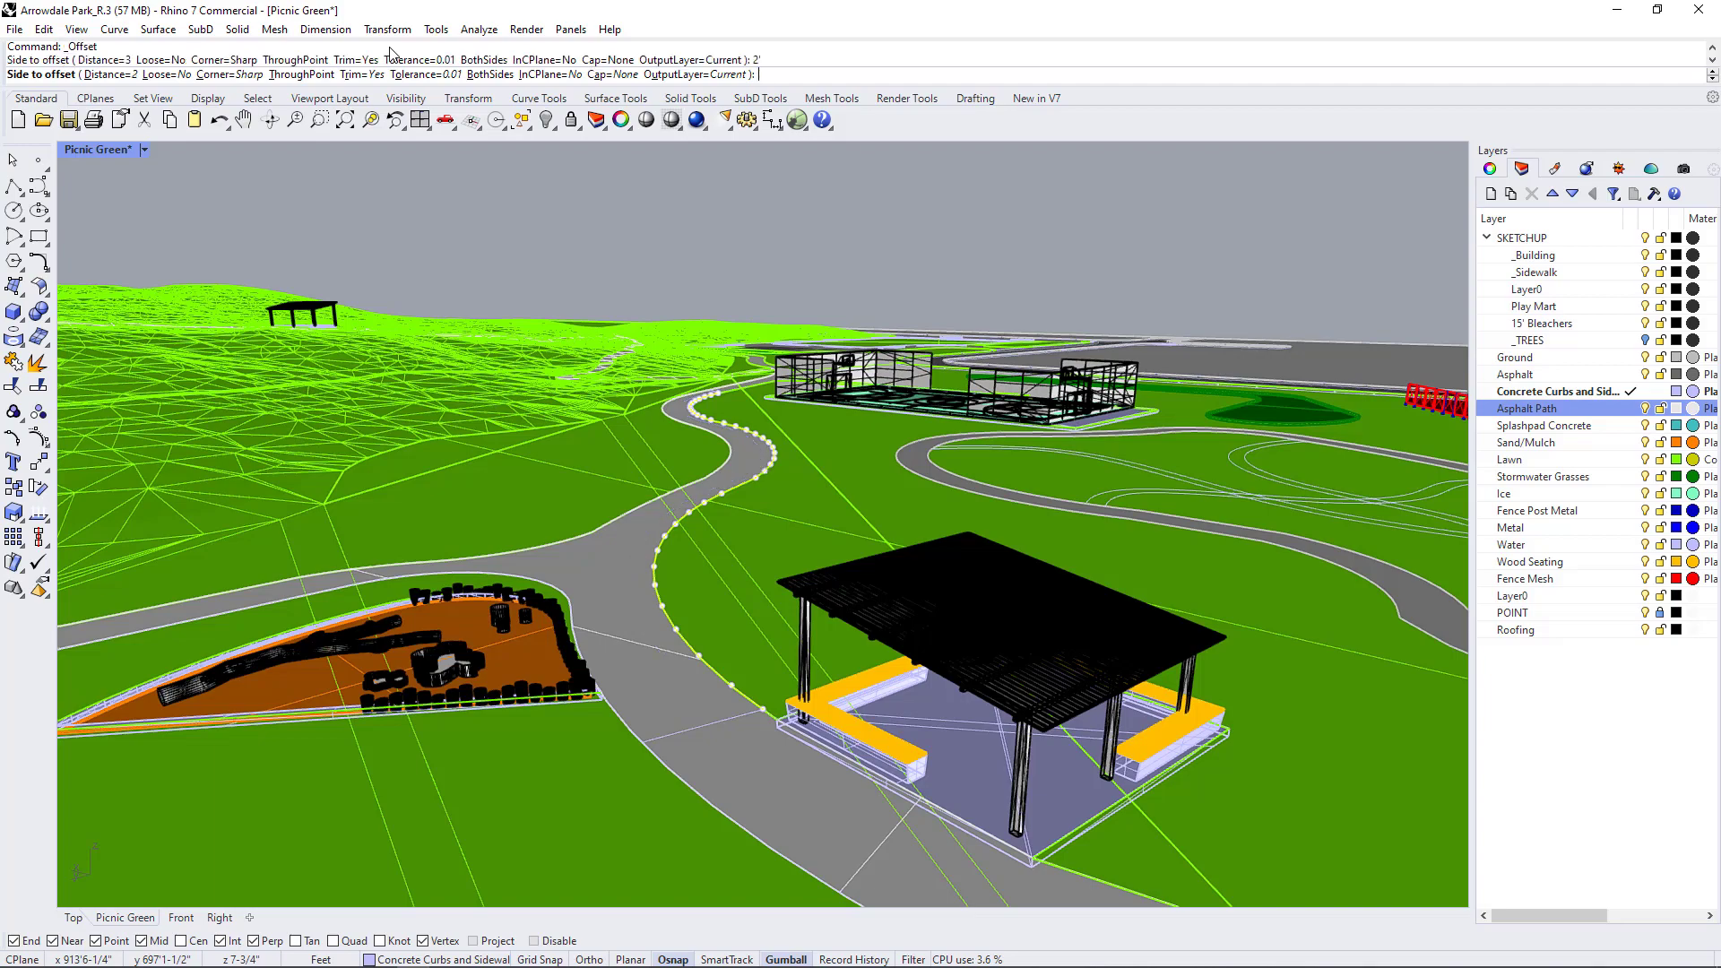
left_click(858, 530)
- Divide the offset curve beside the path by length into 60-foot segments, marking the division points and ends
mouse_move(753, 587)
right_mouse_down()
mouse_move(747, 626)
mouse_move(769, 588)
right_mouse_up()
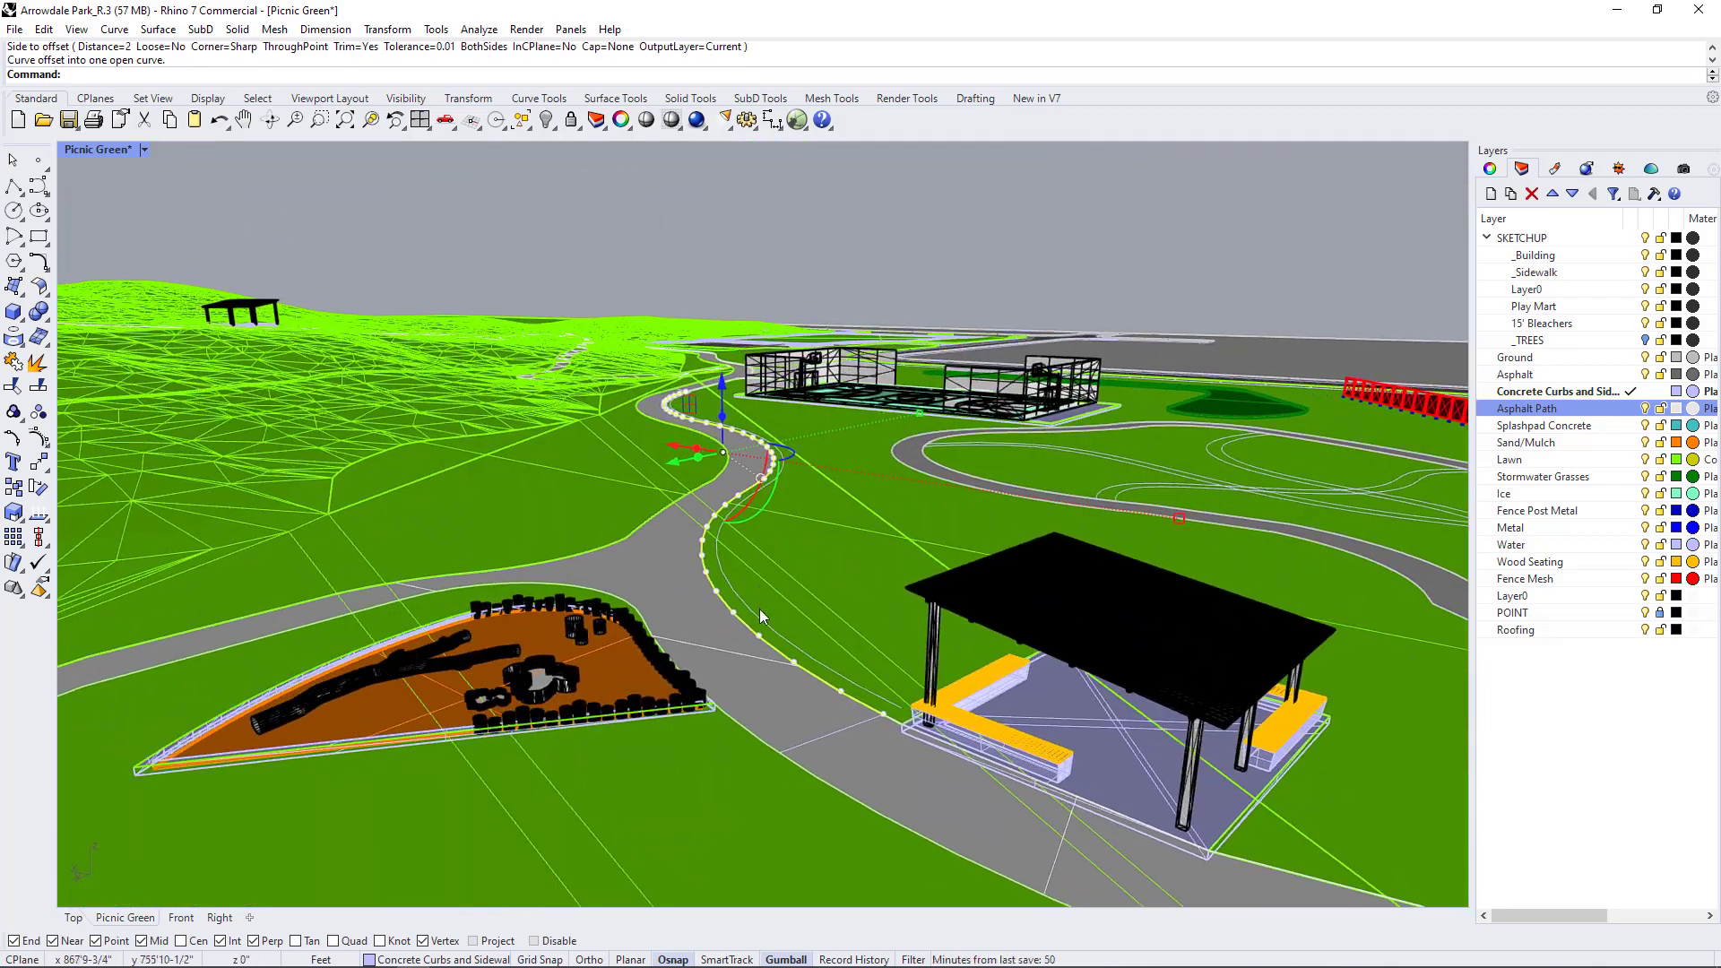
left_click(761, 613)
type("DIV")
key("Return")
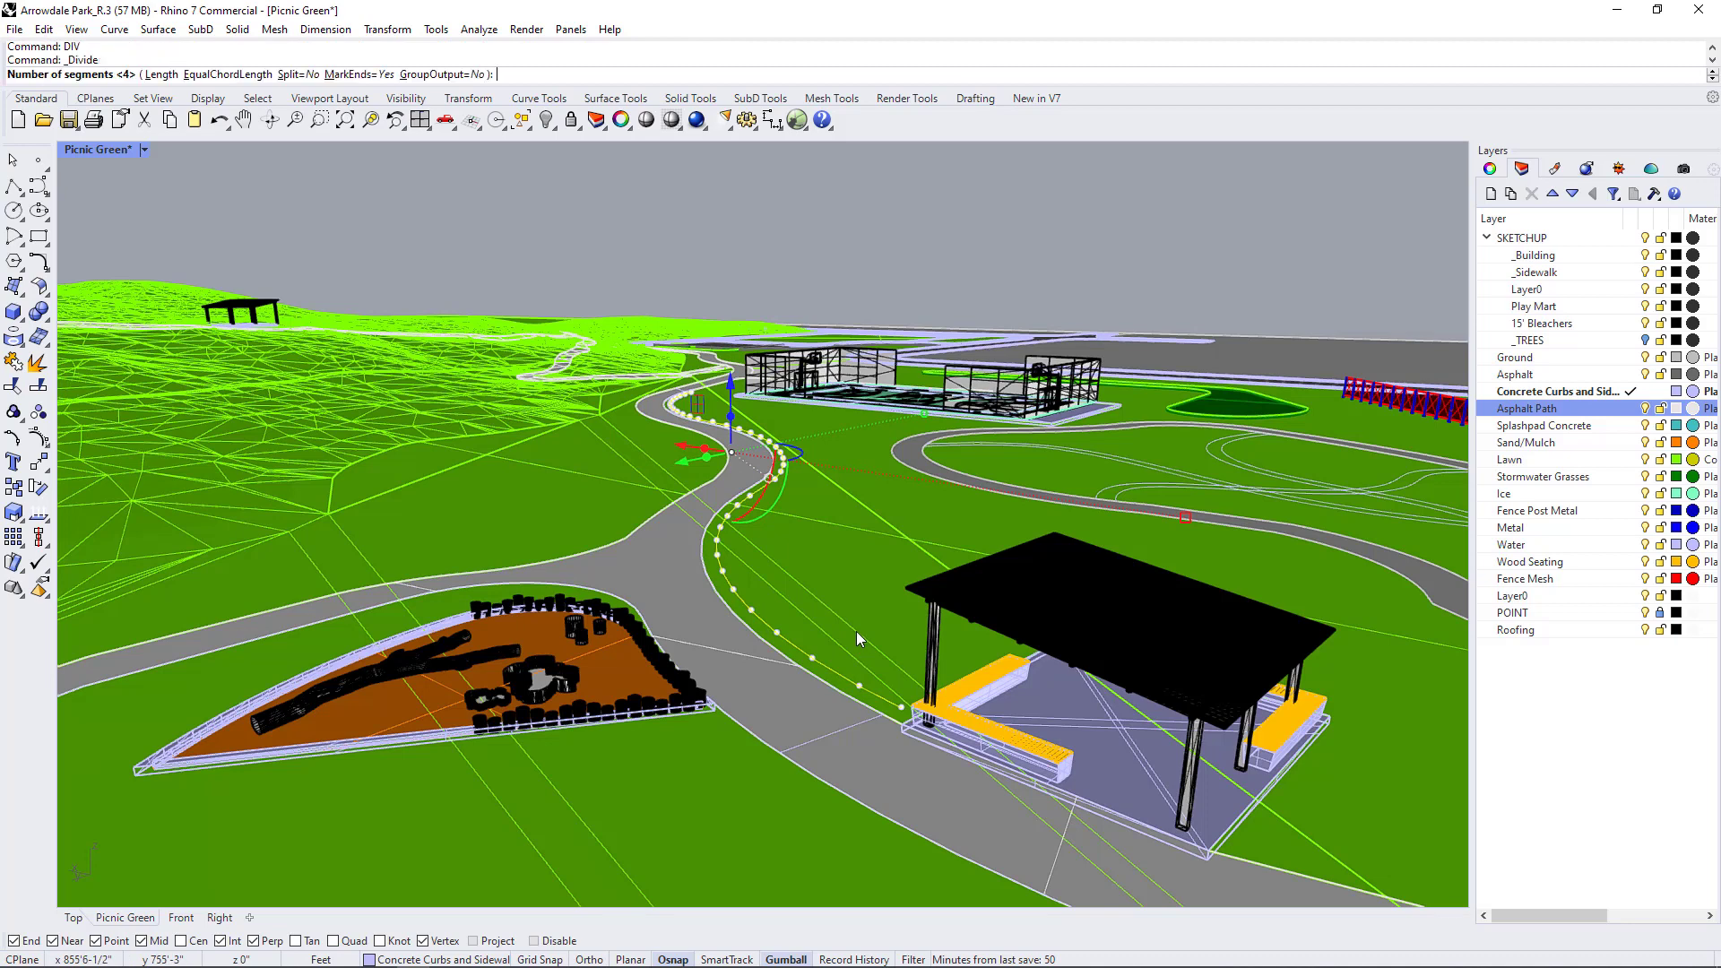
left_click(161, 75)
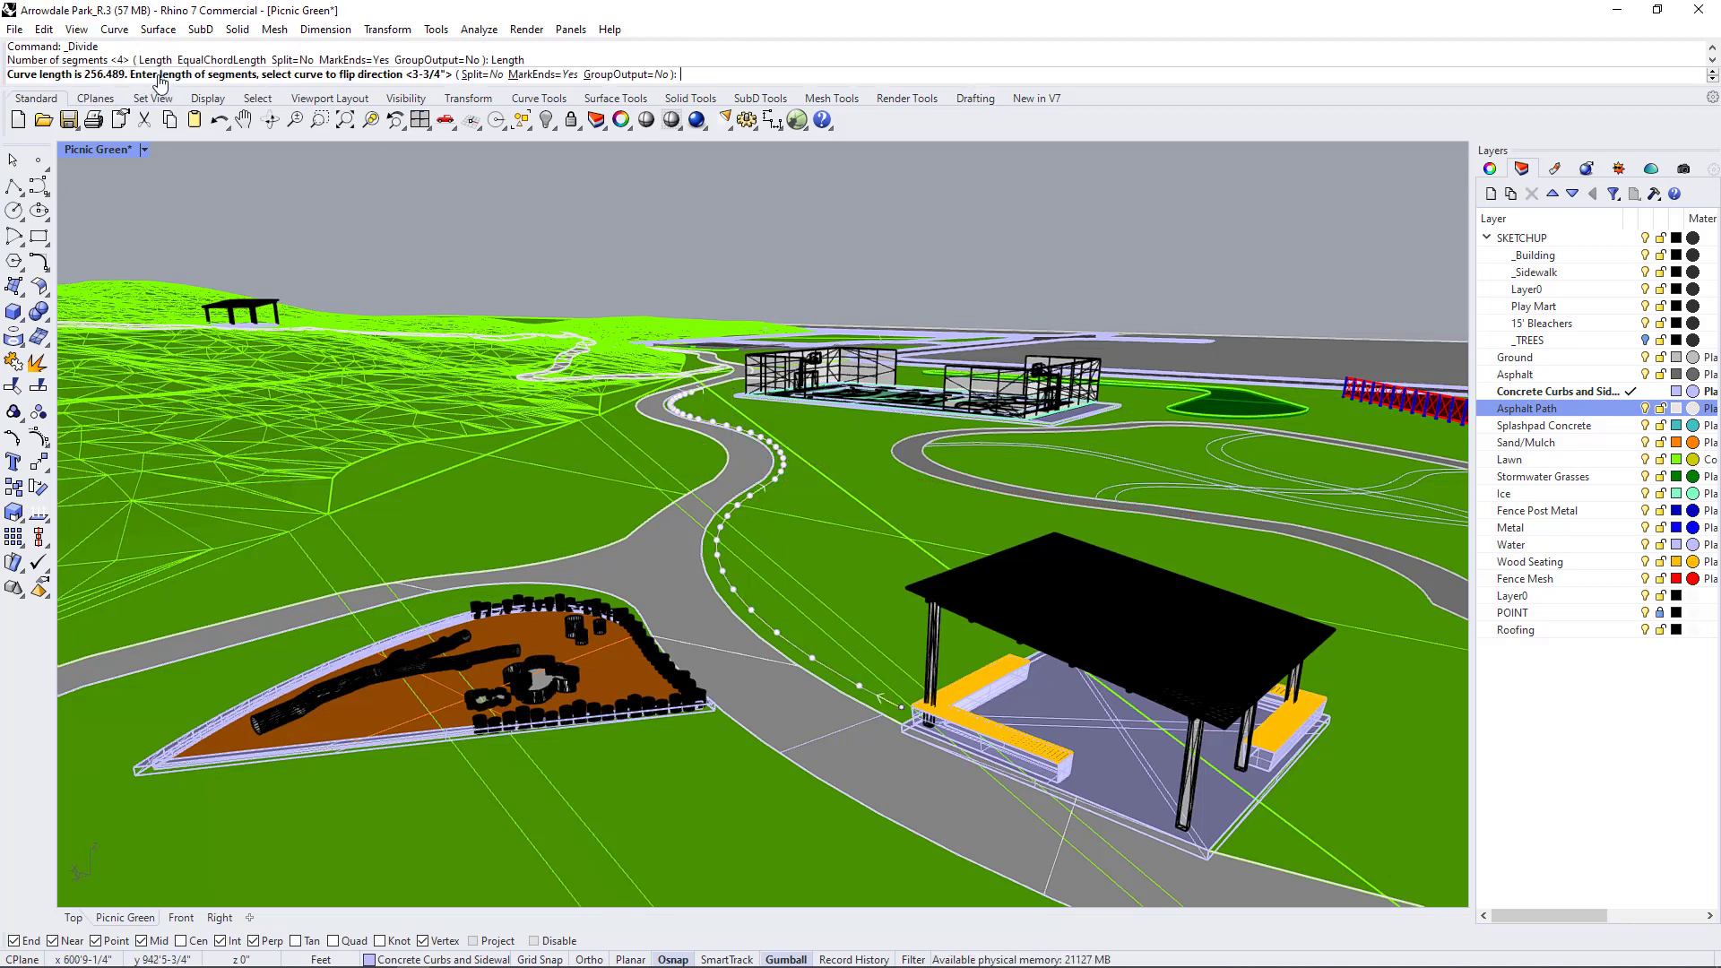
key("Return")
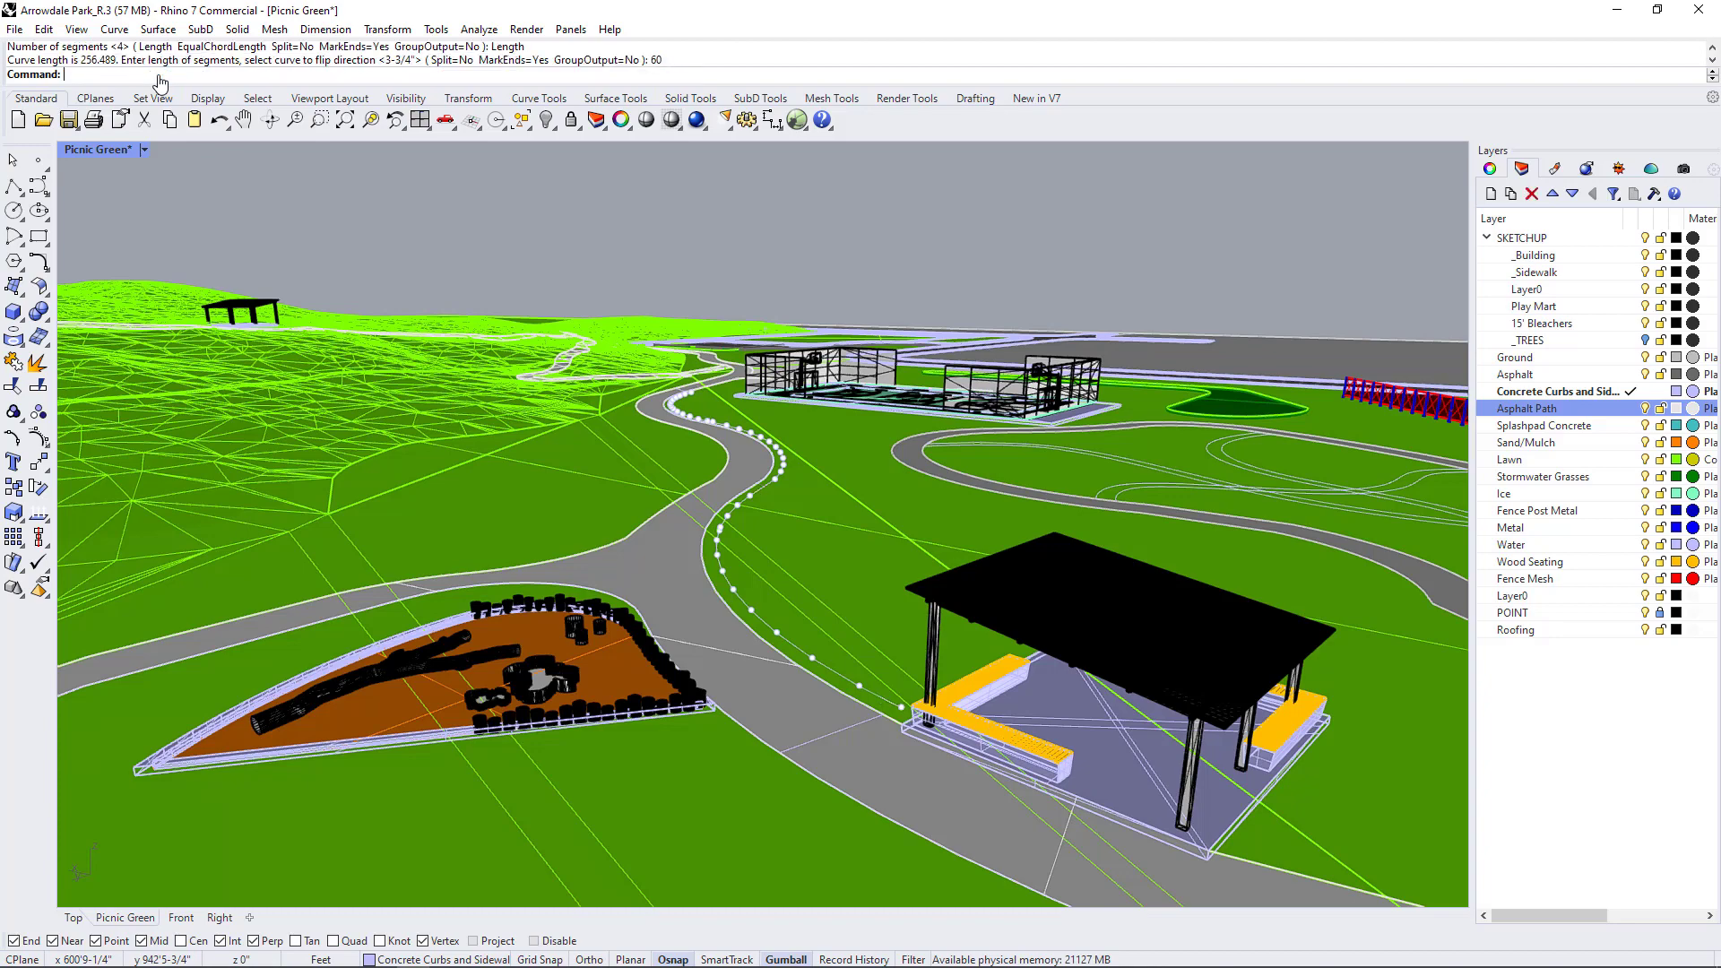
scroll(793, 455, "up", 4)
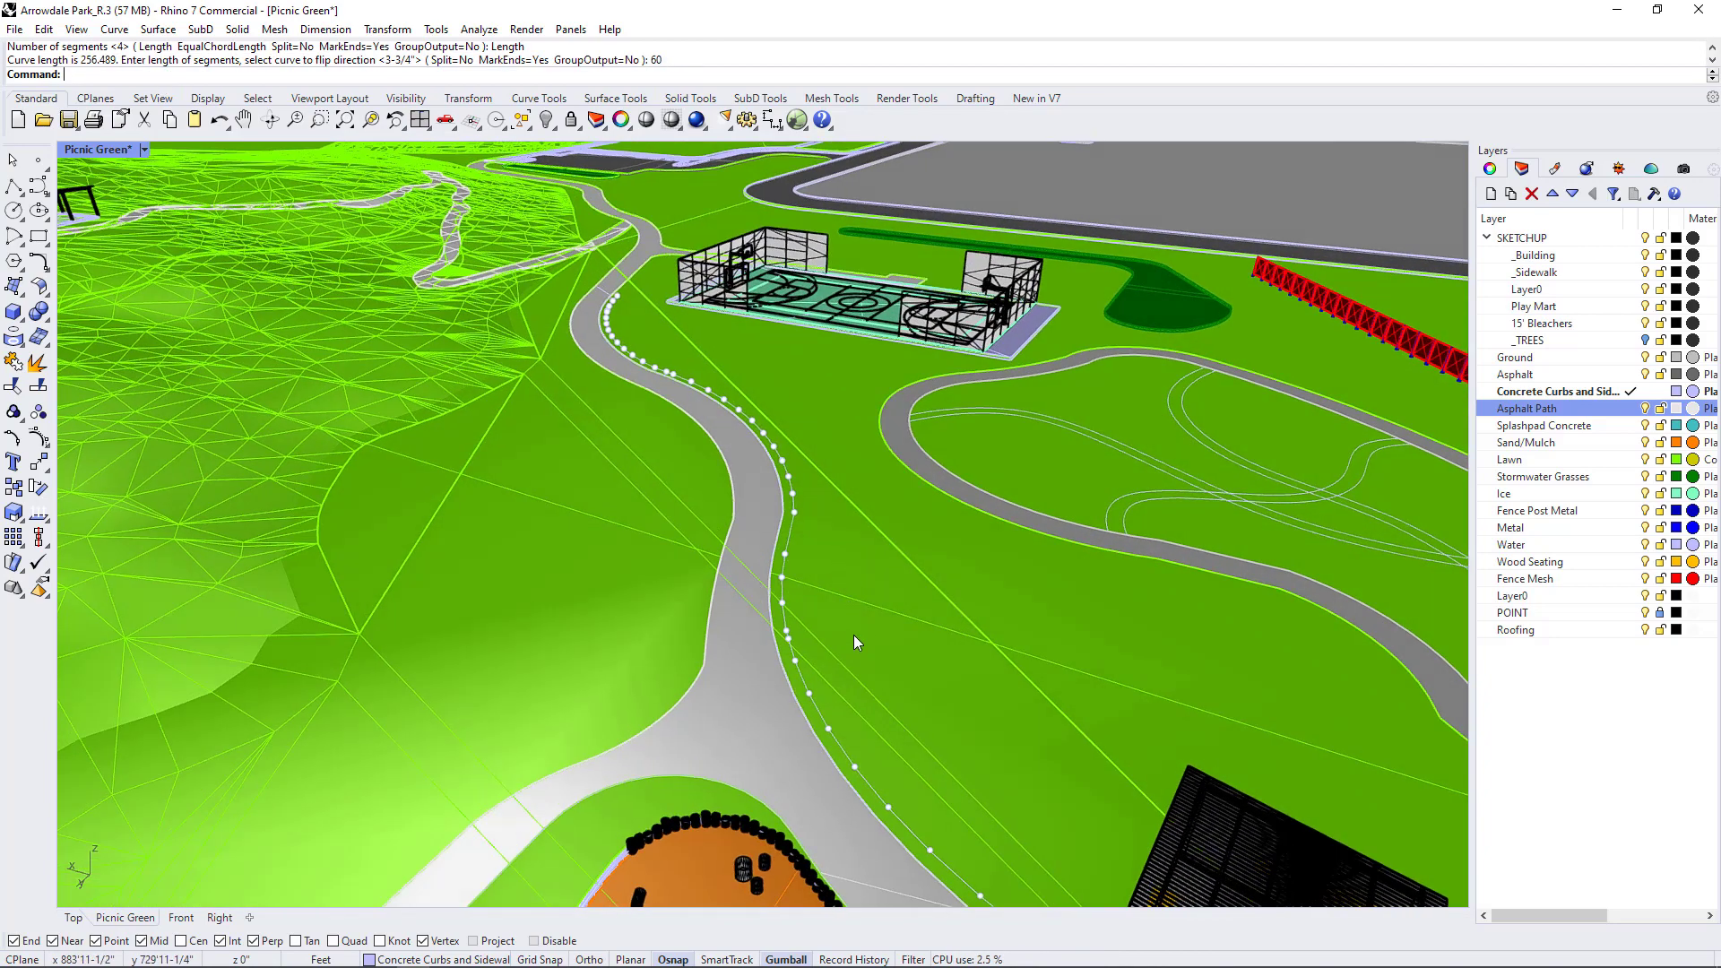
key("Escape")
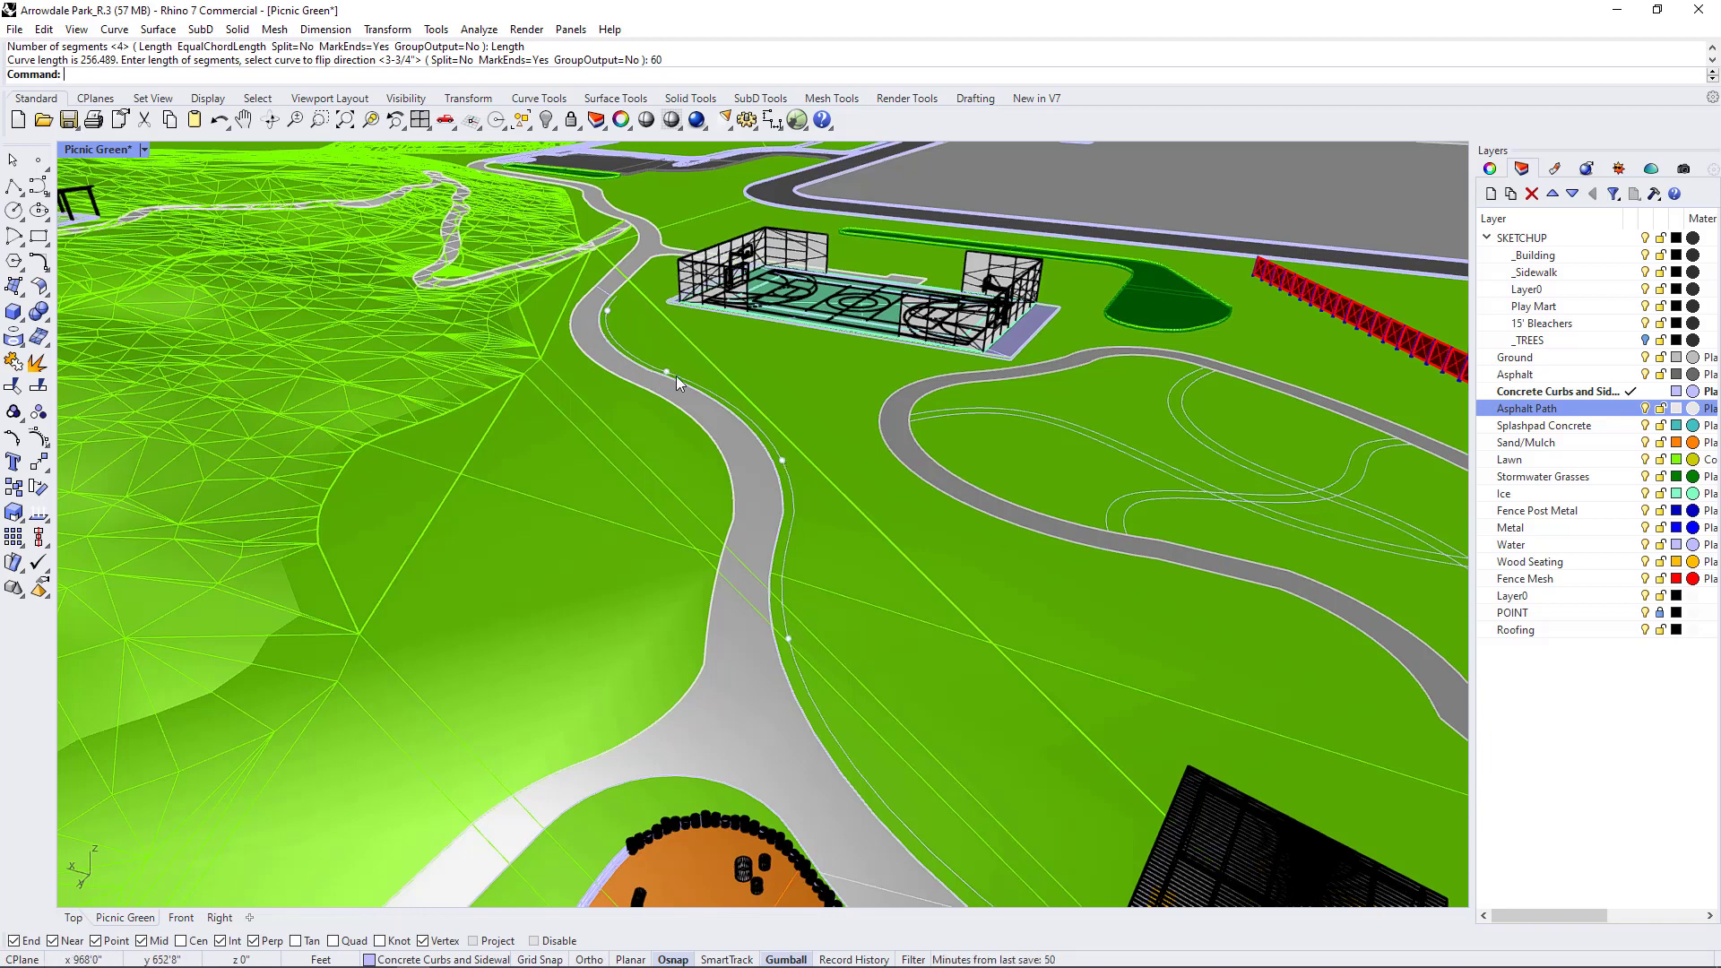
right_click_drag(870, 718, 868, 675)
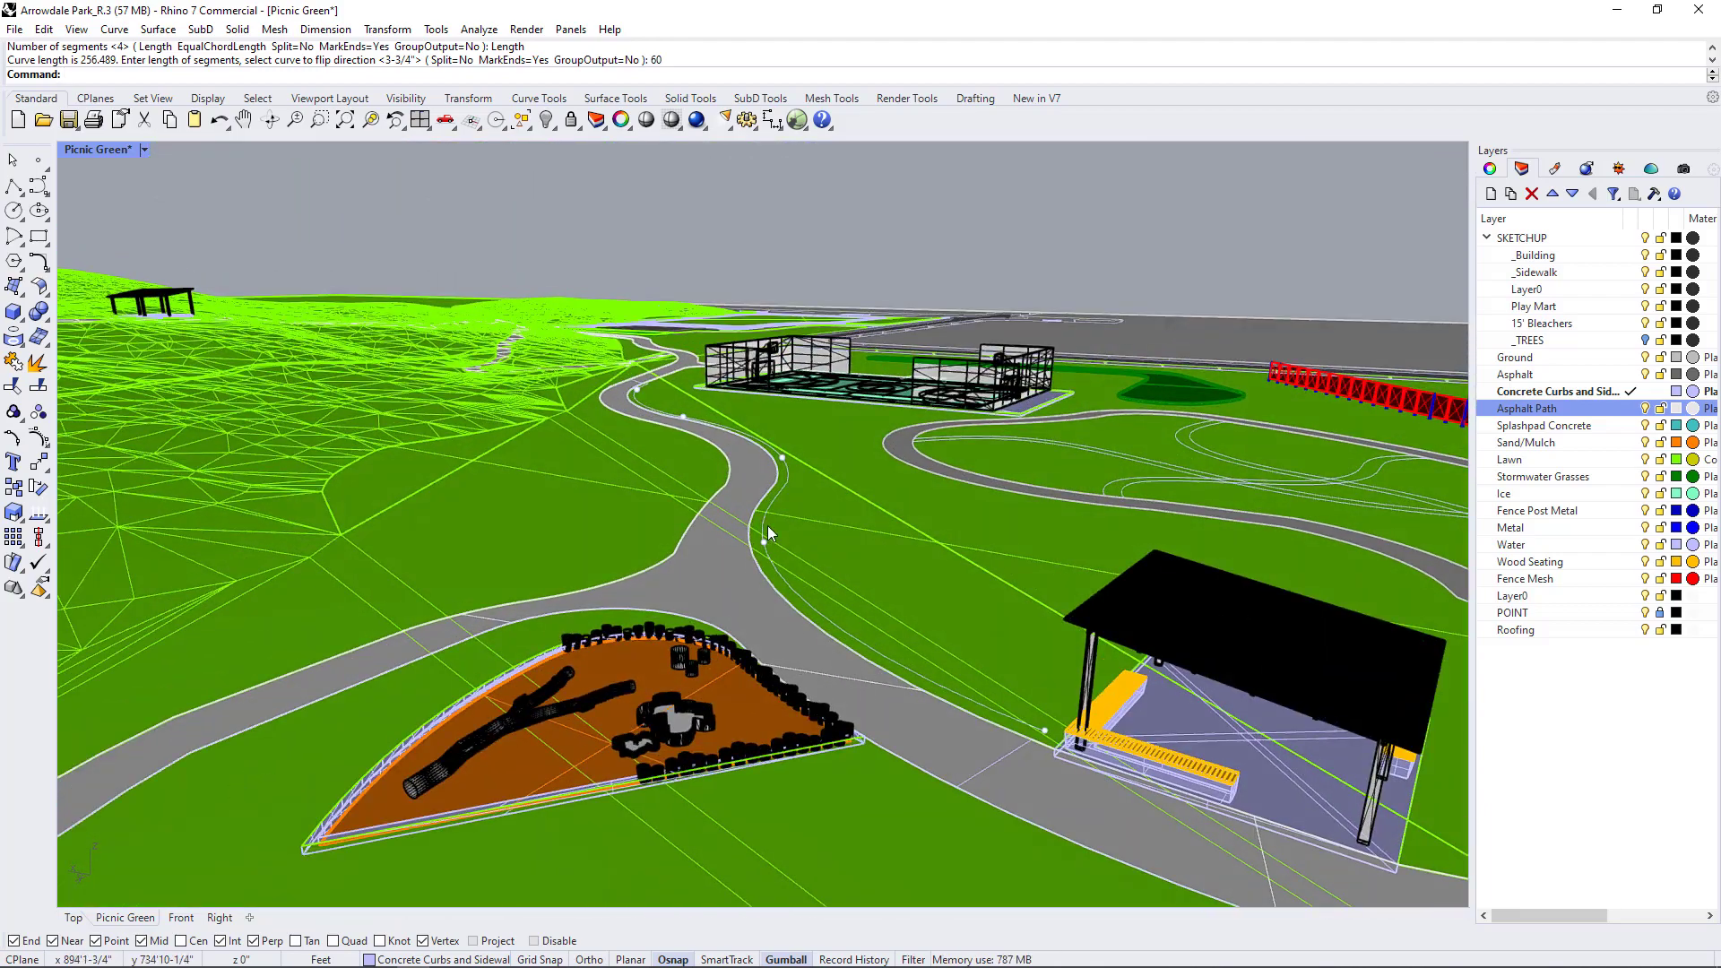